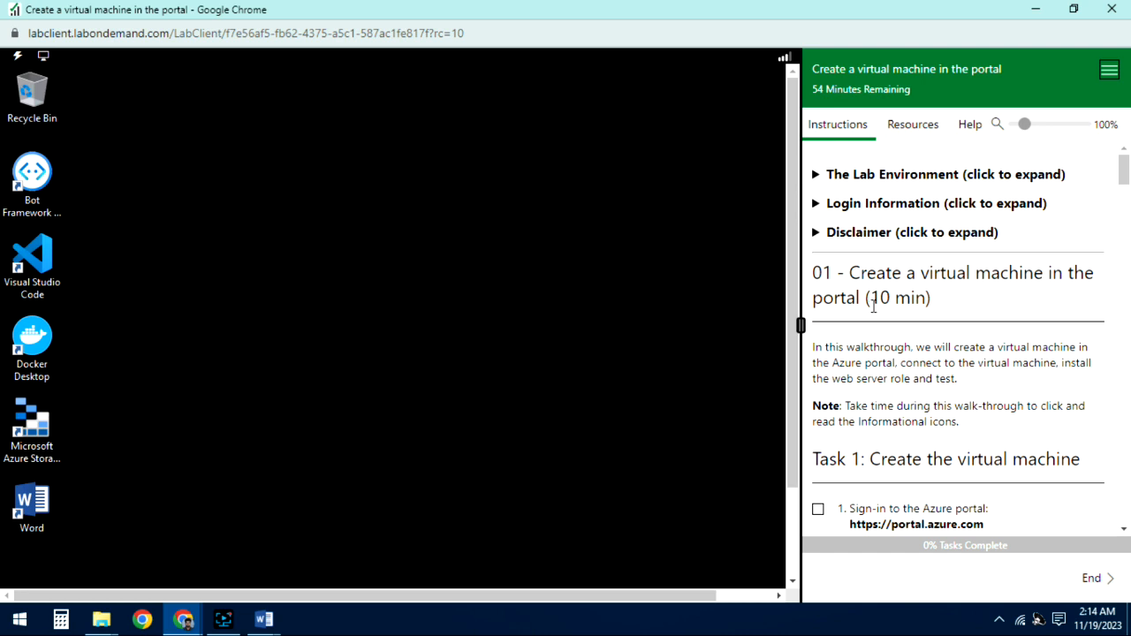
- Read the lab introduction and the first Task 1 instructions for creating a virtual machine in the Azure portal
scroll(873, 306, "down", 3)
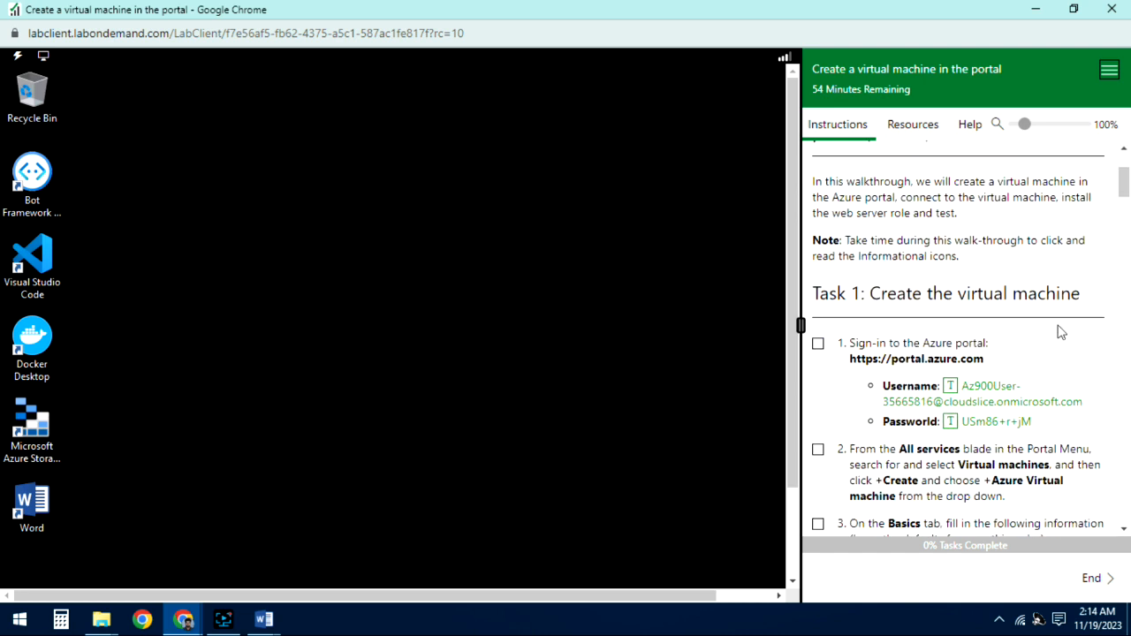
scroll(1061, 332, "down", 3)
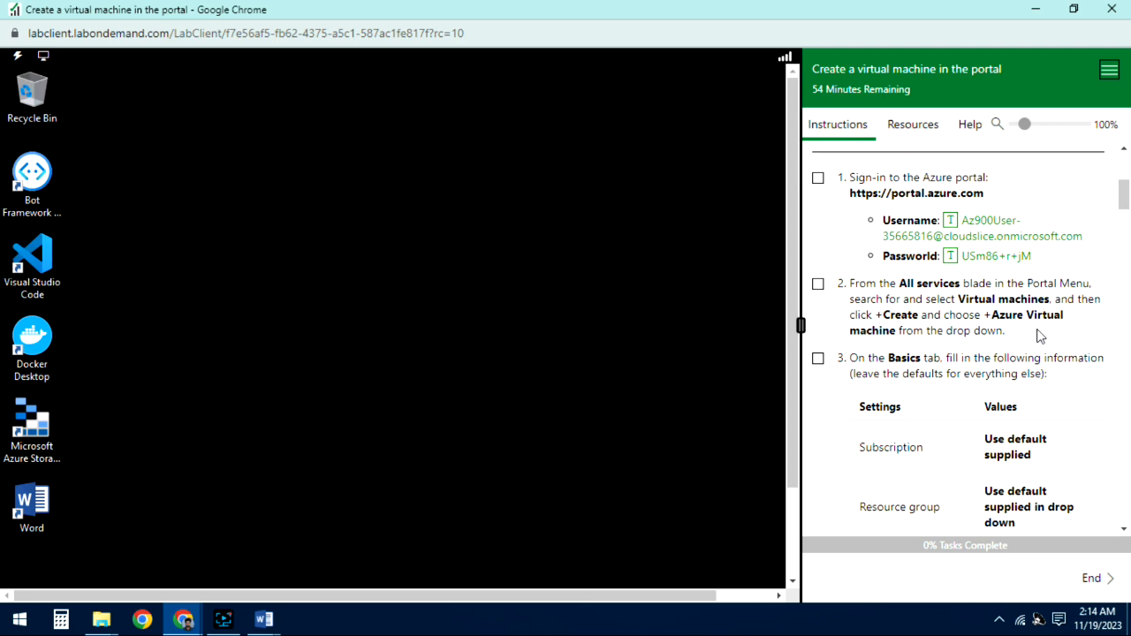
scroll(1040, 336, "up", 4)
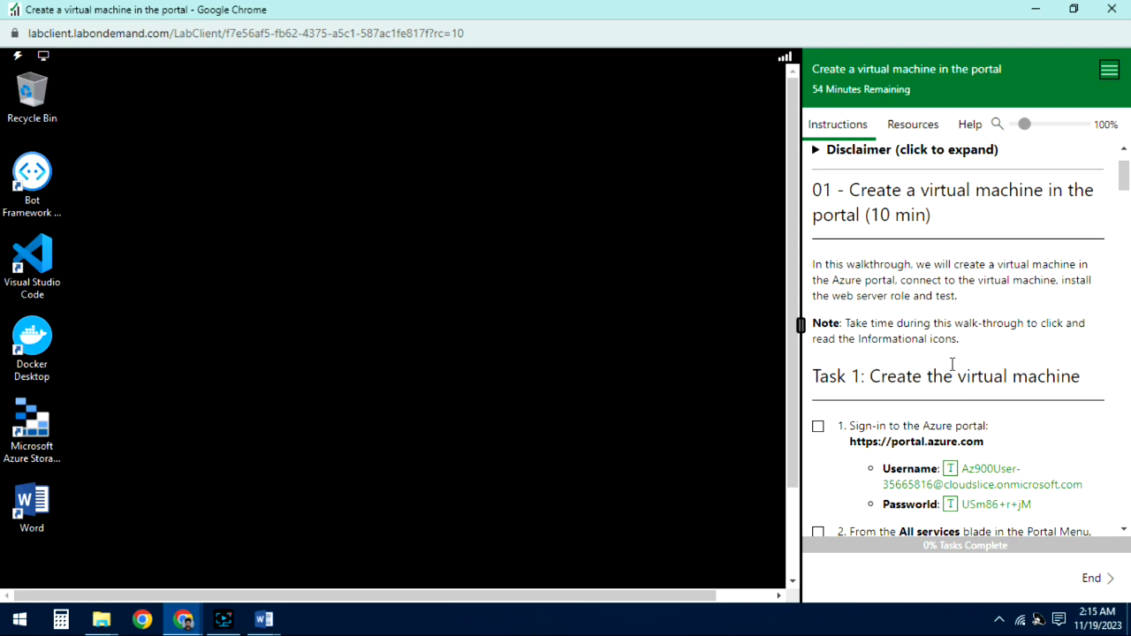
scroll(953, 365, "down", 1)
scroll(953, 327, "up", 3)
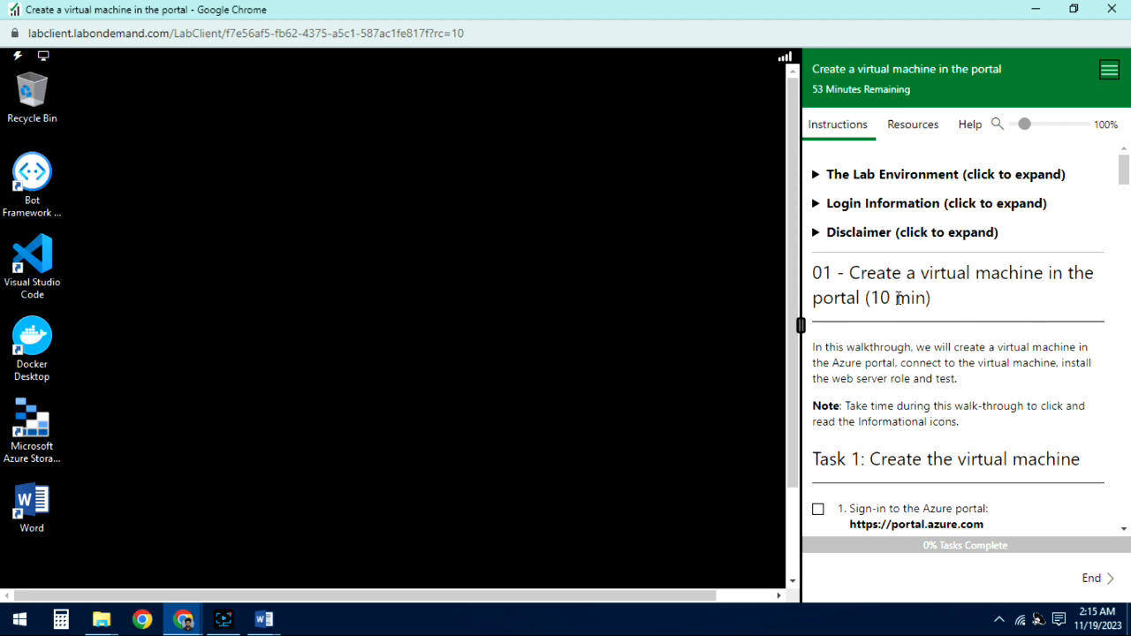
left_click_drag(952, 303, 811, 281)
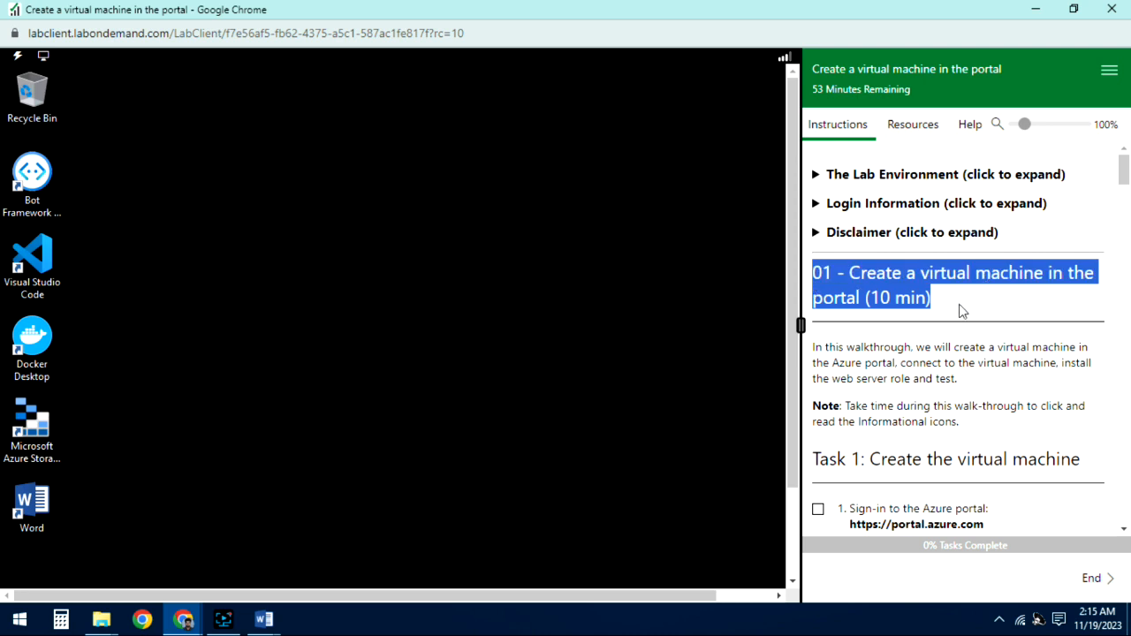
scroll(961, 311, "down", 1)
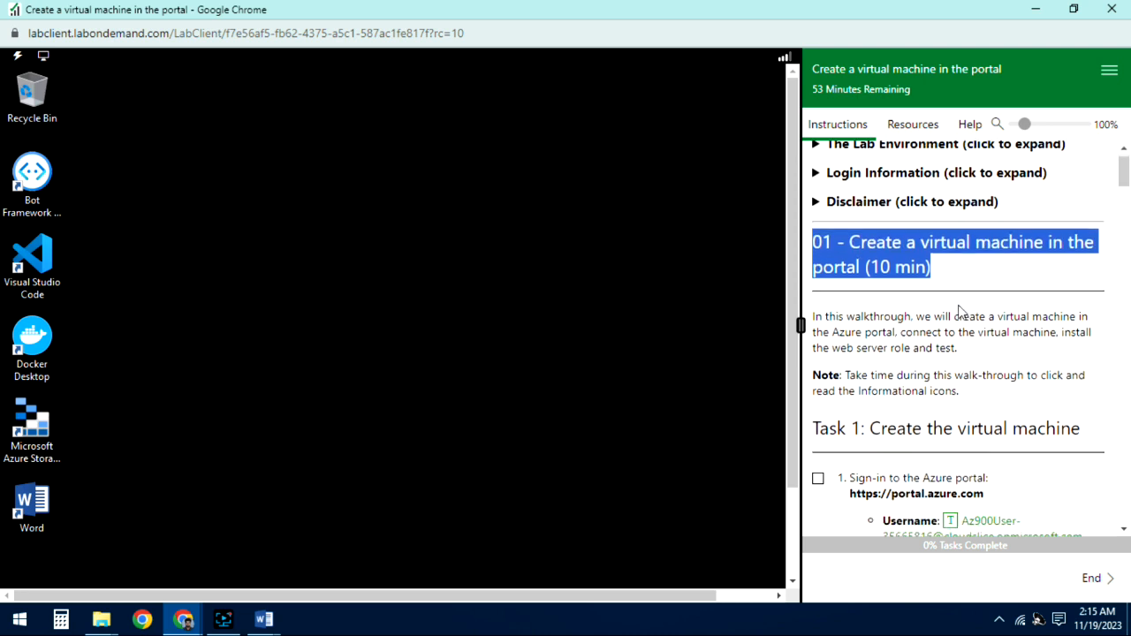
scroll(958, 318, "up", 1)
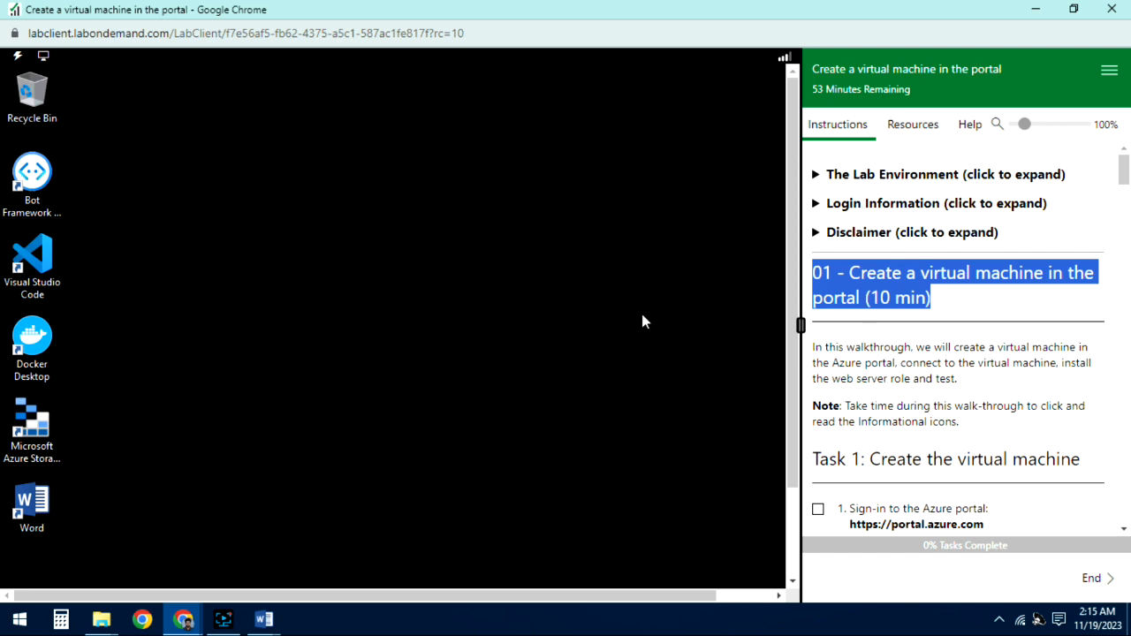
left_click(1109, 70)
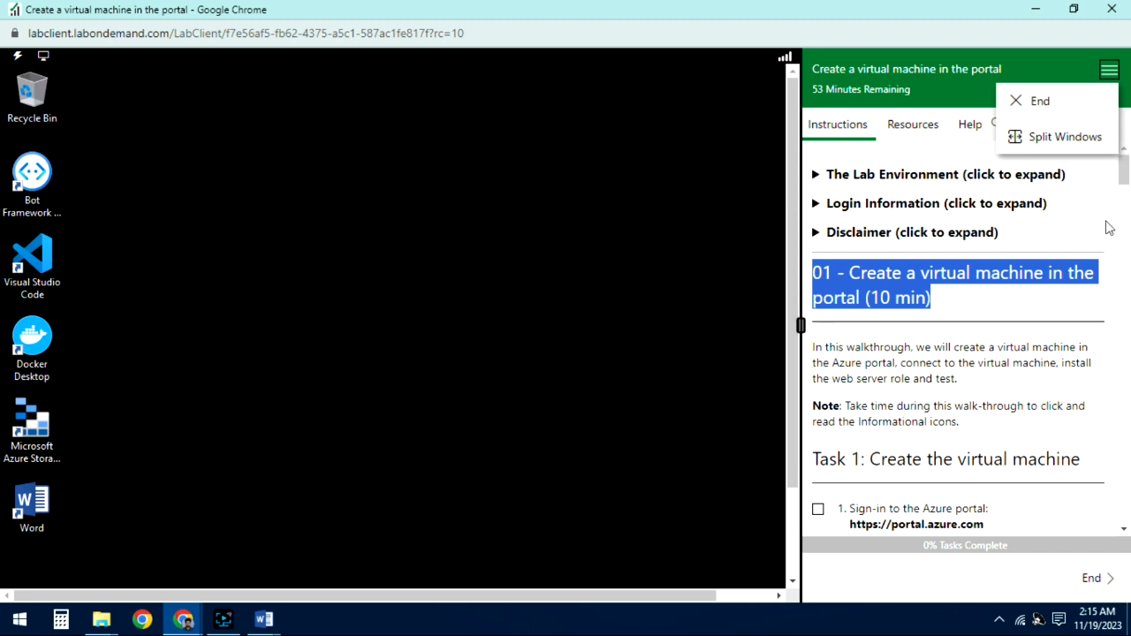
left_click(1009, 308)
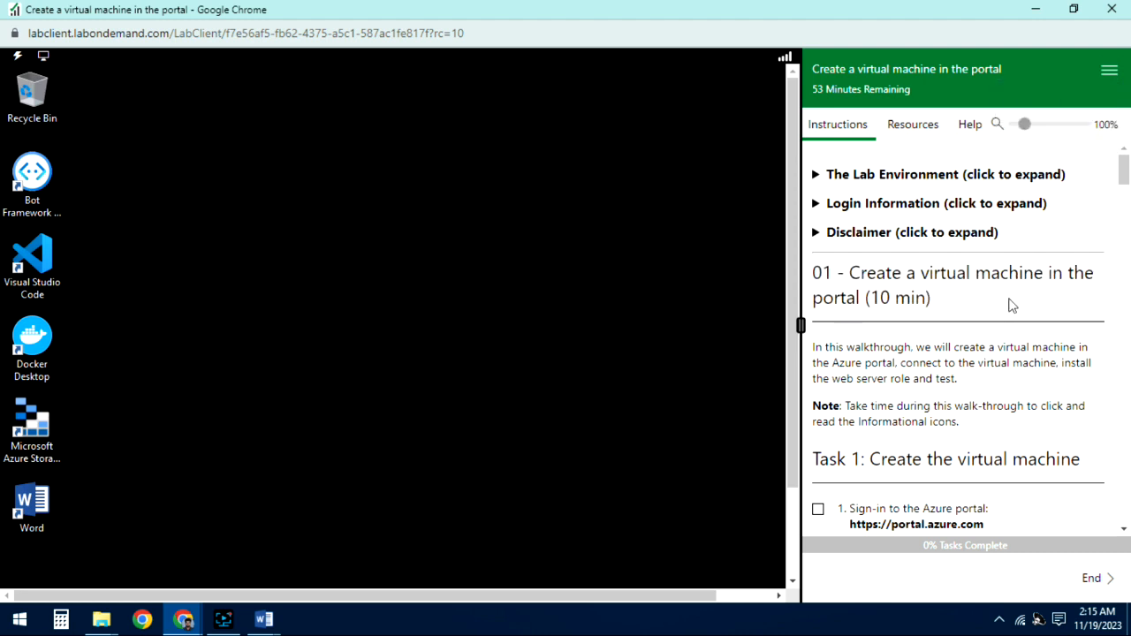
scroll(1011, 305, "down", 2)
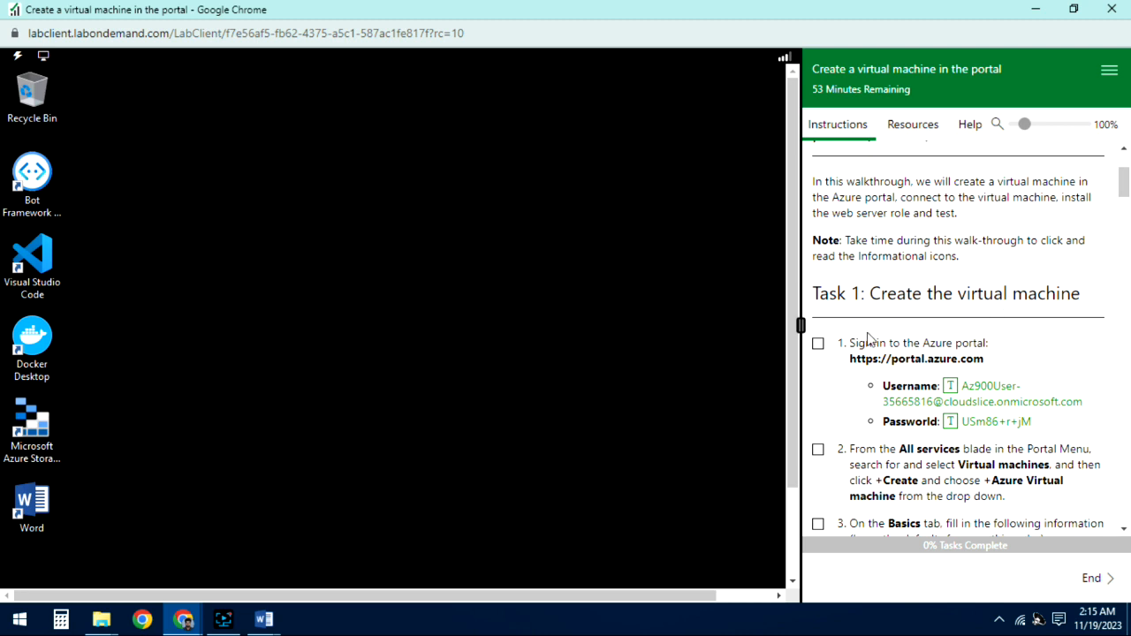
scroll(871, 341, "down", 1)
scroll(1061, 291, "down", 1)
scroll(1089, 278, "down", 3)
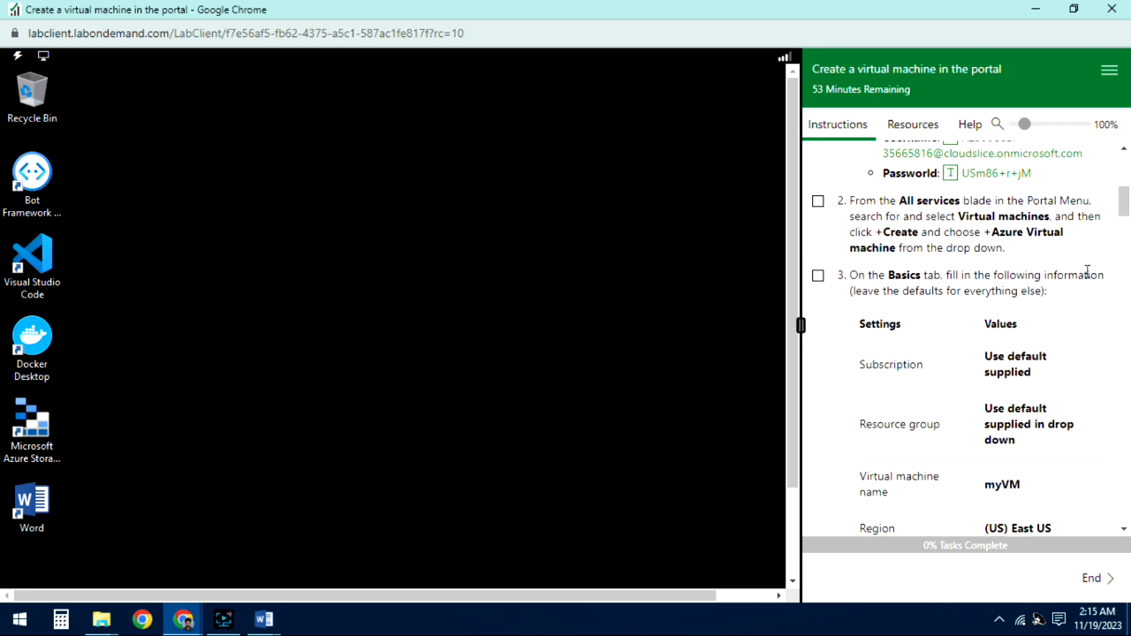
scroll(870, 341, "up", 3)
scroll(877, 329, "up", 2)
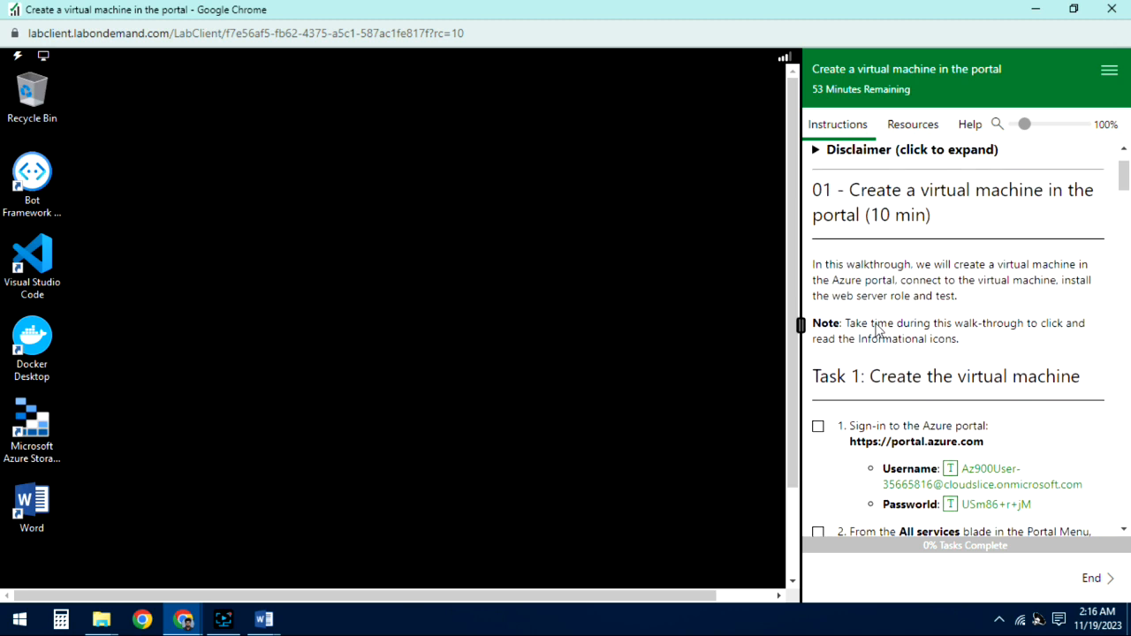
scroll(878, 324, "down", 3)
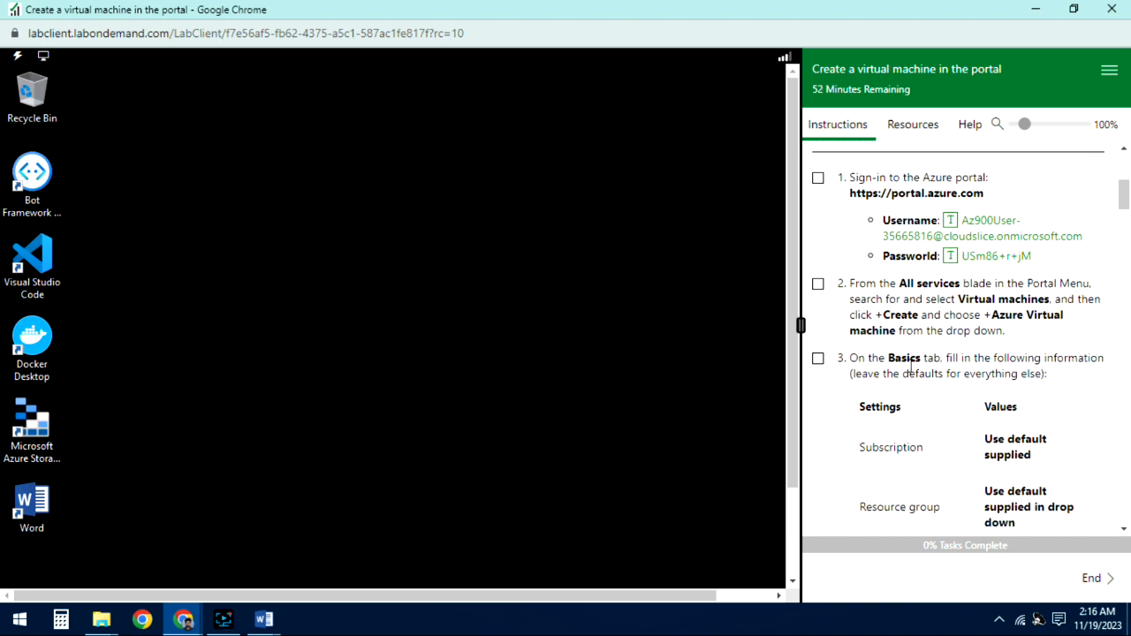
scroll(910, 367, "up", 4)
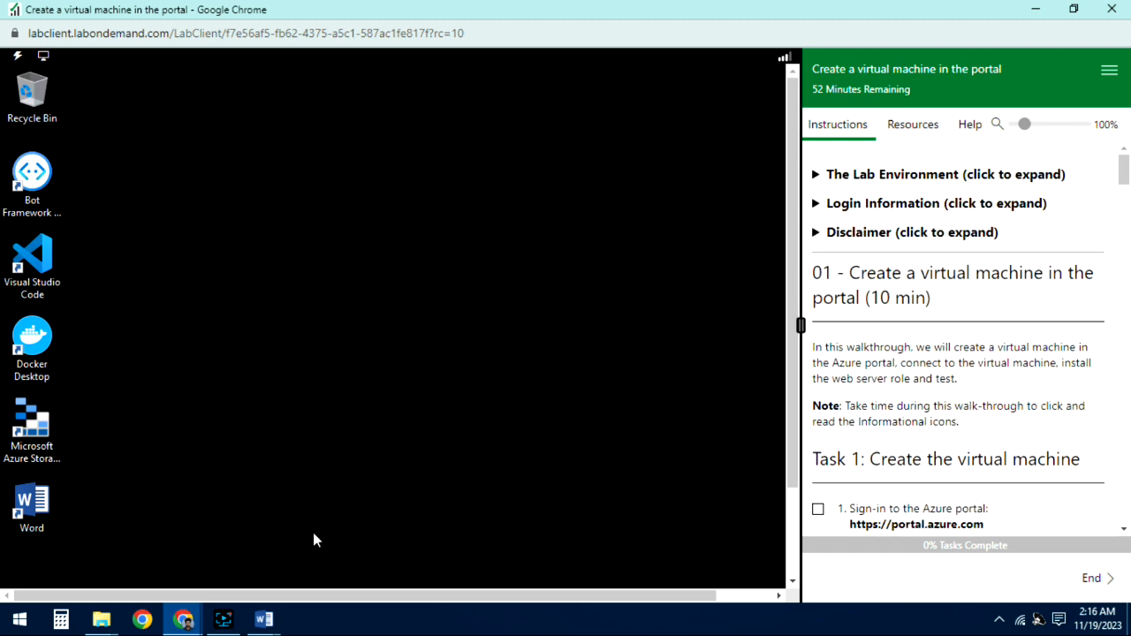
- Open Microsoft Edge on the lab machine and accept the notice about personalizing the web experience
left_click_drag(793, 323, 791, 466)
left_click(59, 570)
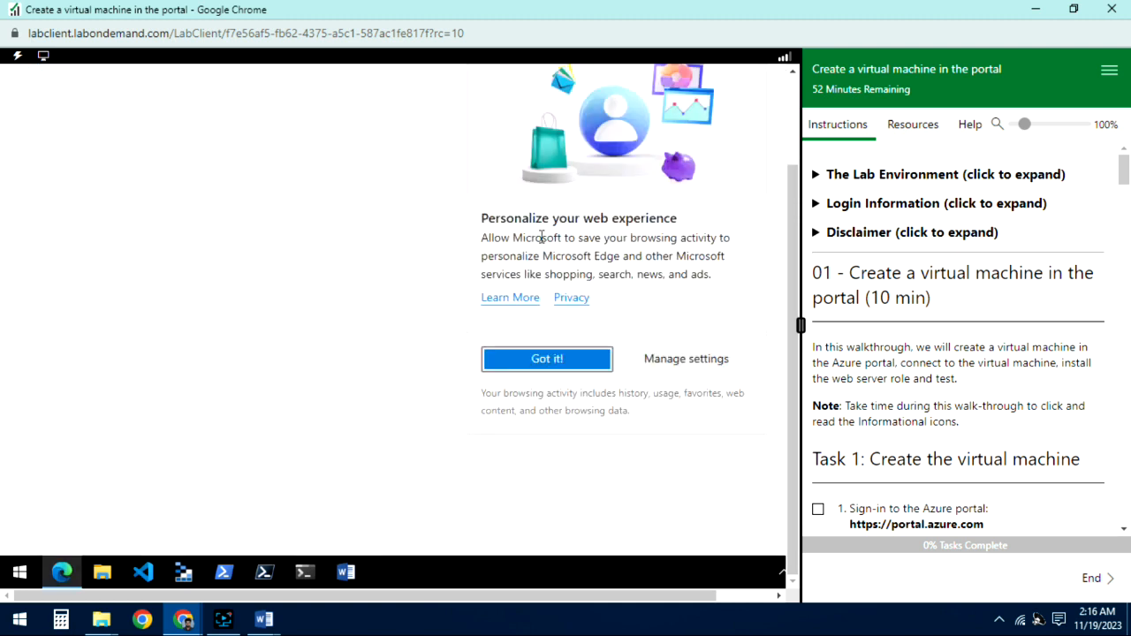
left_click(566, 367)
- Go to portal.azure.com in Edge, dropping the suggested word "login" from the address
left_click_drag(792, 328, 581, 163)
type("portal")
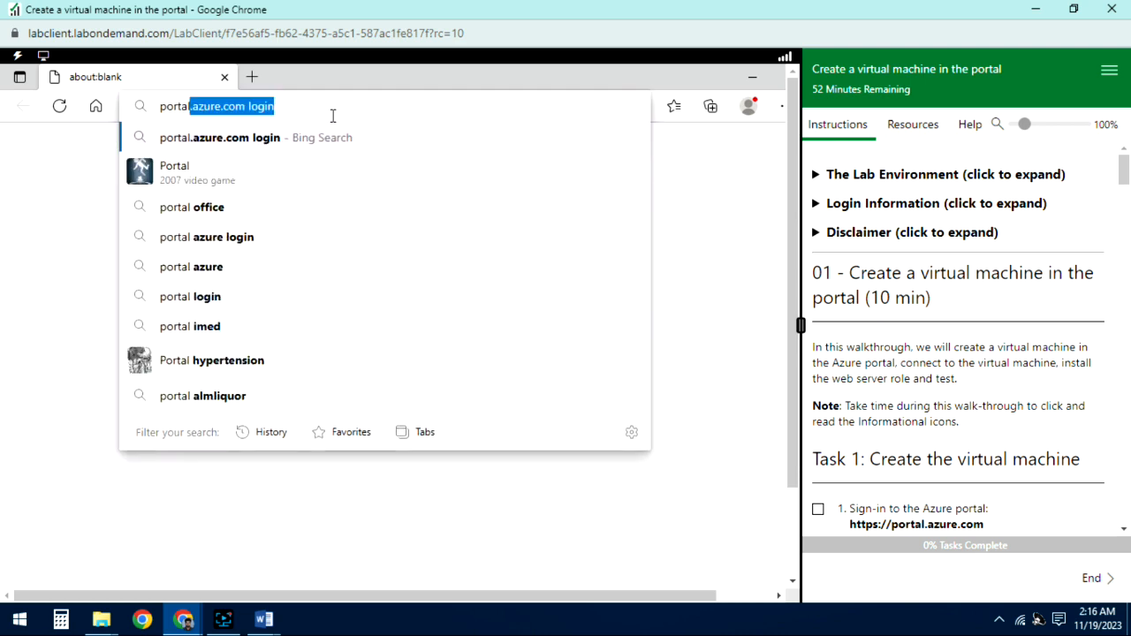
key("End")
key("BackSpace")
key("BackSpace")
key("BackSpace")
key("BackSpace")
key("BackSpace")
key("BackSpace")
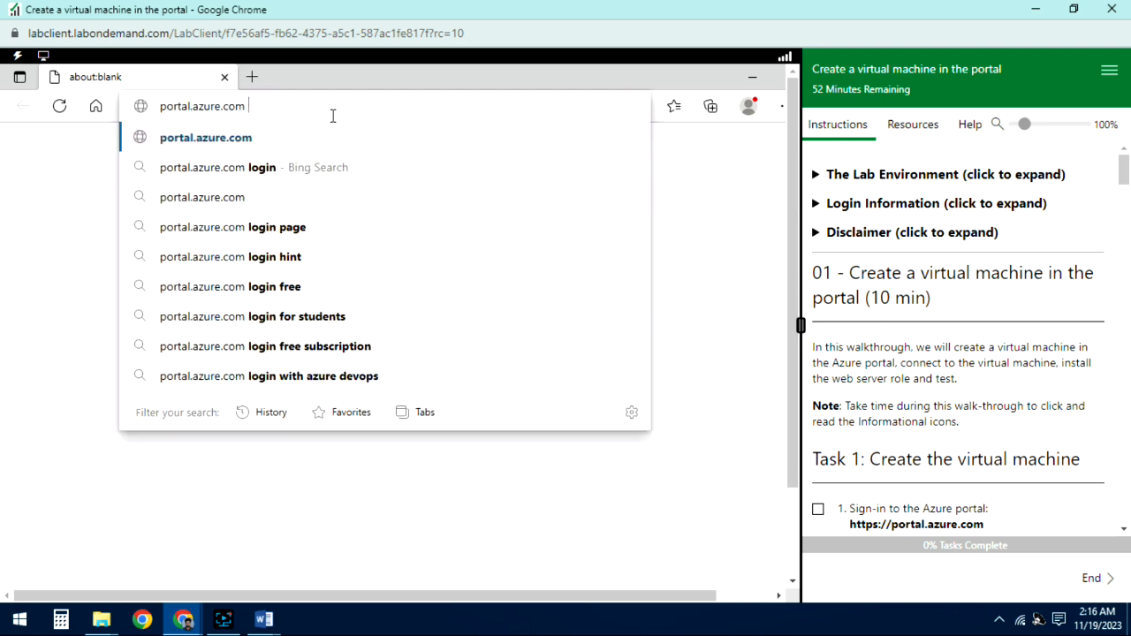
key("Return")
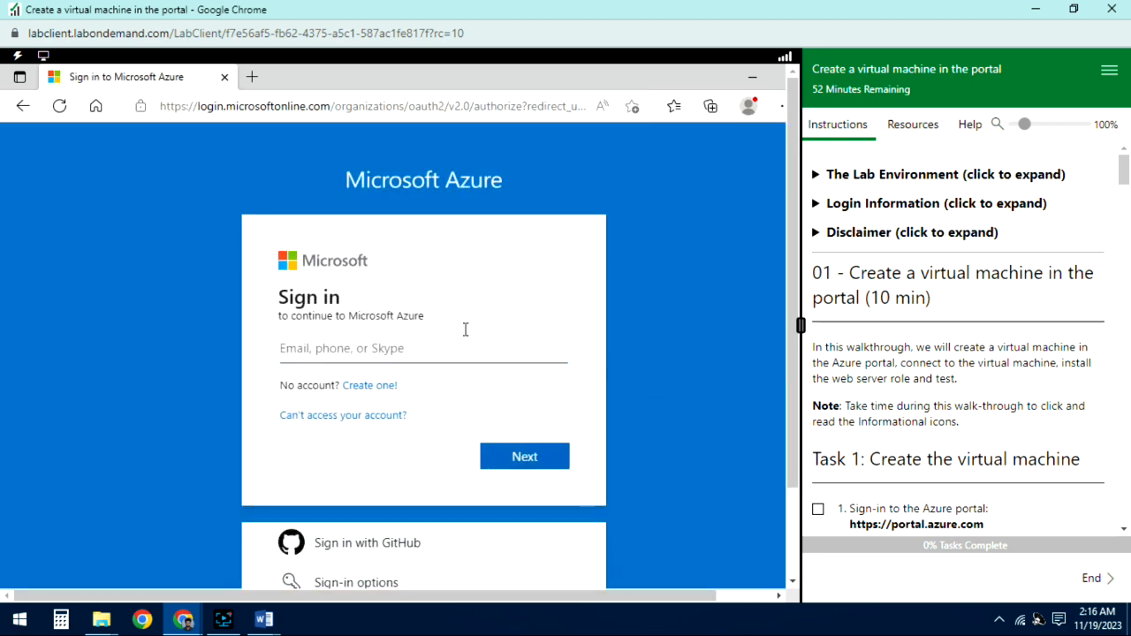
- Sign in to Microsoft Azure by entering the username and password supplied in the lab instructions
scroll(1017, 407, "down", 1)
scroll(1016, 406, "down", 3)
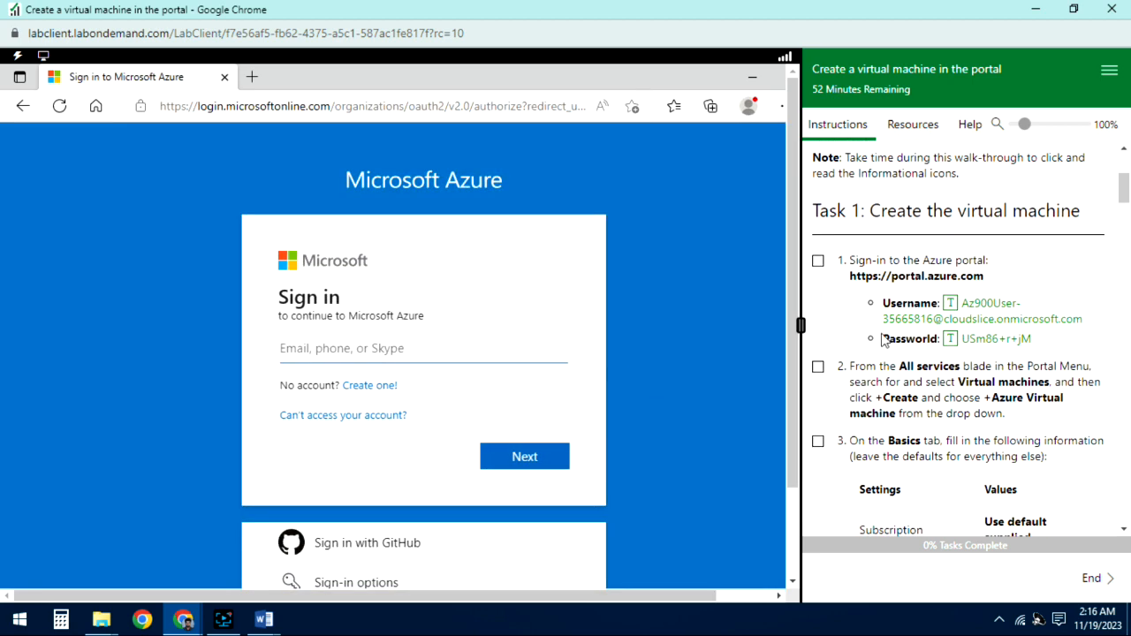
left_click(950, 307)
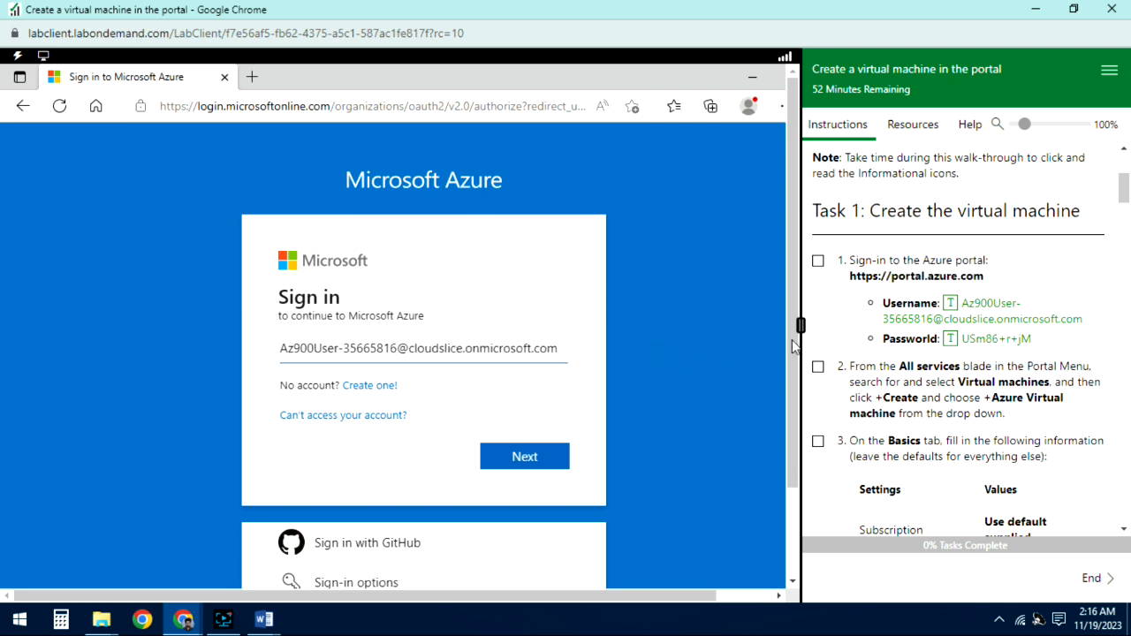
left_click(520, 458)
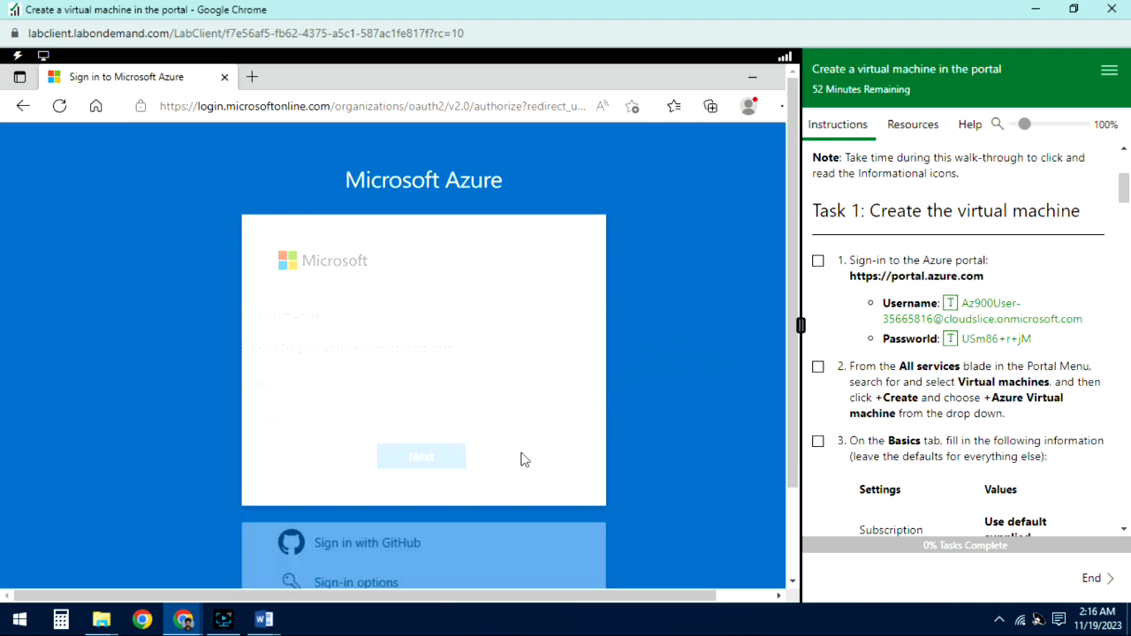
left_click(950, 338)
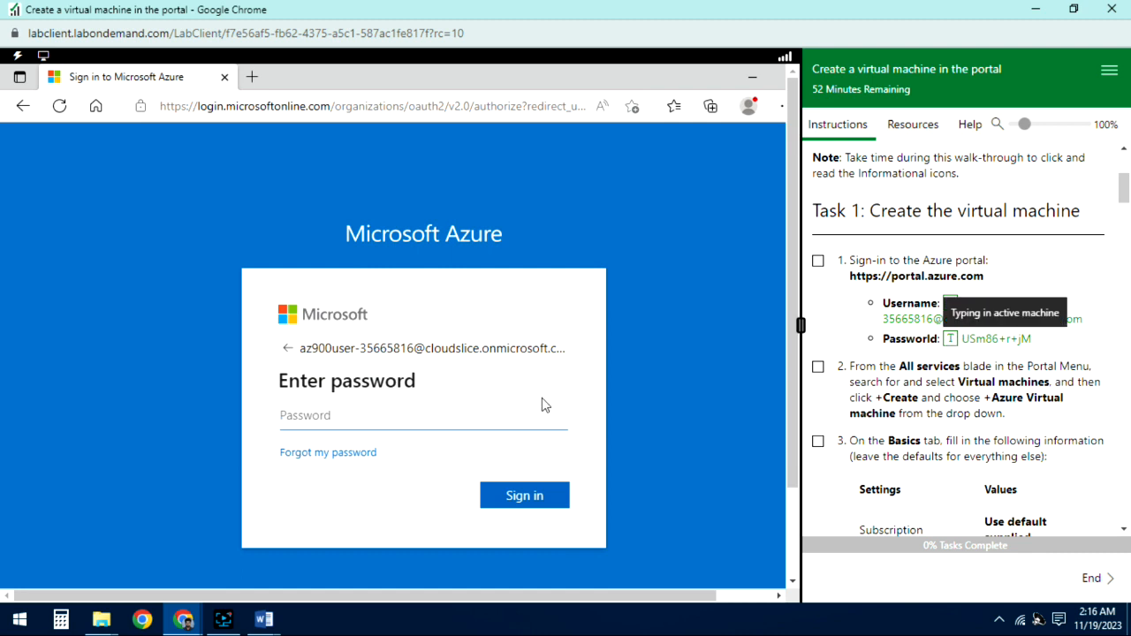
left_click(522, 491)
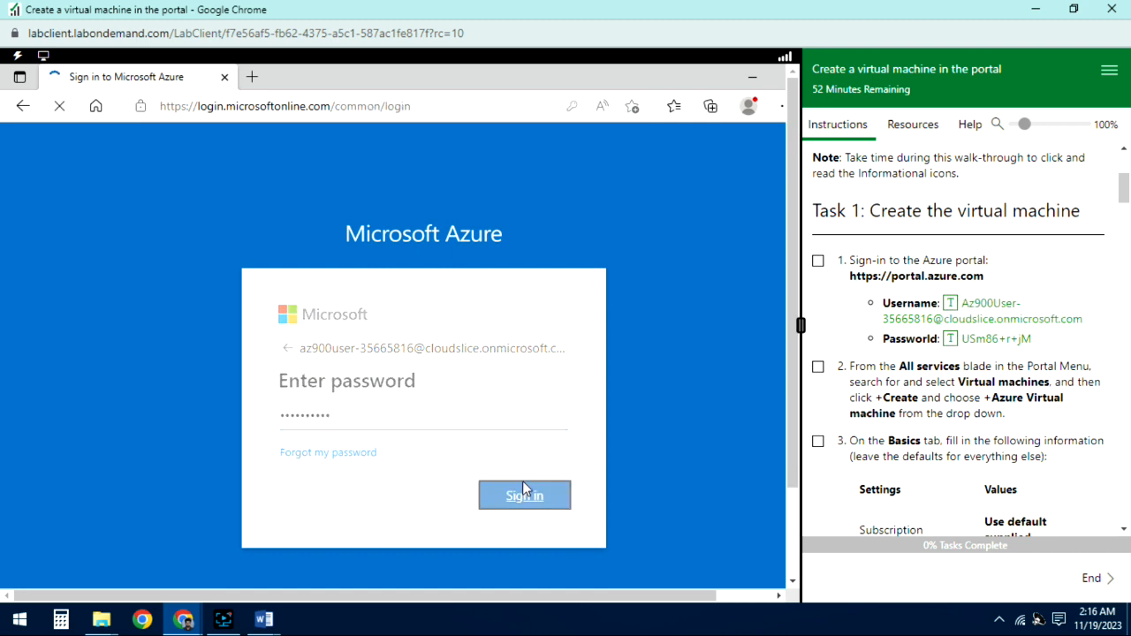
- Check off lab step 1 and finish signing in by saving the password, staying signed in and postponing the welcome tour
left_click(818, 261)
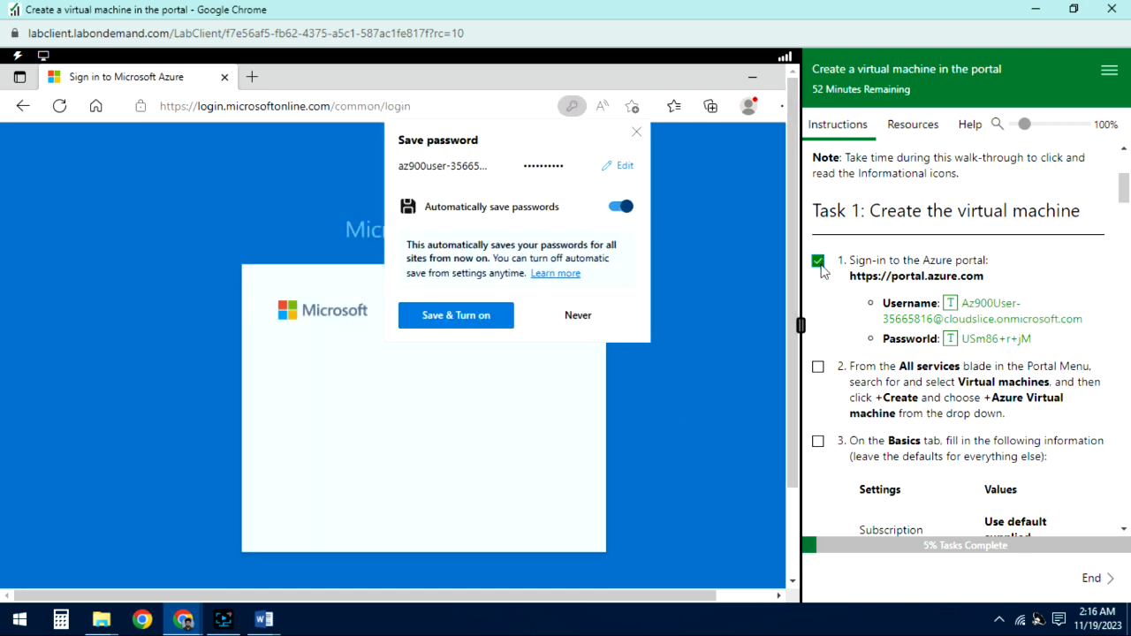
left_click(469, 318)
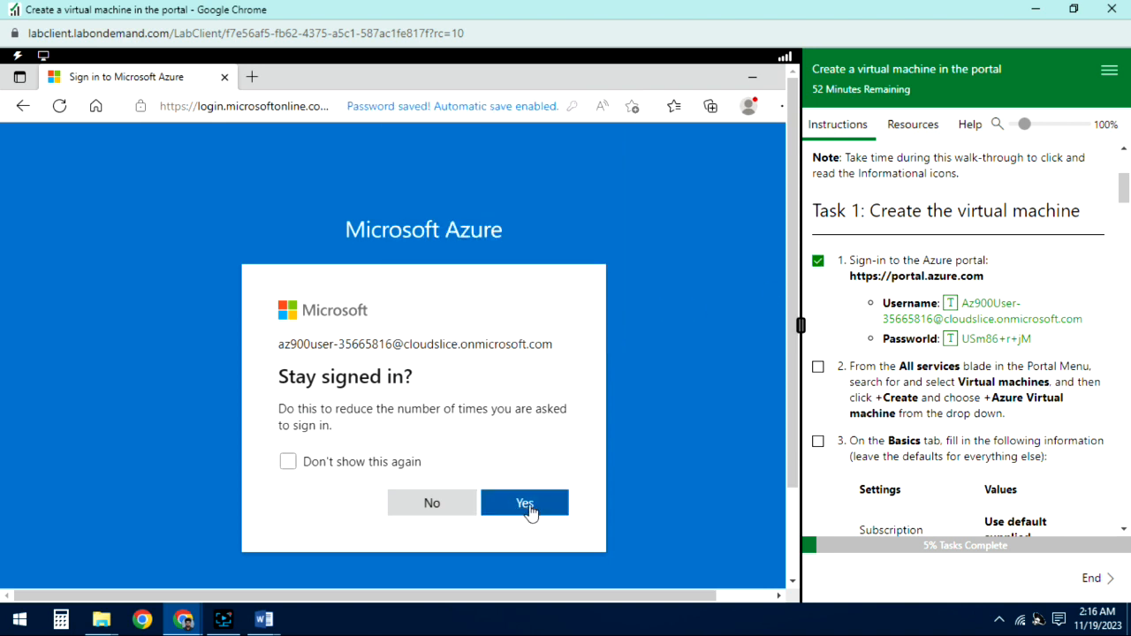
left_click(530, 511)
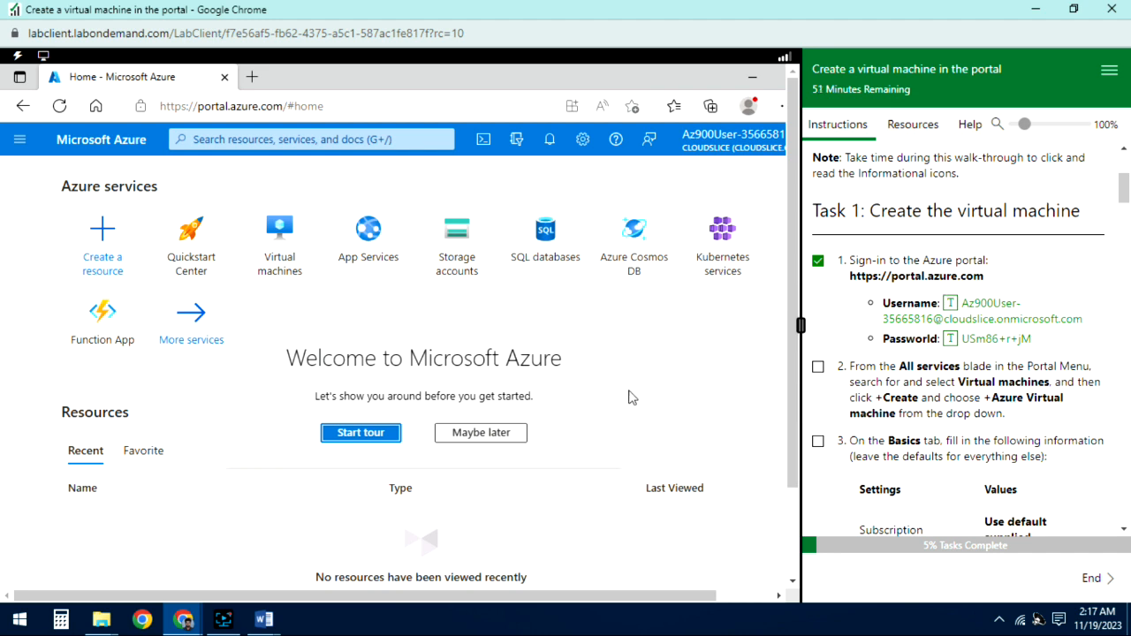
left_click(469, 435)
scroll(1012, 364, "down", 1)
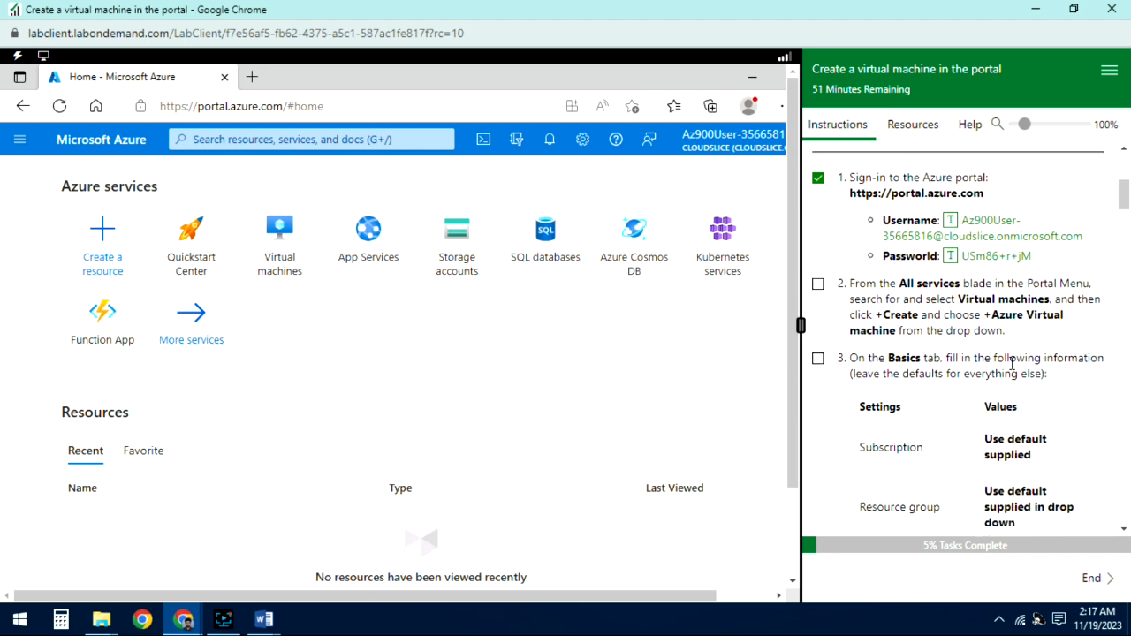
left_click_drag(850, 282, 1041, 346)
left_click(1038, 334)
left_click(103, 251)
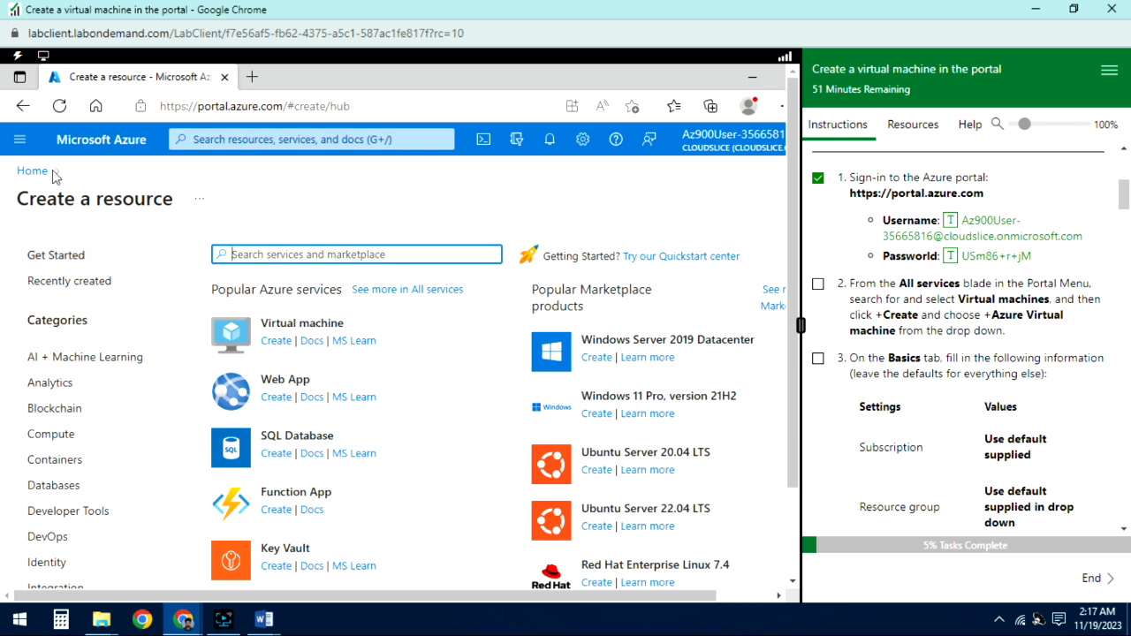
left_click(23, 105)
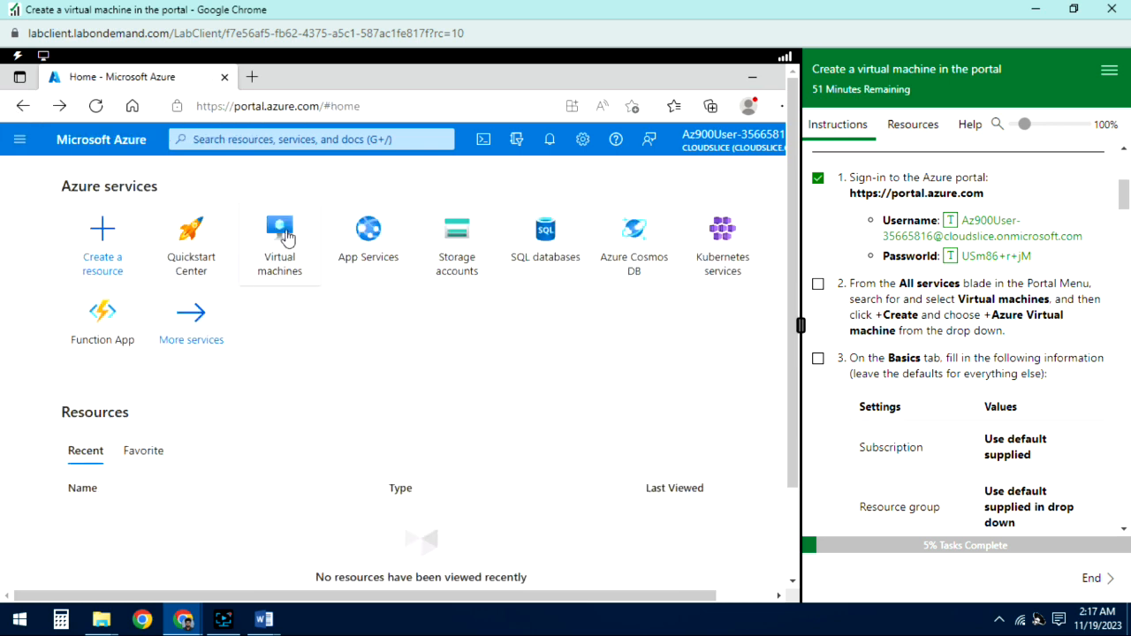
- Open the Virtual machines service and start creating a new Azure virtual machine
left_click(281, 240)
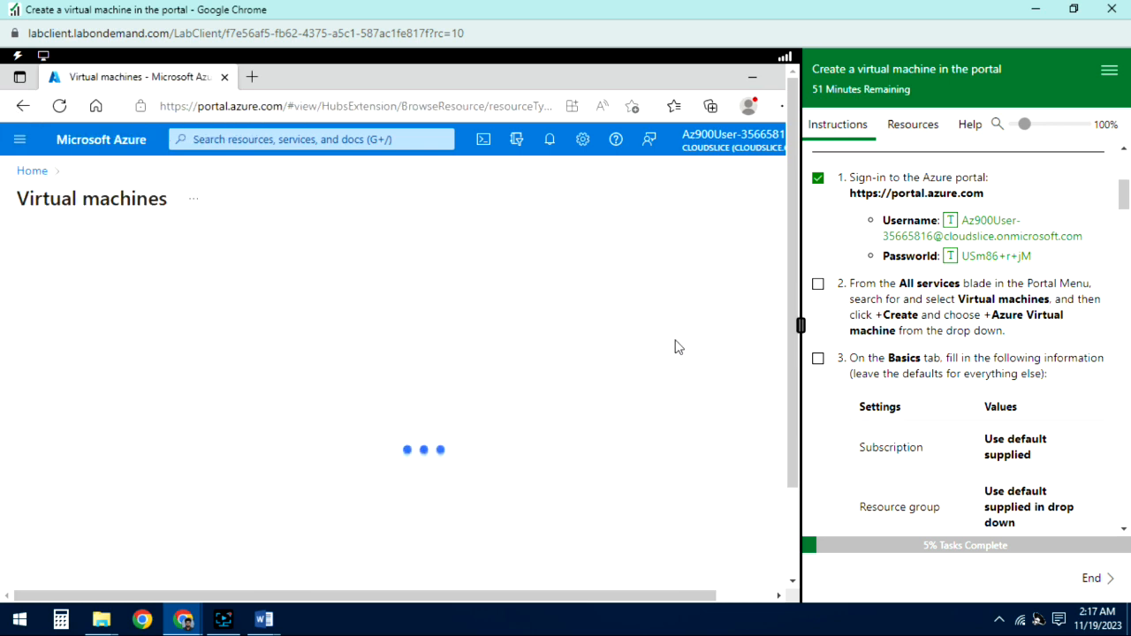
left_click(57, 250)
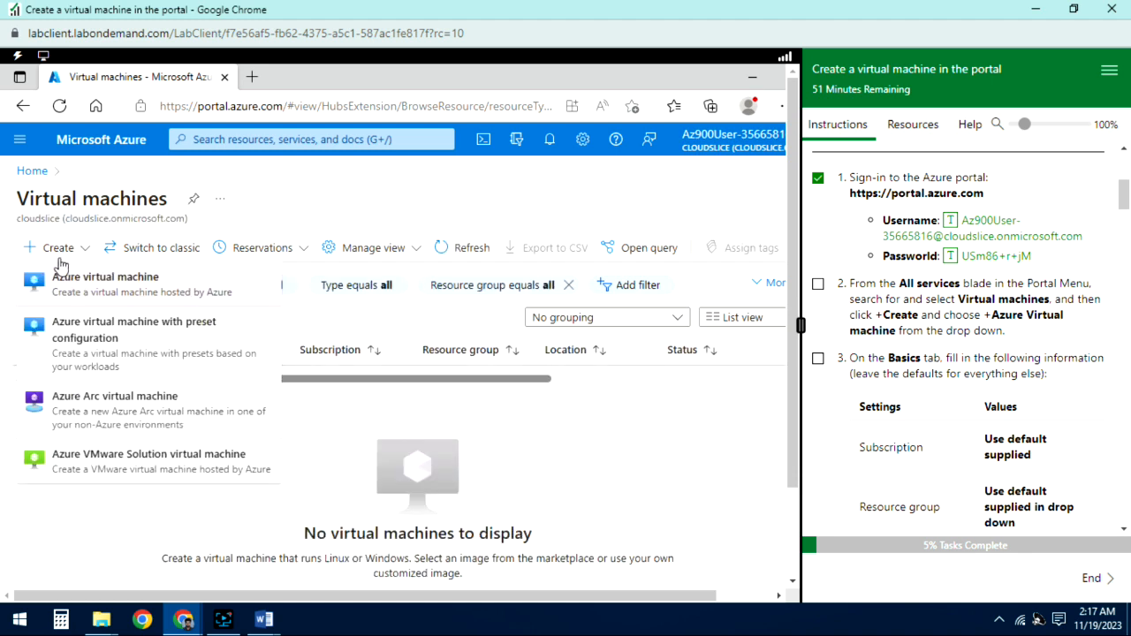
left_click(115, 281)
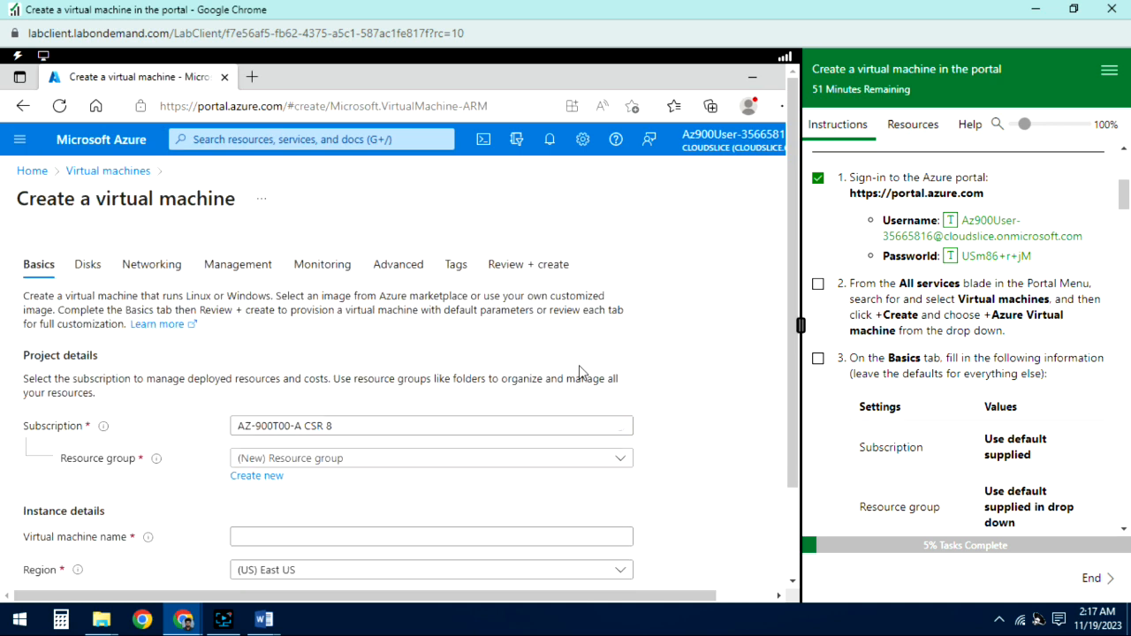
- Review the project and instance details on the Basics form of the new virtual machine
scroll(584, 362, "down", 3)
scroll(618, 367, "up", 3)
scroll(669, 400, "down", 1)
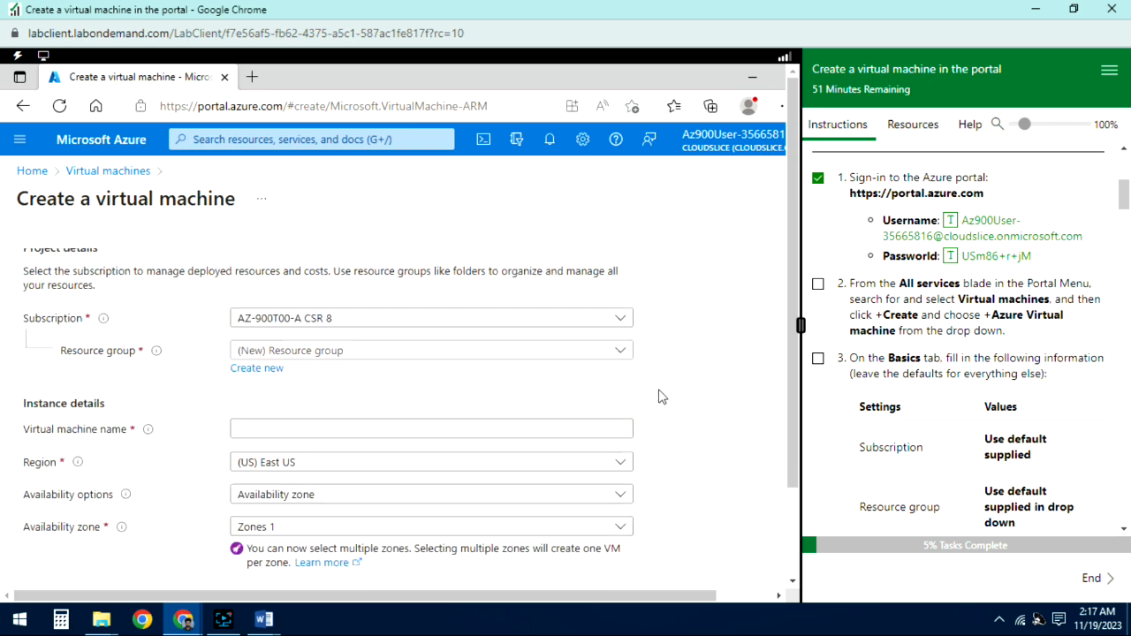
scroll(665, 397, "up", 1)
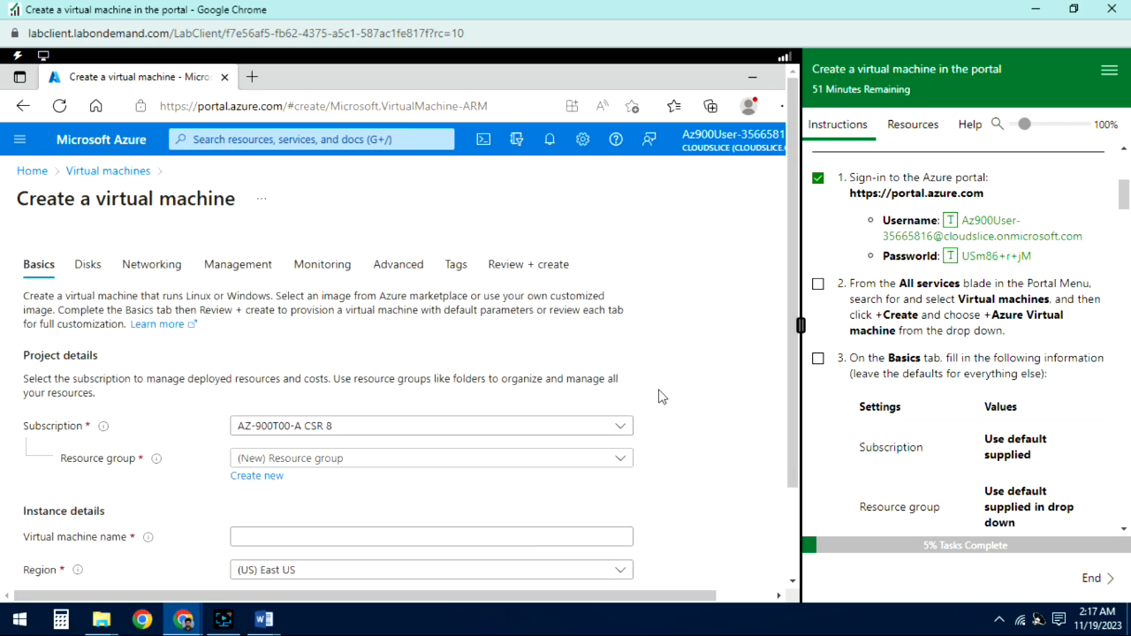
scroll(675, 335, "down", 1)
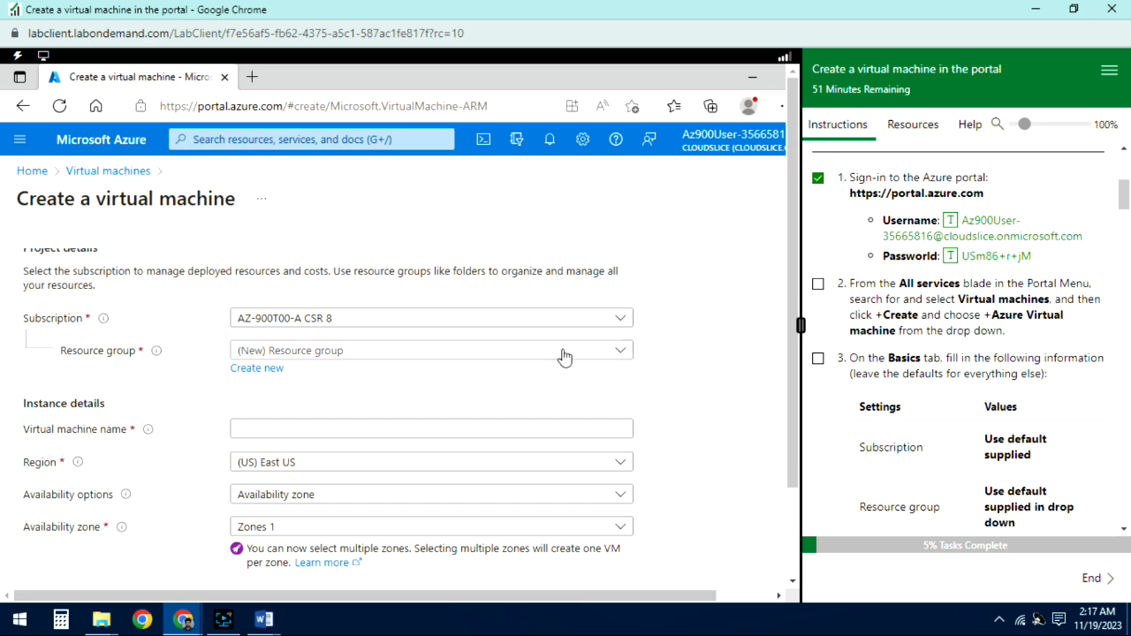
- Check off lab step 2 in the instructions
left_click(817, 284)
scroll(671, 383, "down", 1)
scroll(706, 380, "up", 2)
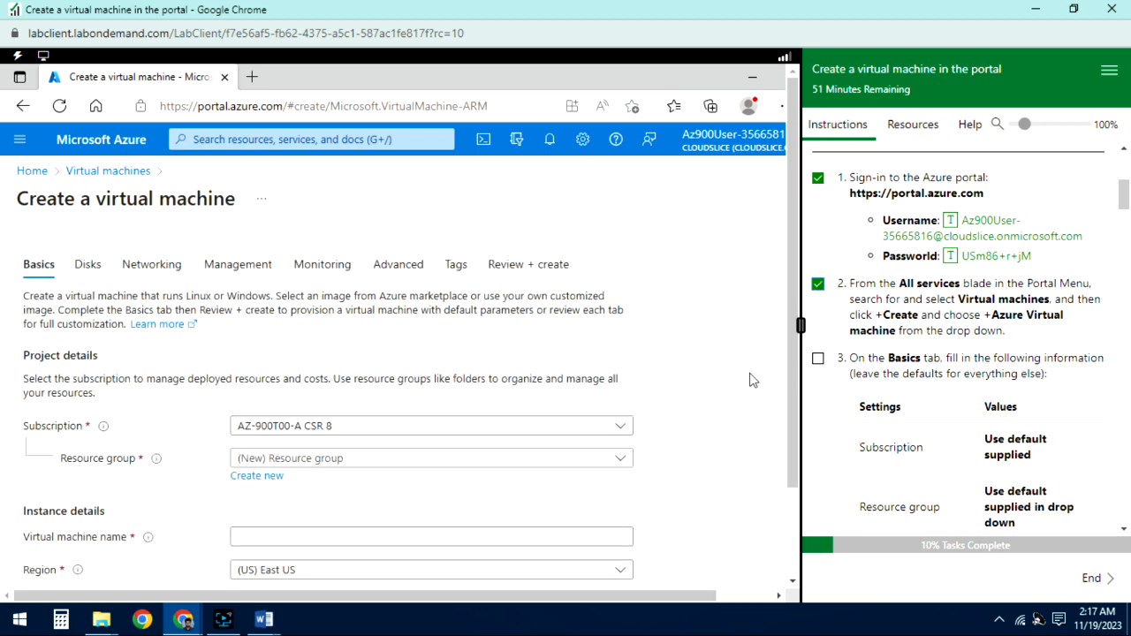
- Select the lab-supplied myRGVM resource group and name the virtual machine myVM
scroll(1031, 397, "down", 2)
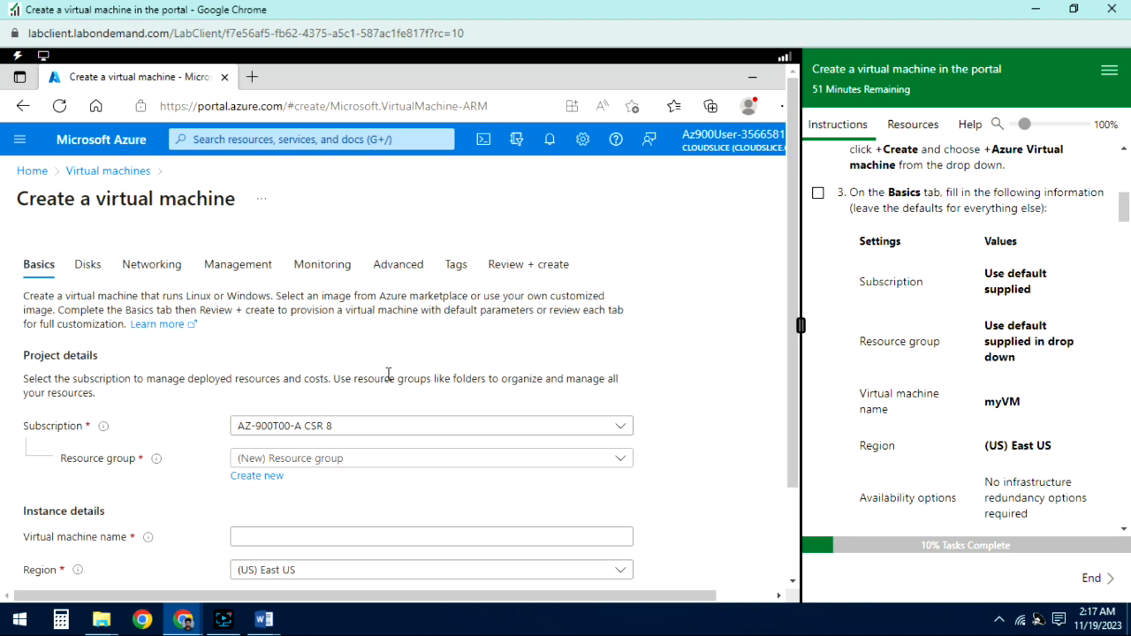
scroll(389, 374, "down", 1)
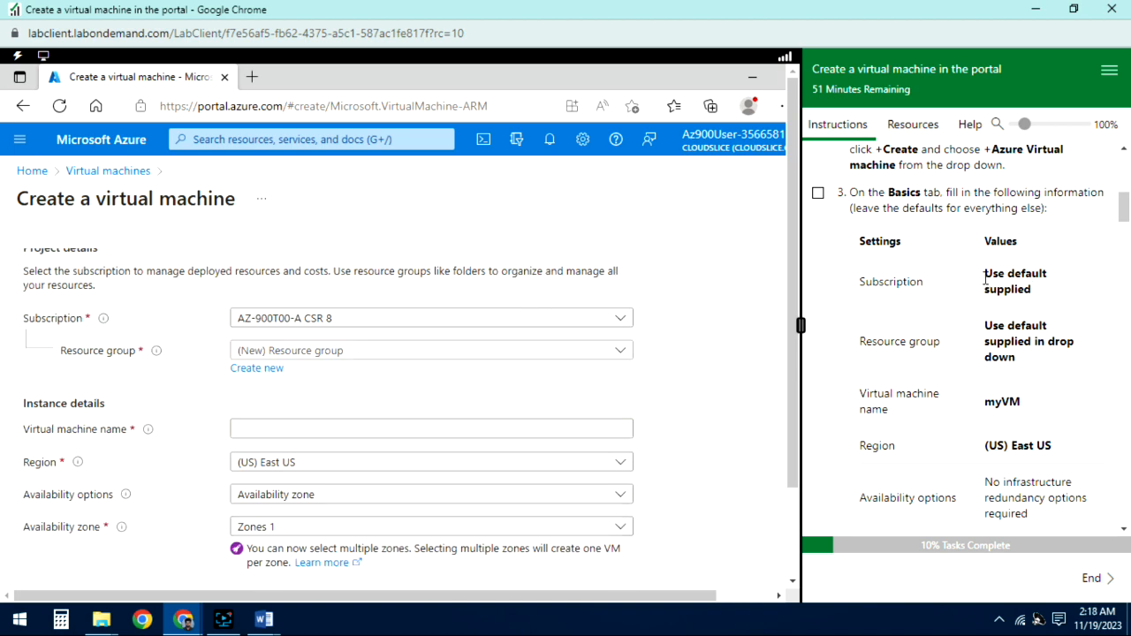
left_click_drag(986, 279, 1034, 296)
scroll(707, 321, "down", 1)
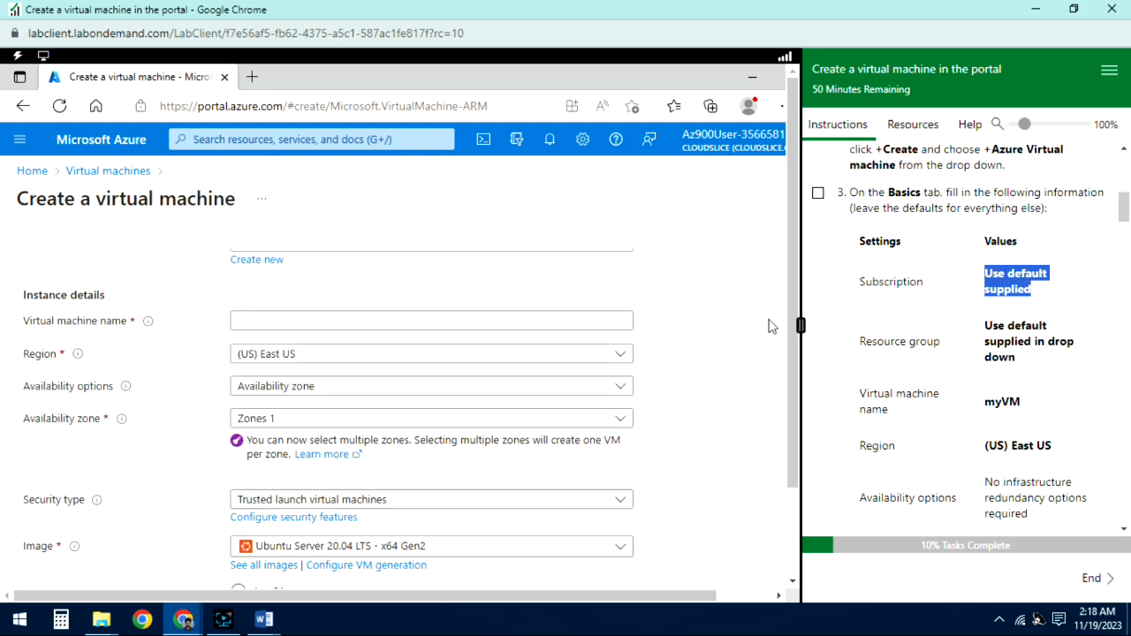
scroll(751, 323, "up", 1)
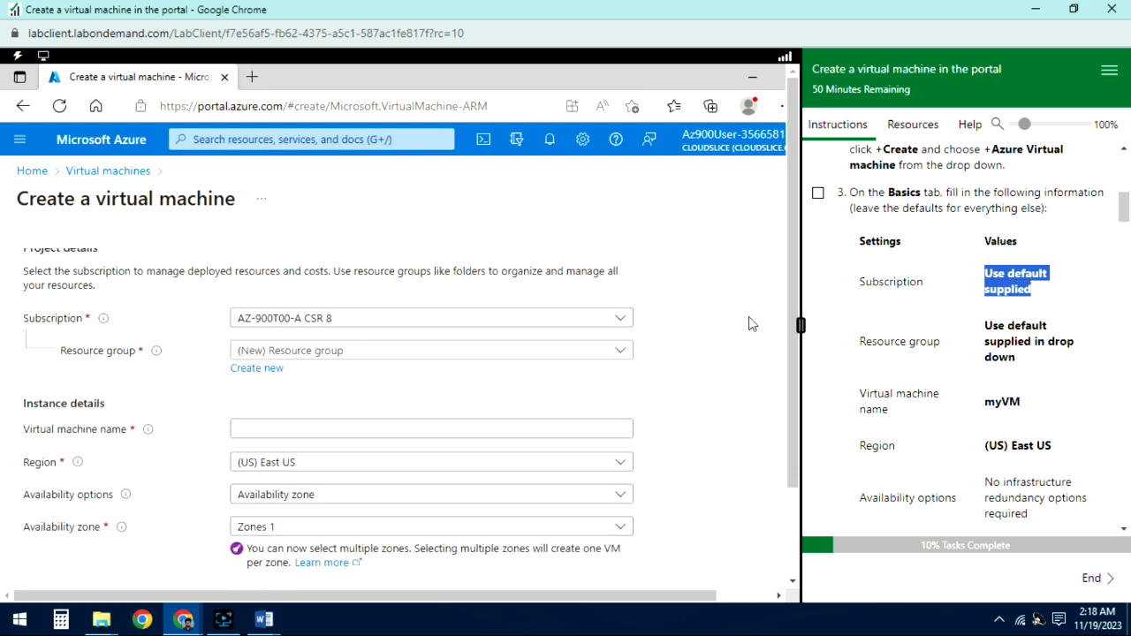
left_click(422, 354)
left_click(344, 412)
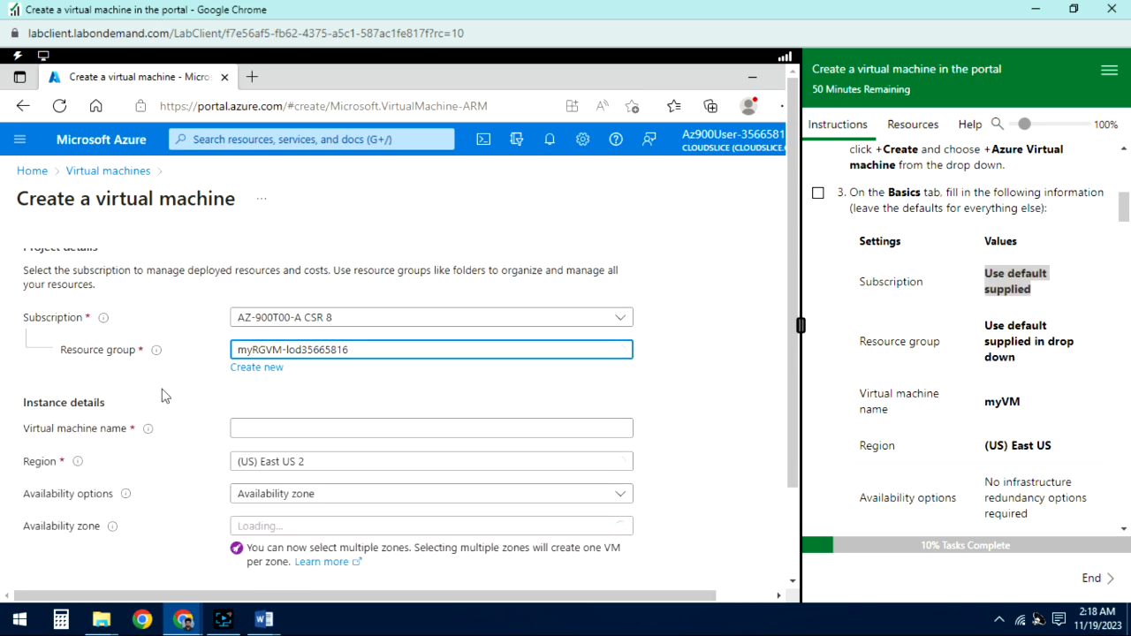
left_click(350, 422)
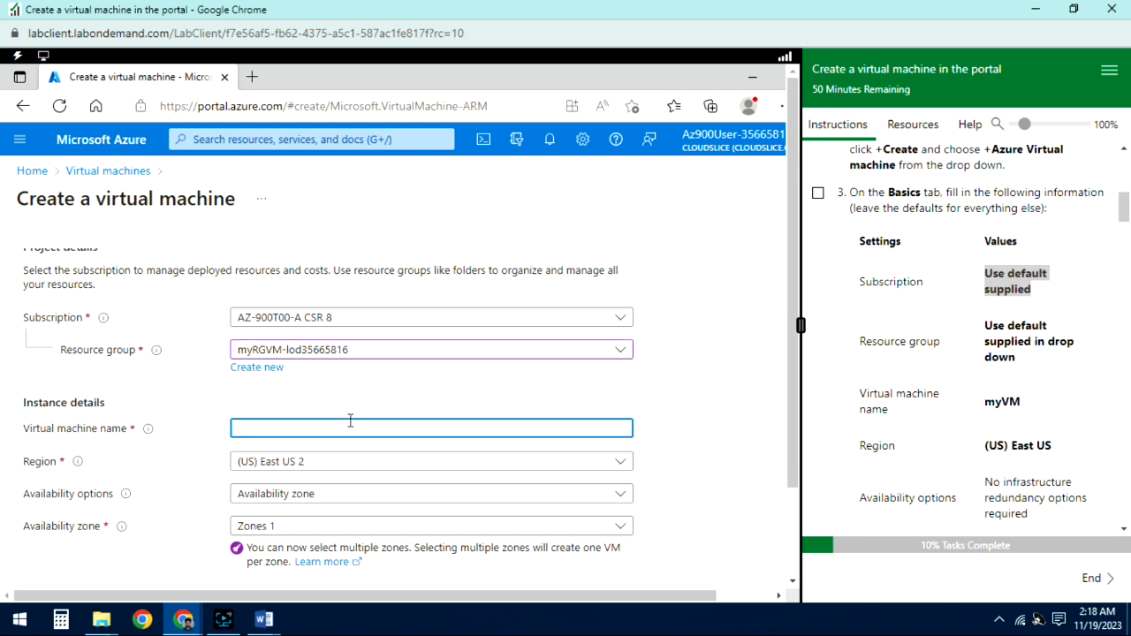
type("myVM")
- Compare the lab's required Basics values with the form's instance details and check which virtual machine sizes are offered
scroll(707, 454, "down", 3)
scroll(631, 371, "up", 3)
scroll(686, 456, "down", 3)
scroll(686, 456, "up", 2)
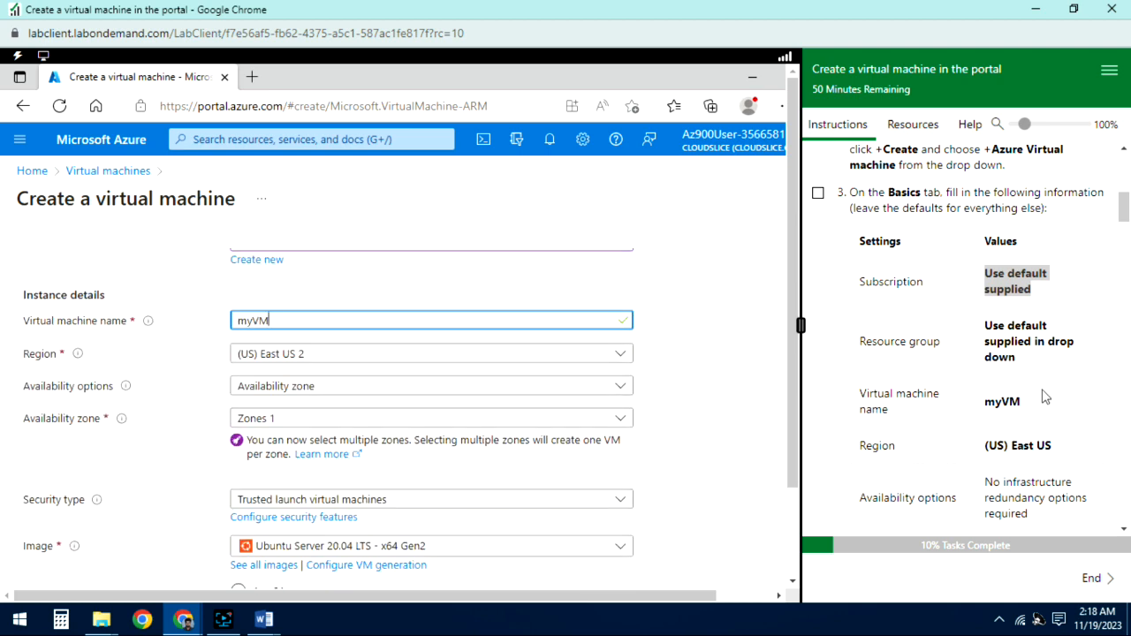
scroll(1044, 397, "down", 1)
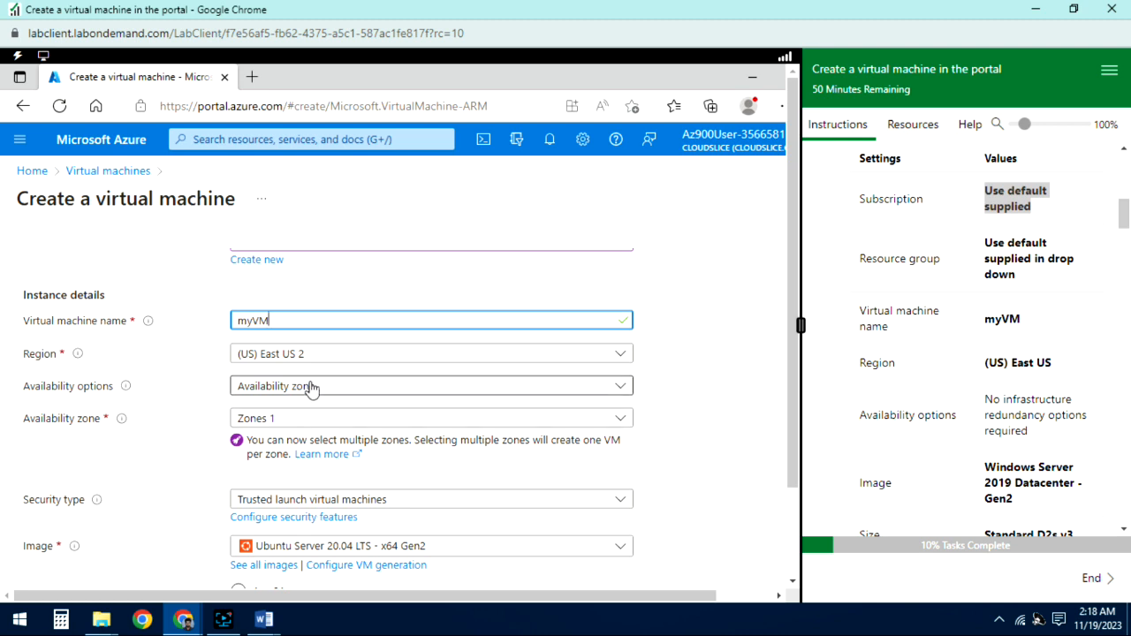
scroll(972, 392, "down", 1)
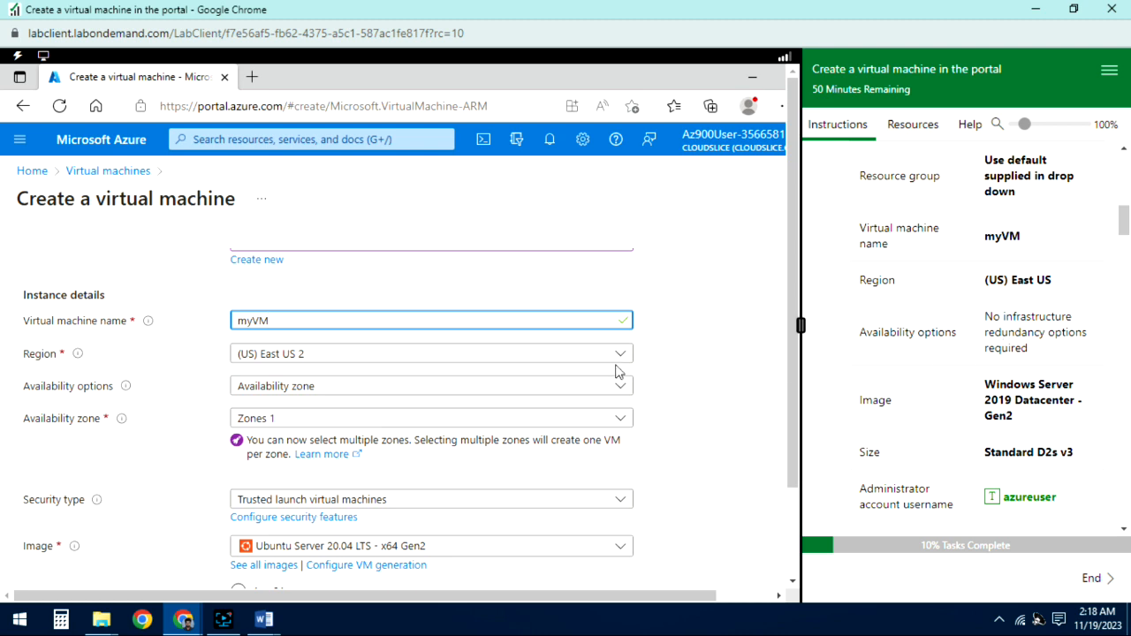
scroll(981, 407, "down", 1)
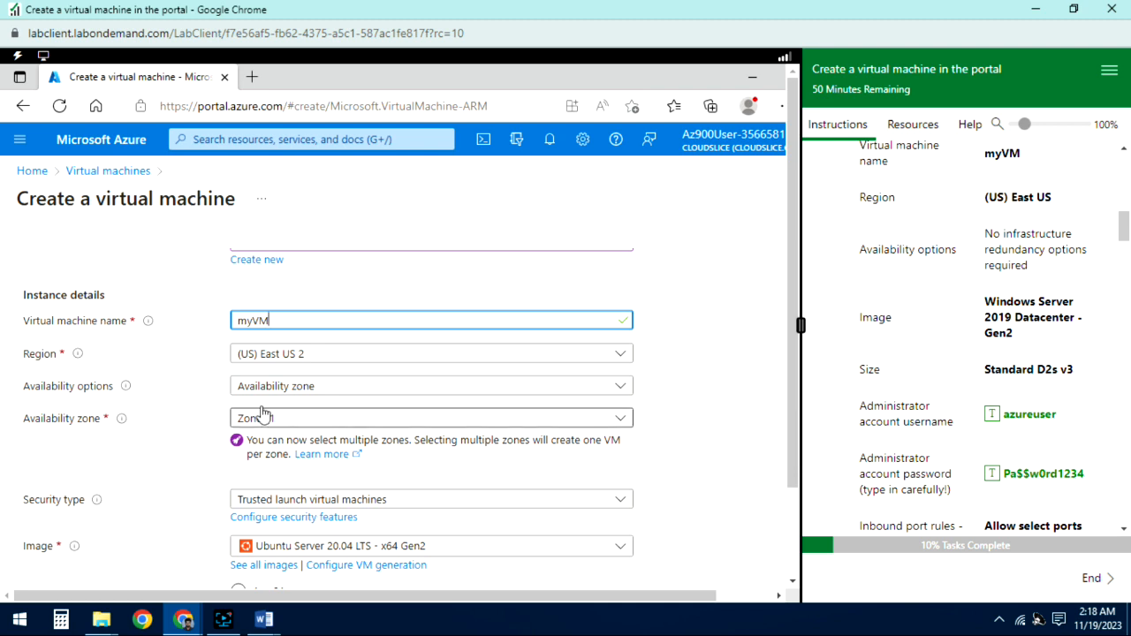
scroll(216, 409, "down", 1)
scroll(237, 457, "down", 3)
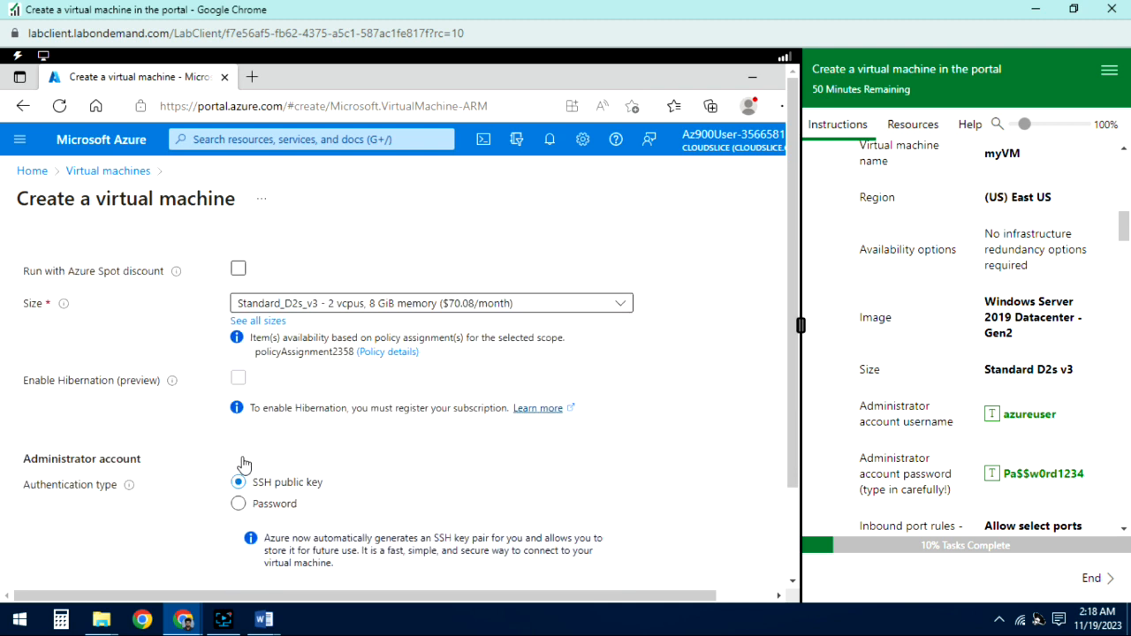
left_click(478, 306)
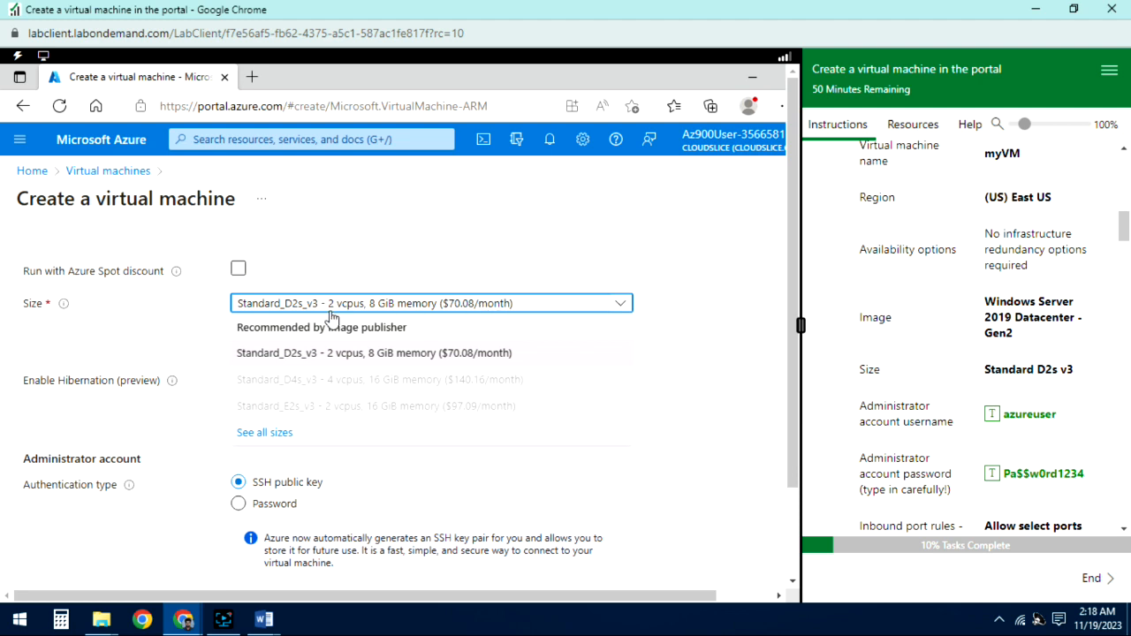
left_click(550, 245)
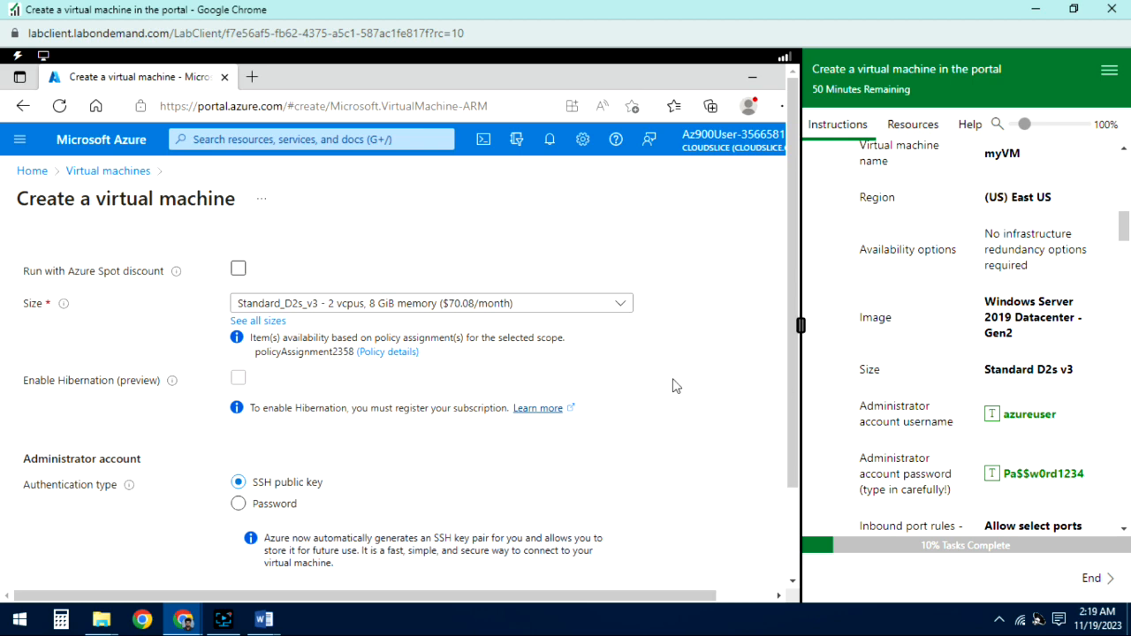
- Review the Basics form from the instance details down to the administrator account and inbound port rules
scroll(672, 385, "down", 3)
scroll(672, 380, "up", 5)
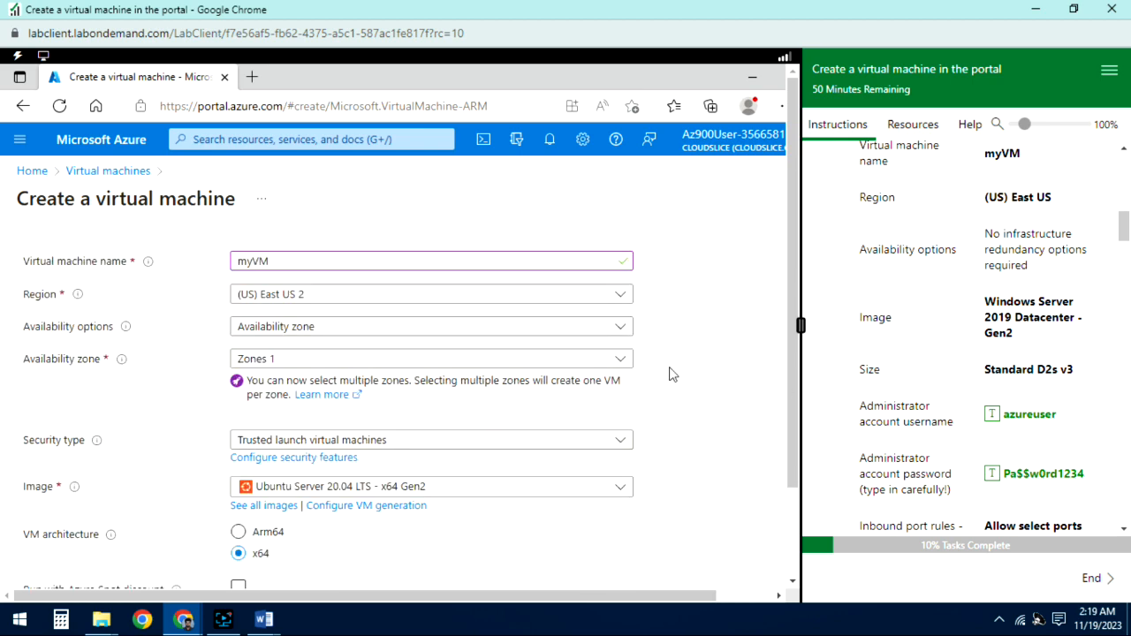
scroll(673, 372, "up", 3)
scroll(672, 372, "down", 4)
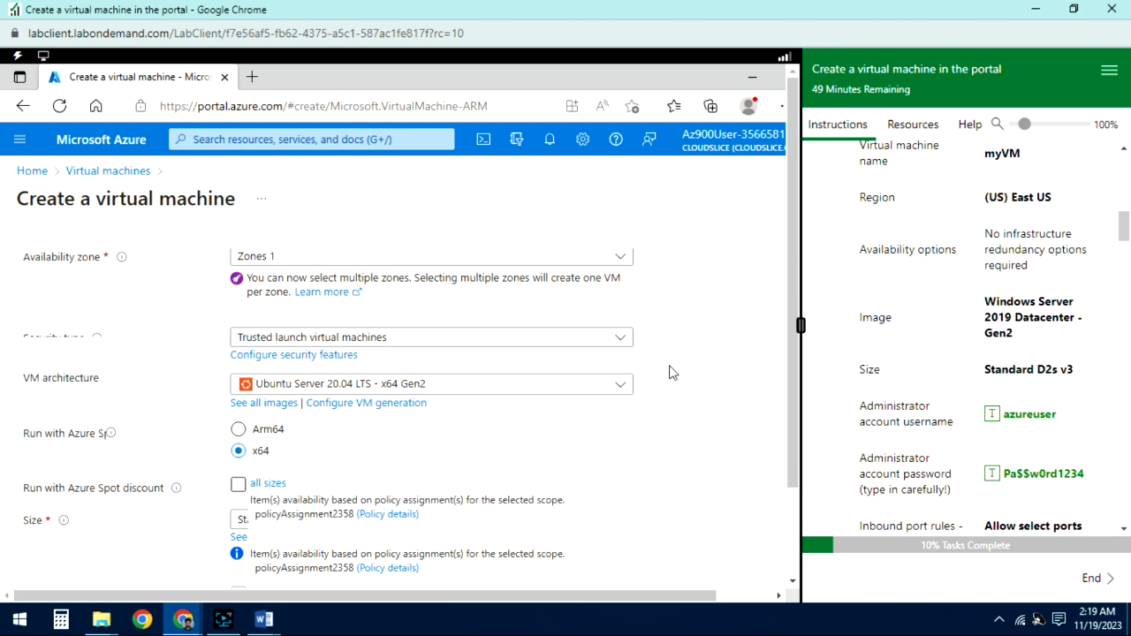
scroll(672, 372, "down", 3)
scroll(672, 372, "down", 1)
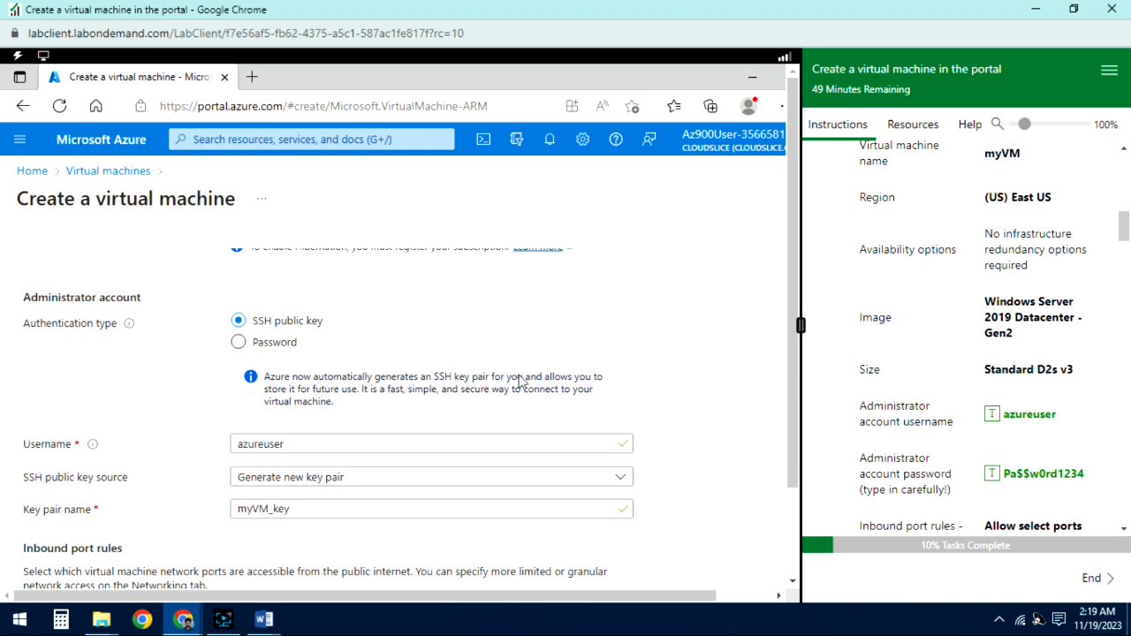
scroll(534, 374, "down", 2)
scroll(573, 318, "up", 10)
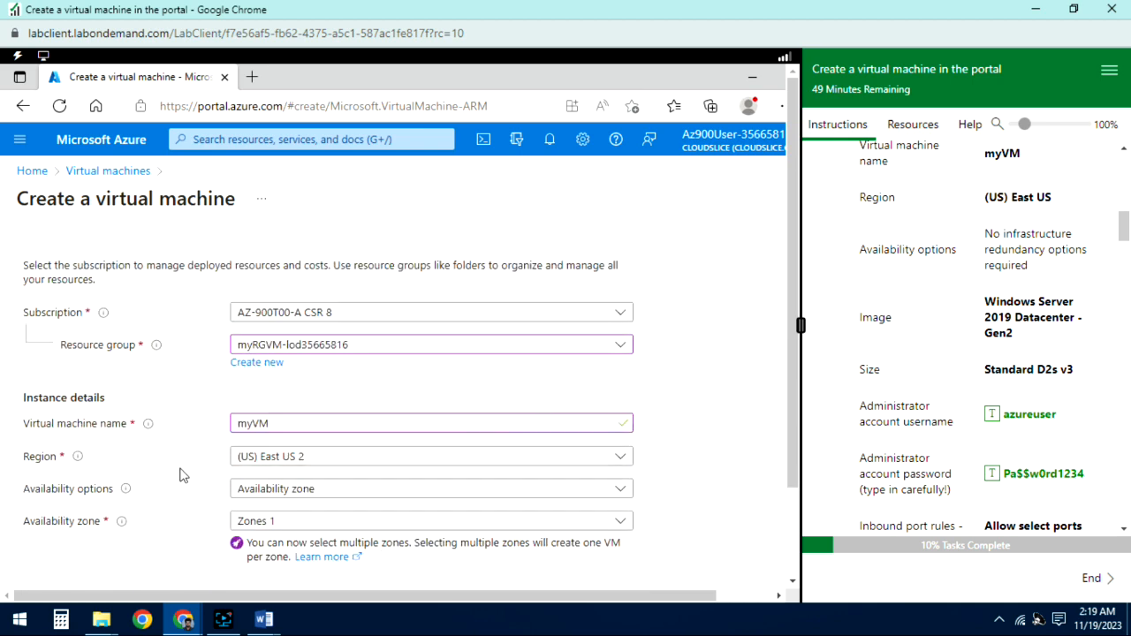
- Set the virtual machine image to Windows Server 2019 Datacenter - x64 Gen2
scroll(186, 472, "down", 3)
scroll(200, 436, "down", 1)
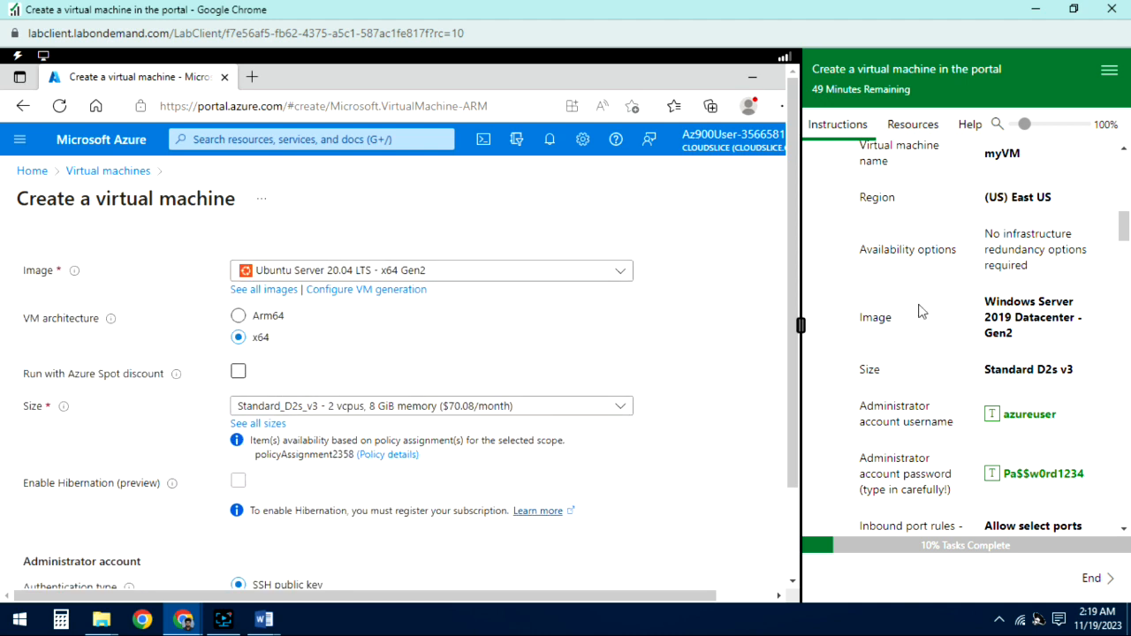
left_click(459, 275)
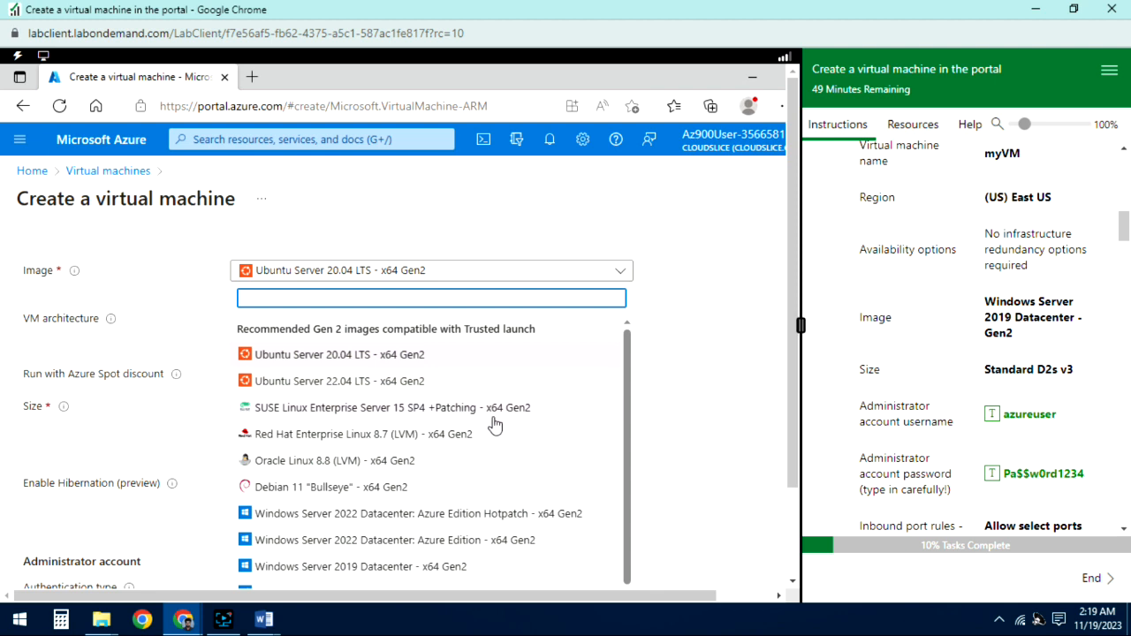
scroll(477, 433, "down", 1)
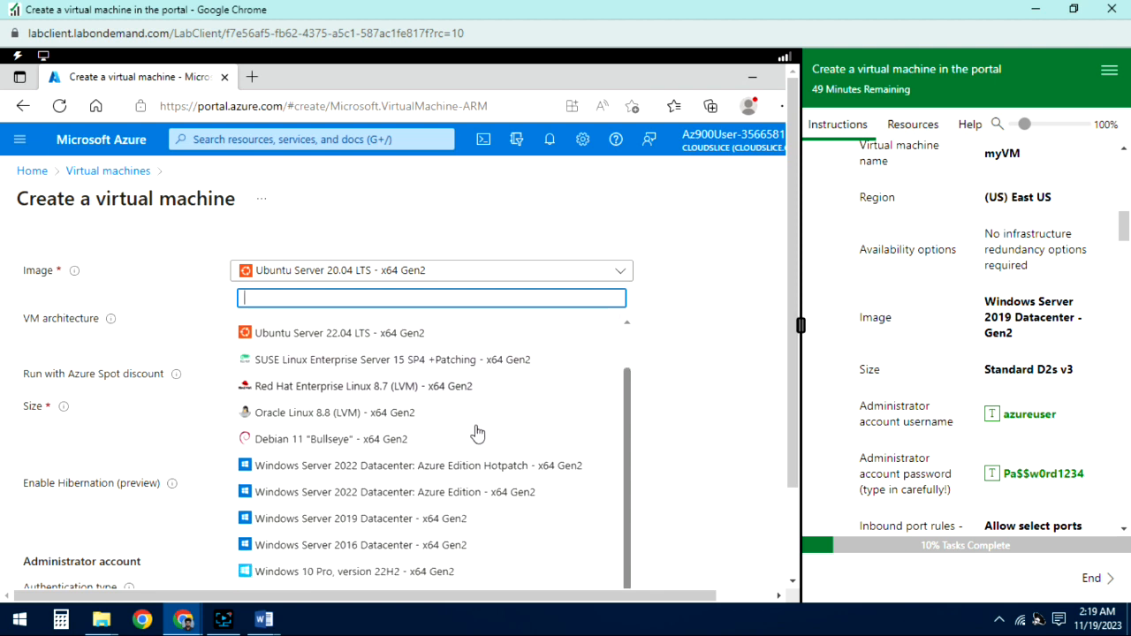
left_click(432, 528)
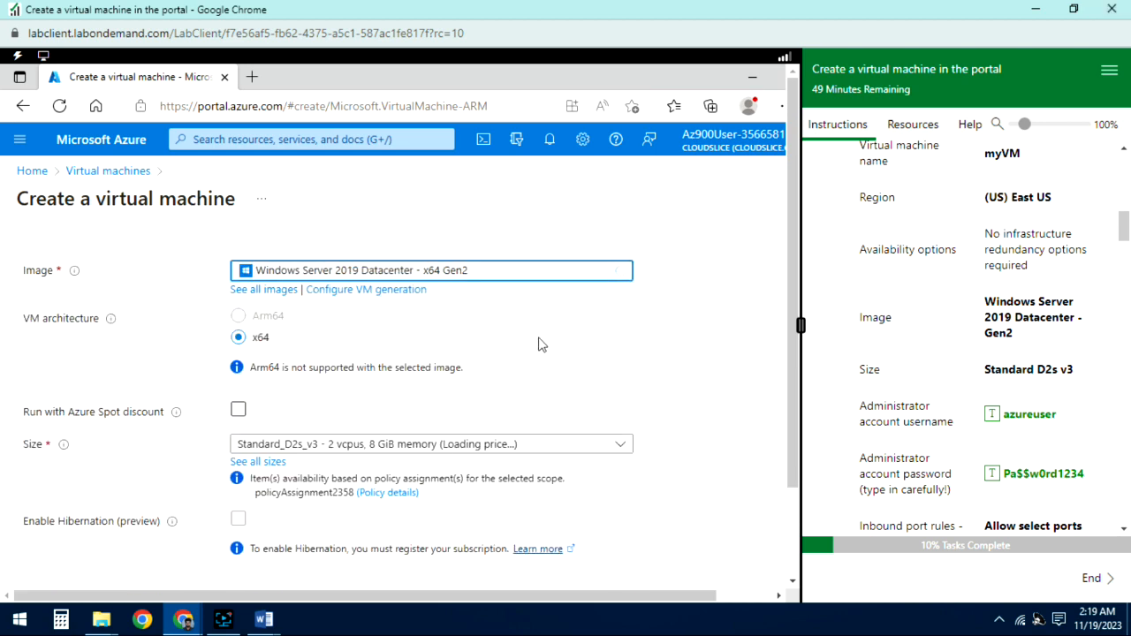
- Fill in the administrator account with the username azureuser and enter and confirm the password supplied in the lab instructions
scroll(474, 387, "down", 1)
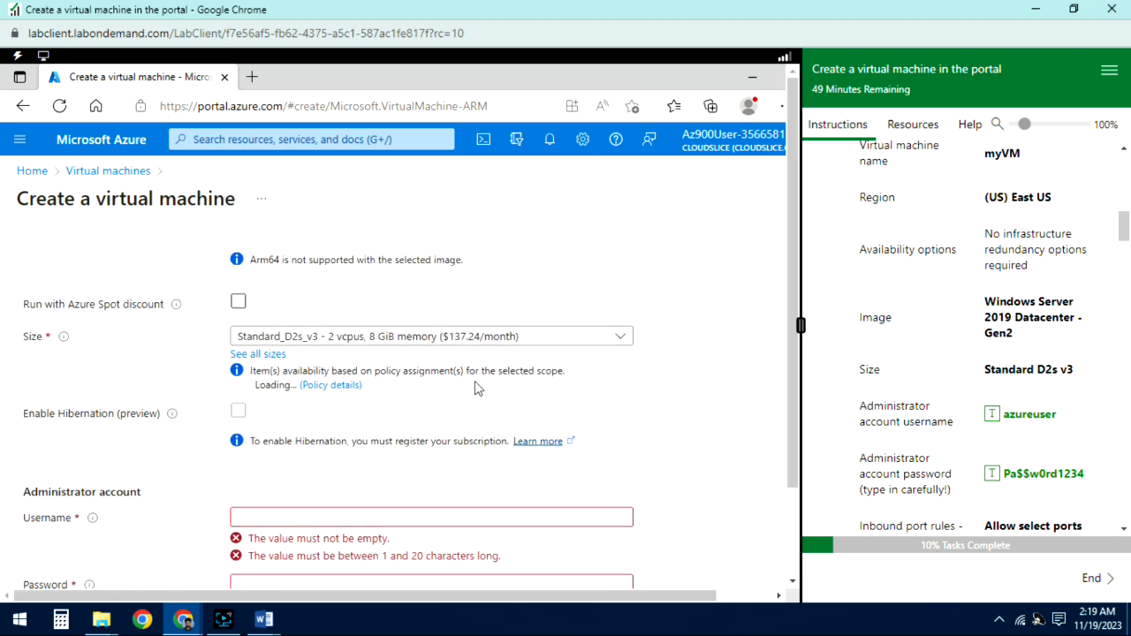
scroll(475, 386, "down", 1)
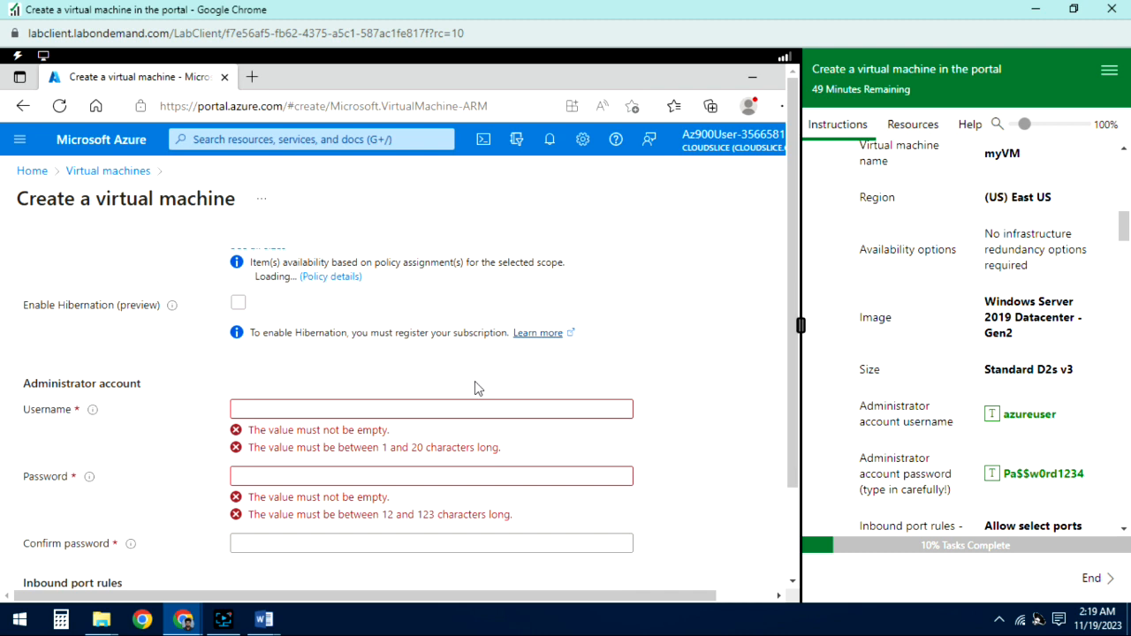
left_click(256, 408)
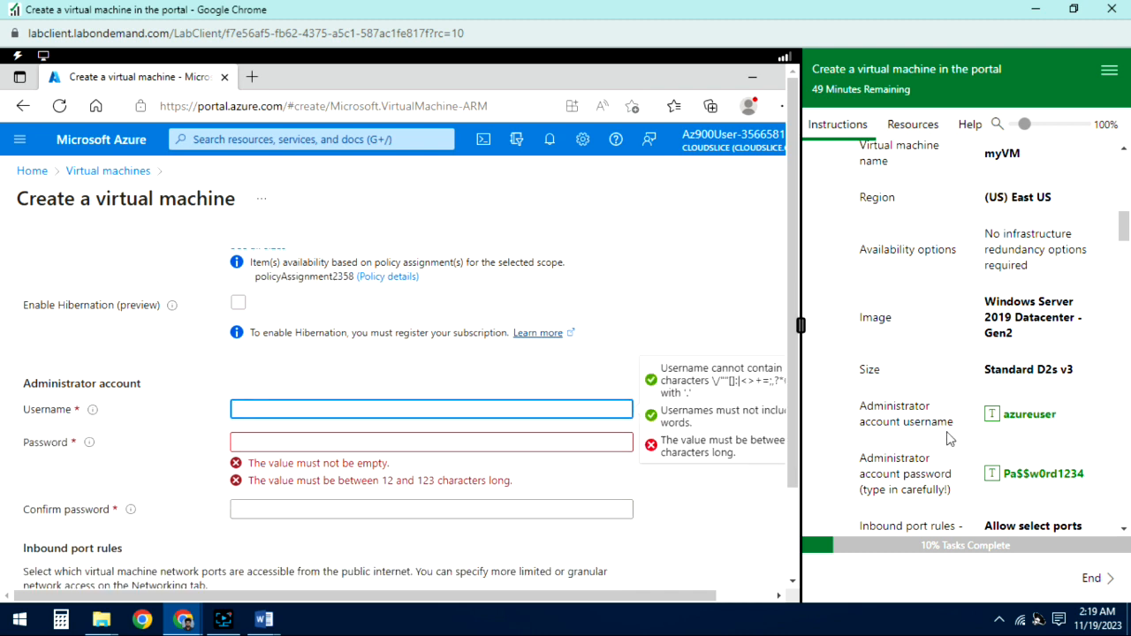
left_click(991, 413)
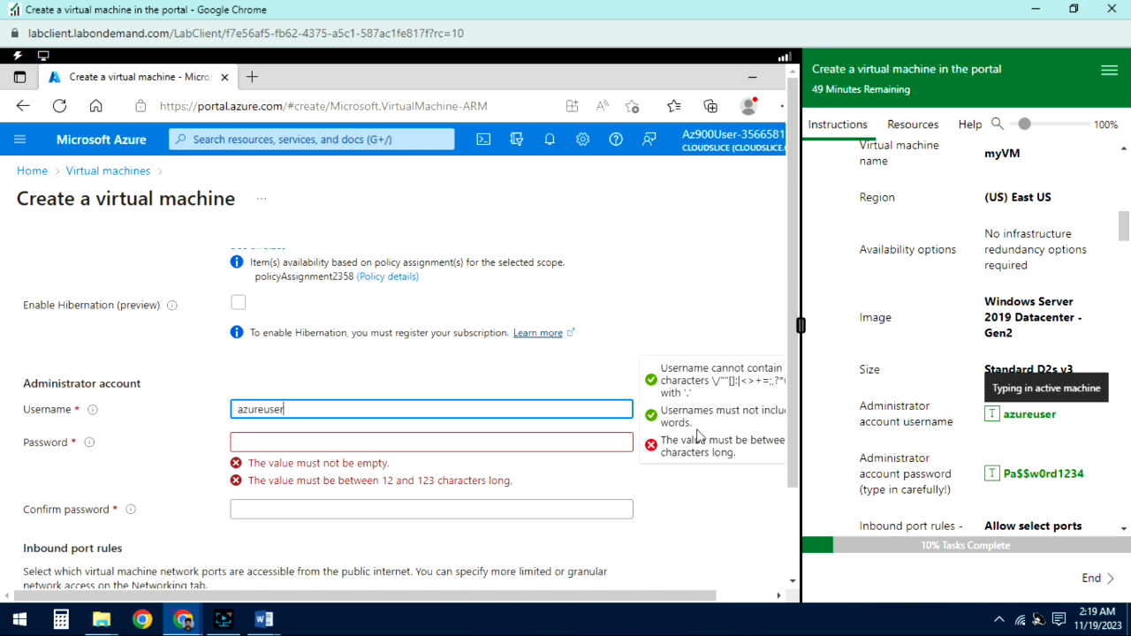
left_click(338, 441)
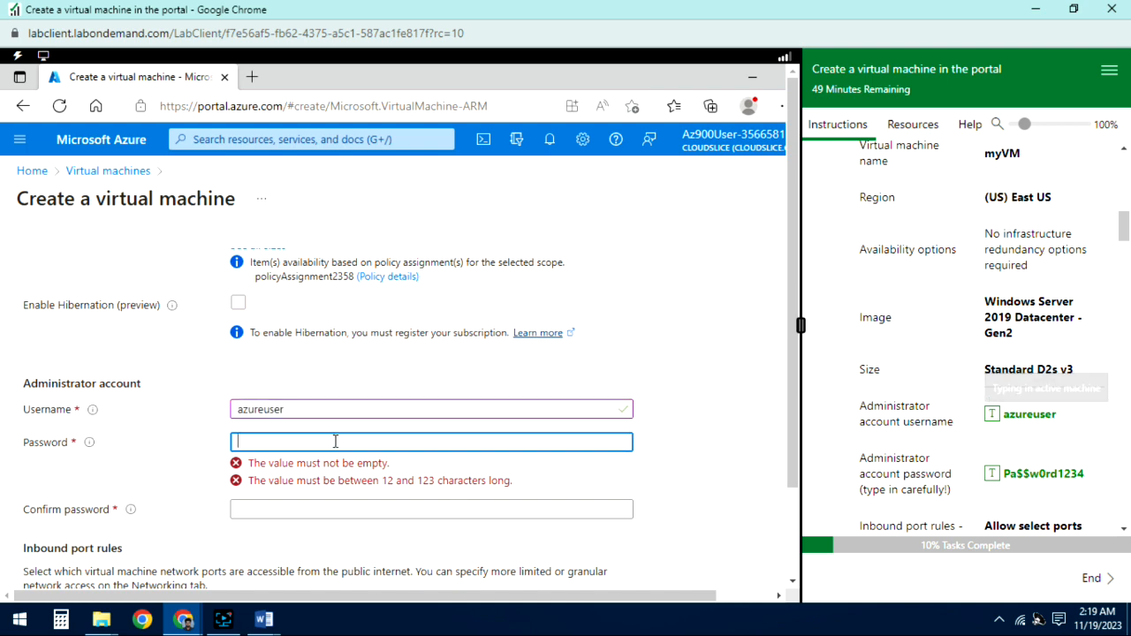
left_click(995, 477)
left_click(236, 468)
left_click(995, 478)
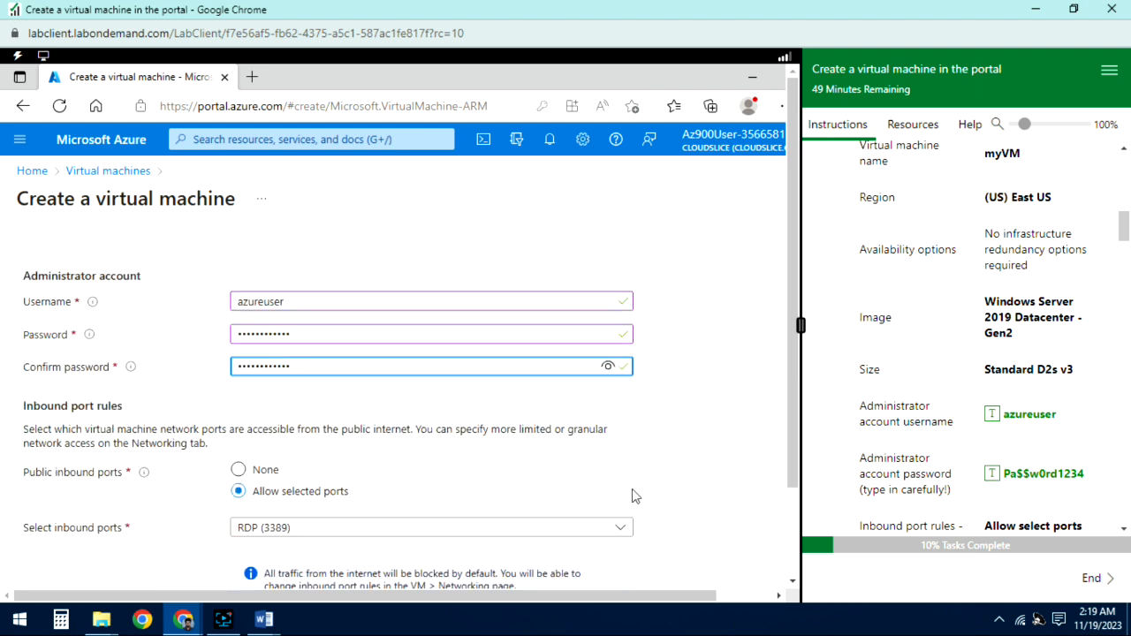
- Add HTTP (80) to the selected inbound ports, keeping RDP (3389) selected
scroll(1029, 419, "down", 2)
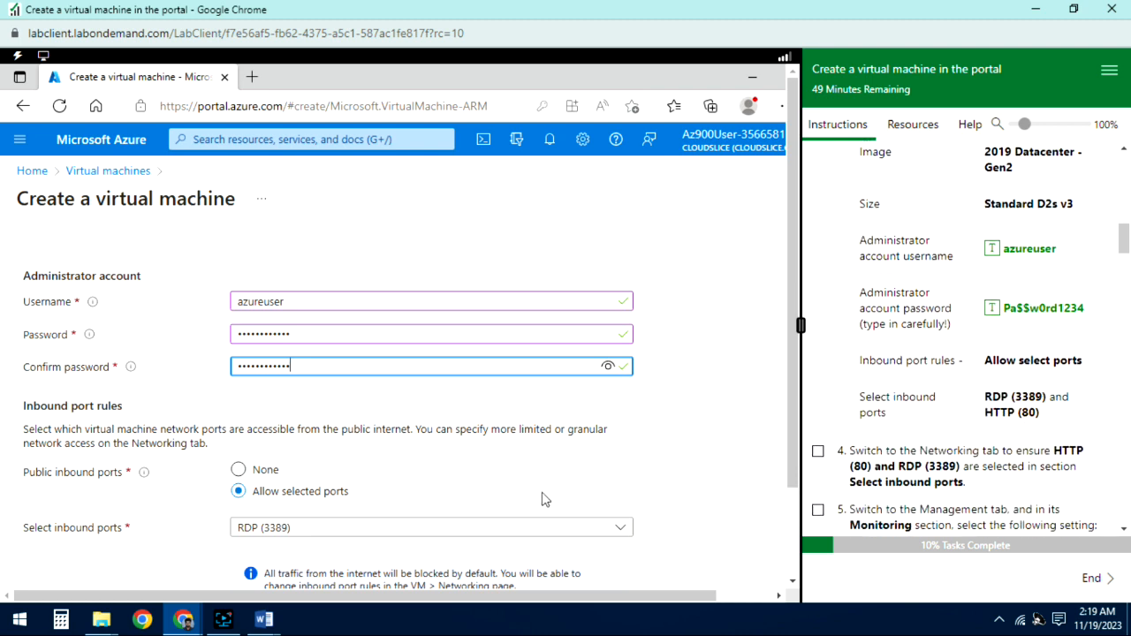
scroll(485, 460, "down", 1)
left_click(456, 421)
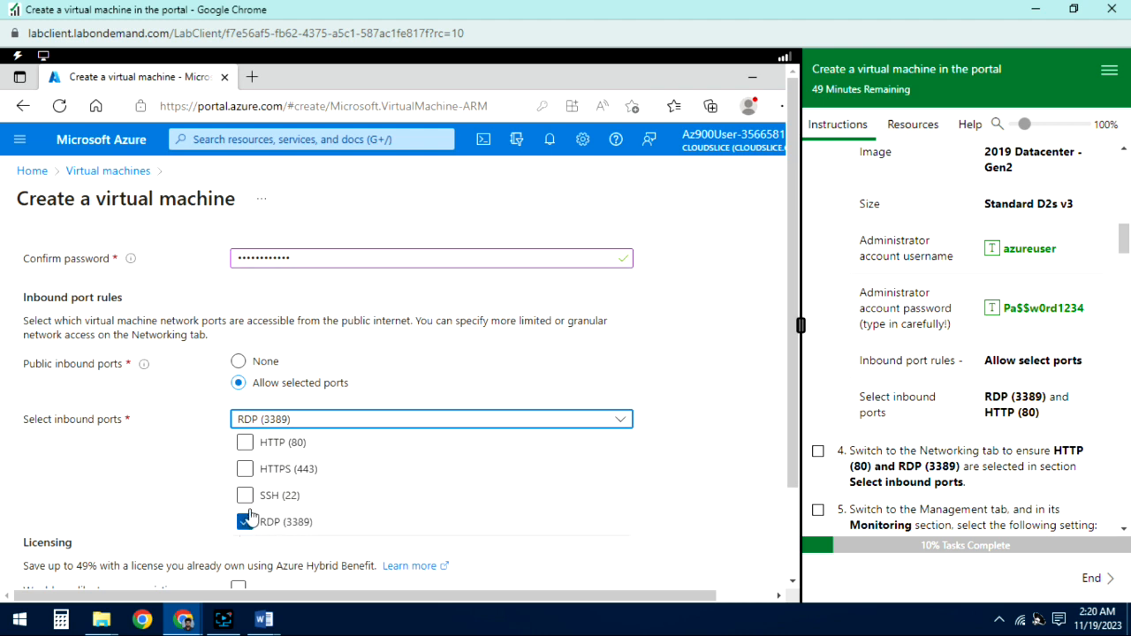
left_click(245, 443)
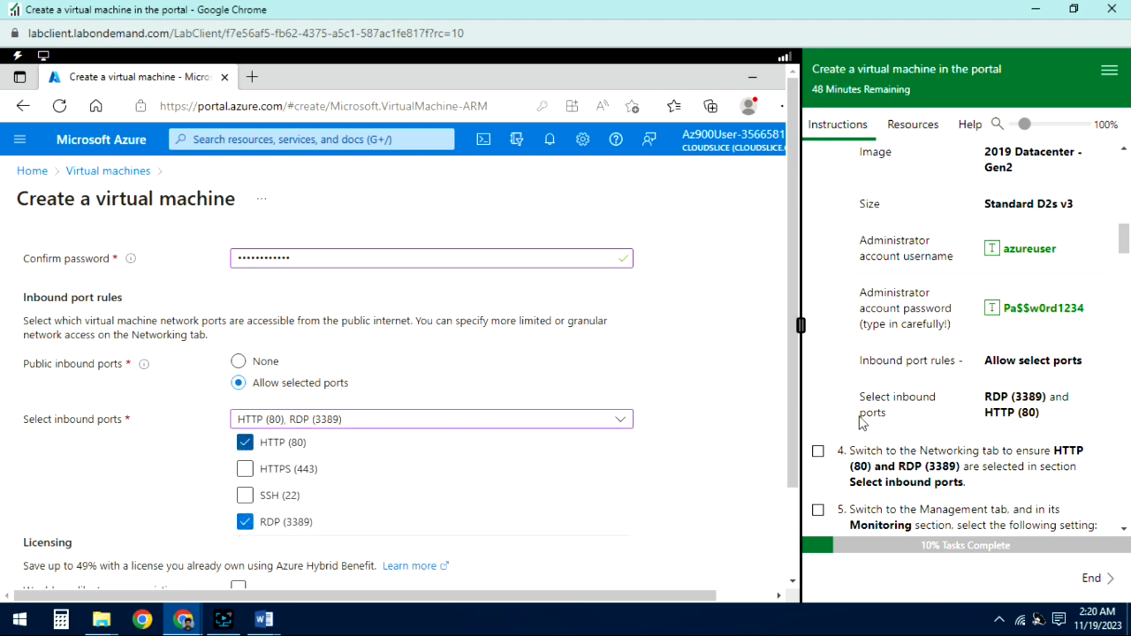
left_click(705, 439)
scroll(707, 439, "down", 1)
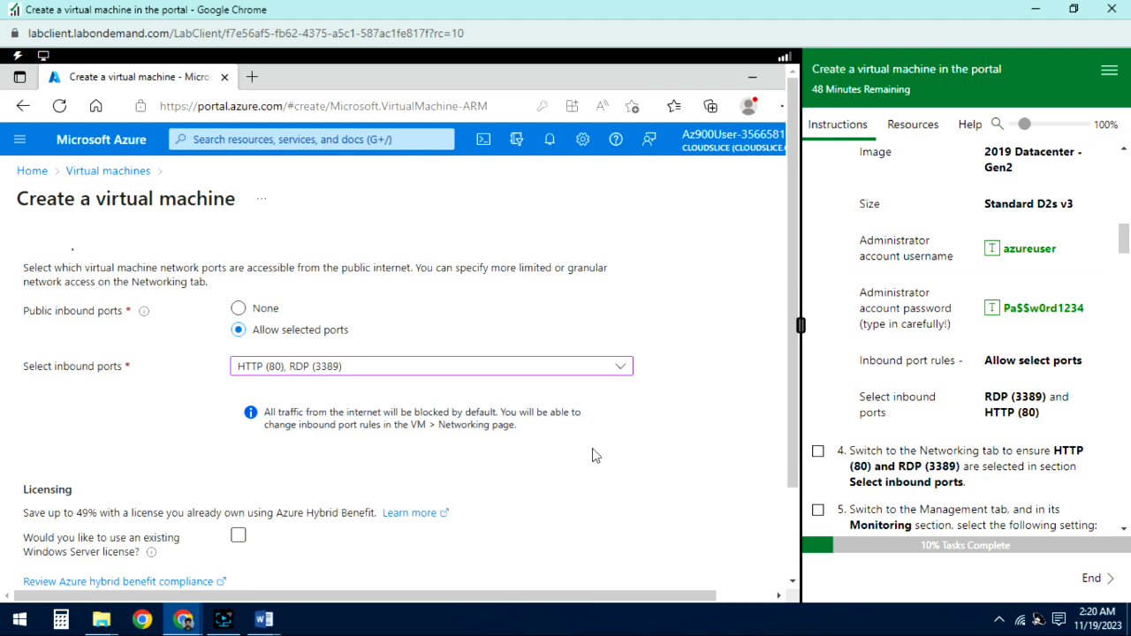
- Check off lab step 3 and return to the instructions for step 4
scroll(1018, 371, "down", 1)
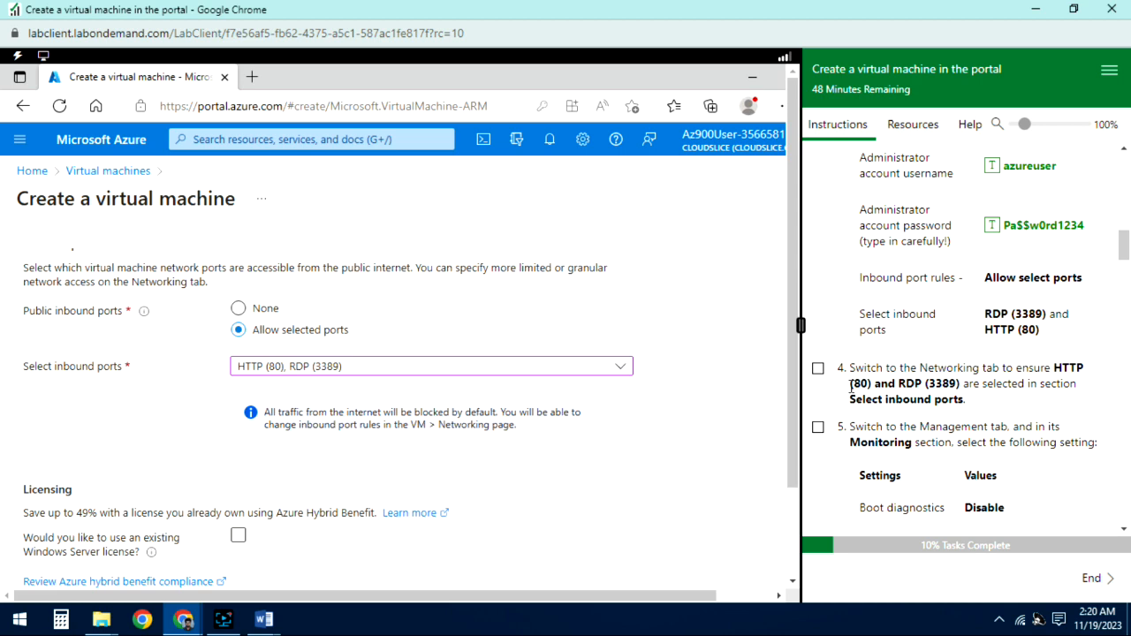
scroll(839, 353, "up", 7)
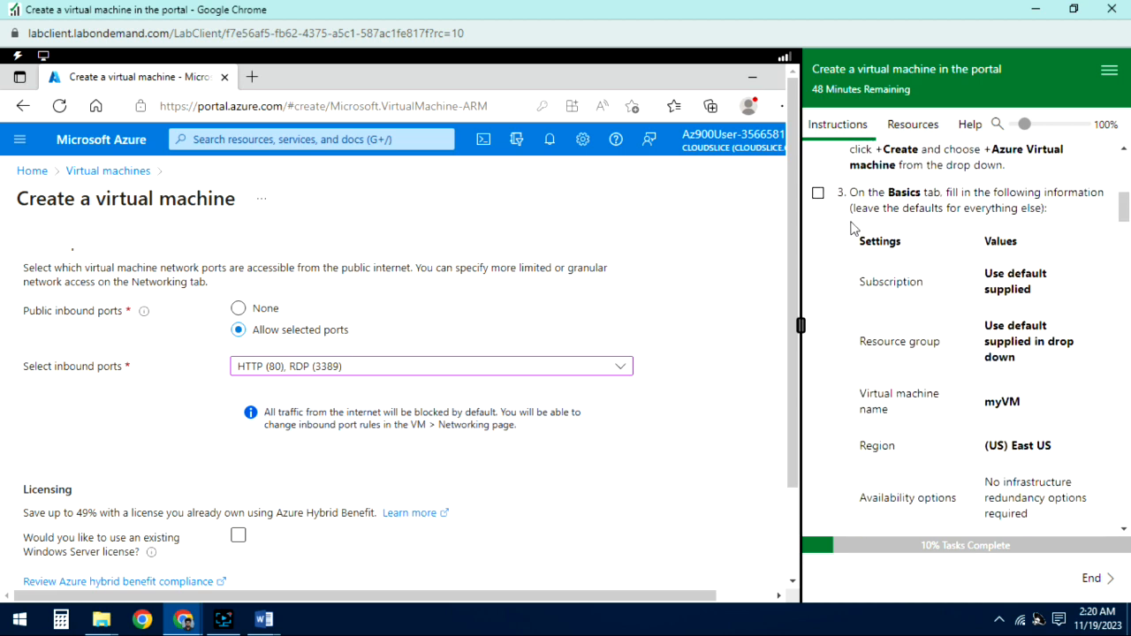
left_click(819, 194)
scroll(826, 292, "down", 6)
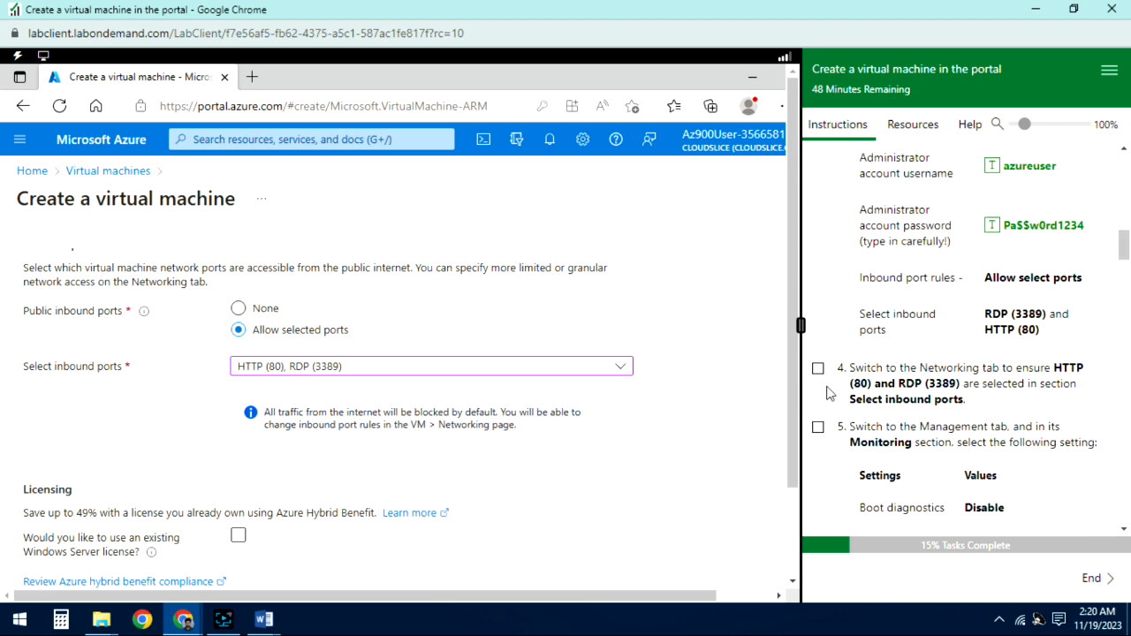
- Check off lab step 4 on the inbound ports and go on to the step 5 instructions
left_click(819, 369)
scroll(826, 416, "down", 2)
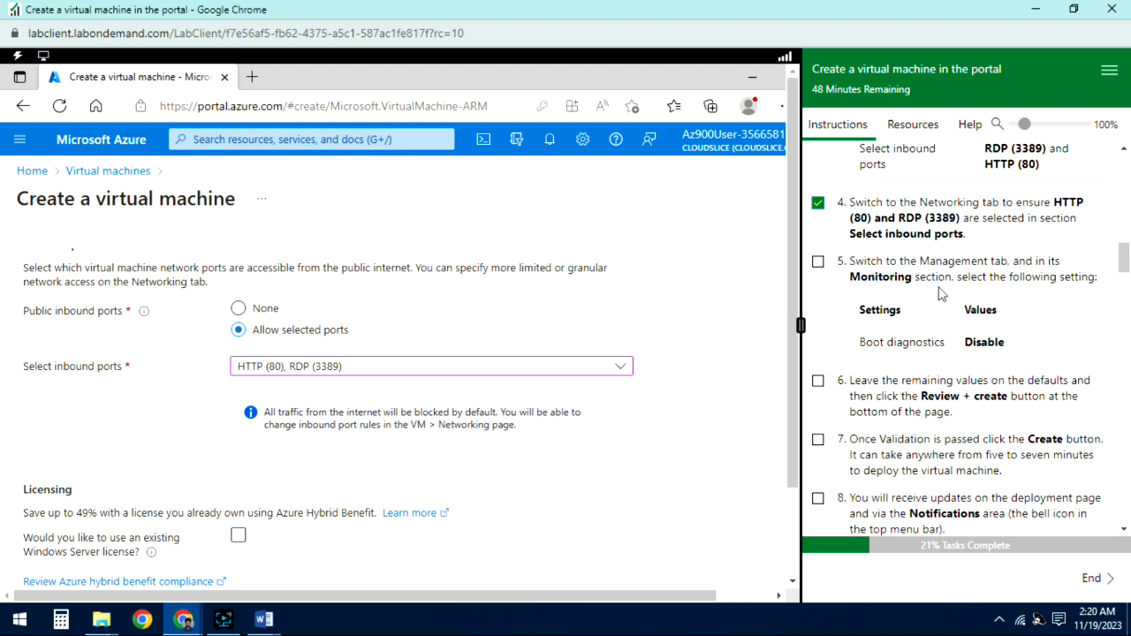
- Set boot diagnostics to Disable in the virtual machine's monitoring settings and check off lab step 5
scroll(442, 398, "up", 10)
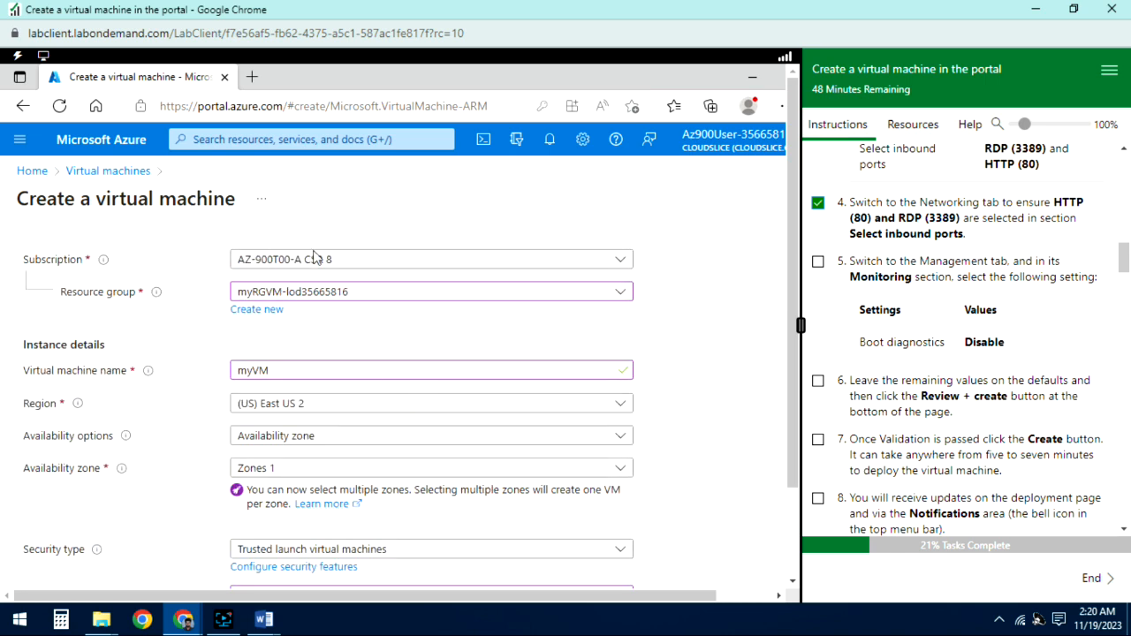
scroll(316, 260, "up", 2)
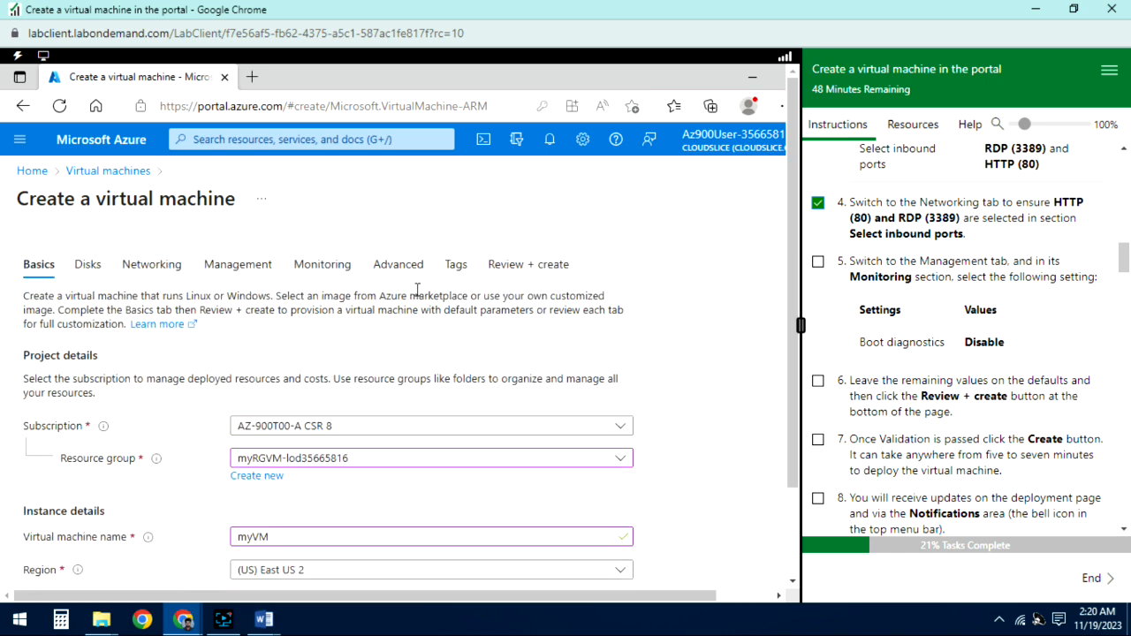
left_click(319, 266)
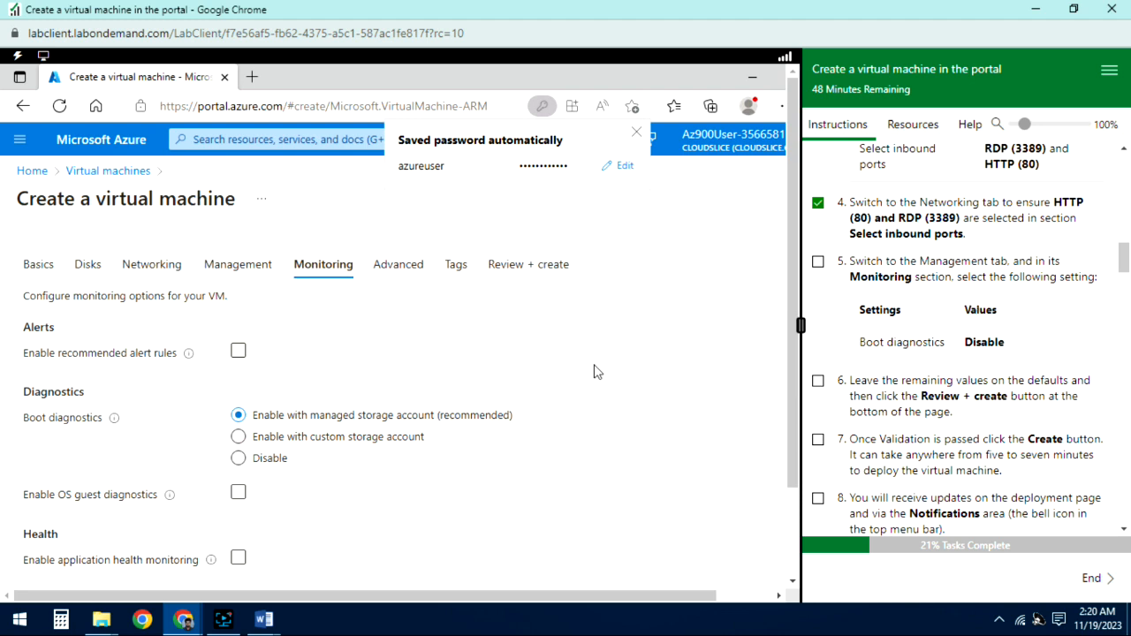
left_click(239, 458)
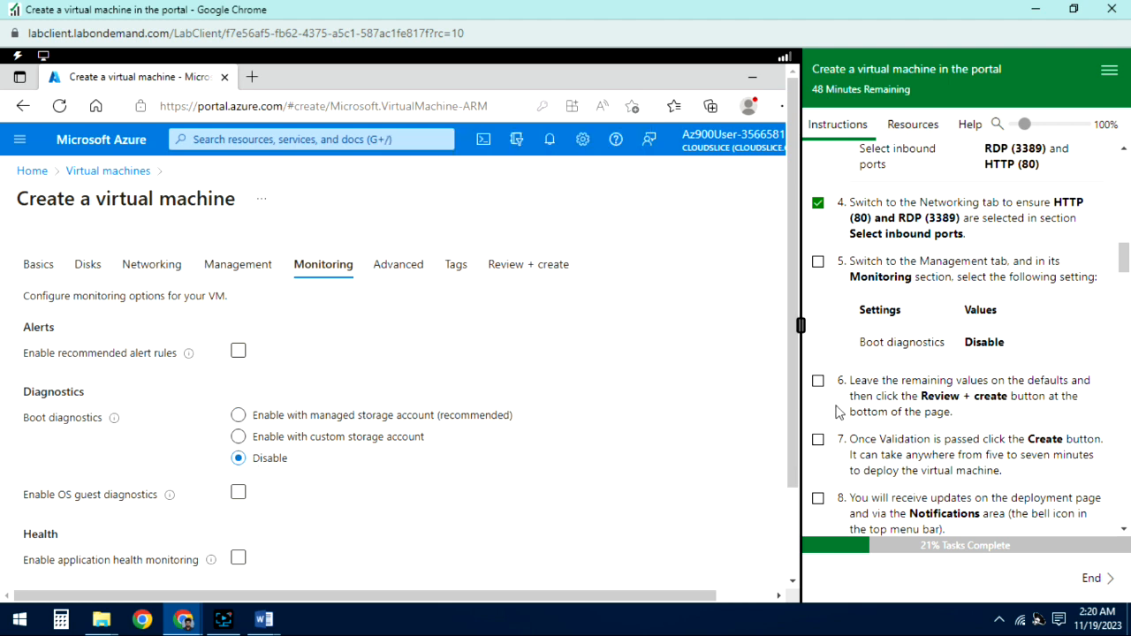
scroll(832, 412, "down", 1)
left_click(817, 179)
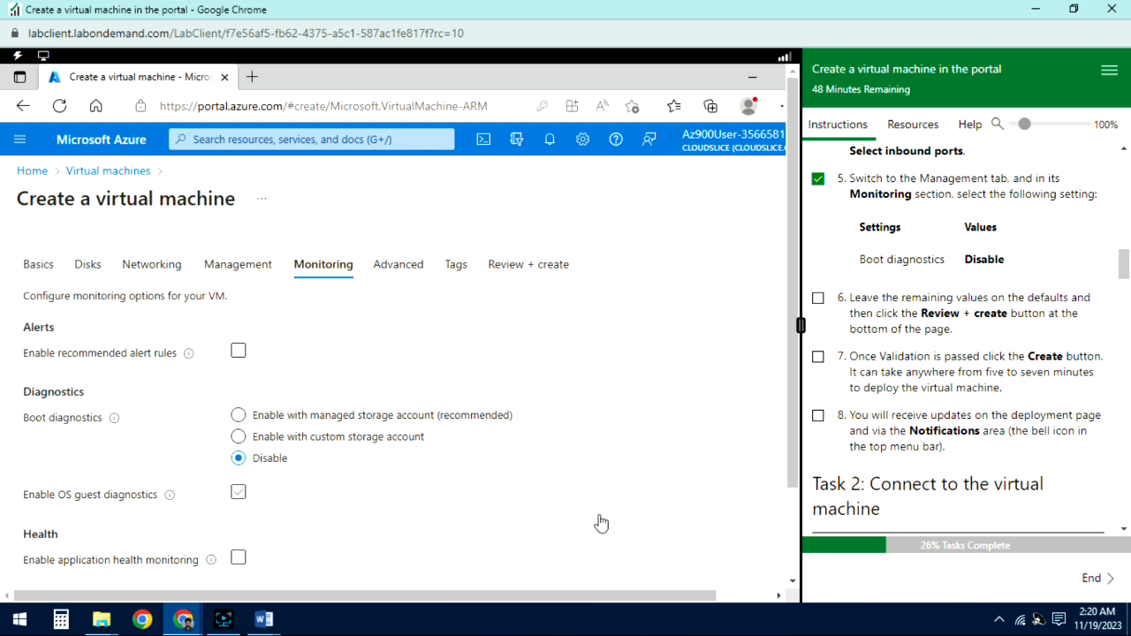
- Review the configuration and create the virtual machine with the remaining defaults, checking off lab steps 6 and 7
scroll(795, 424, "down", 2)
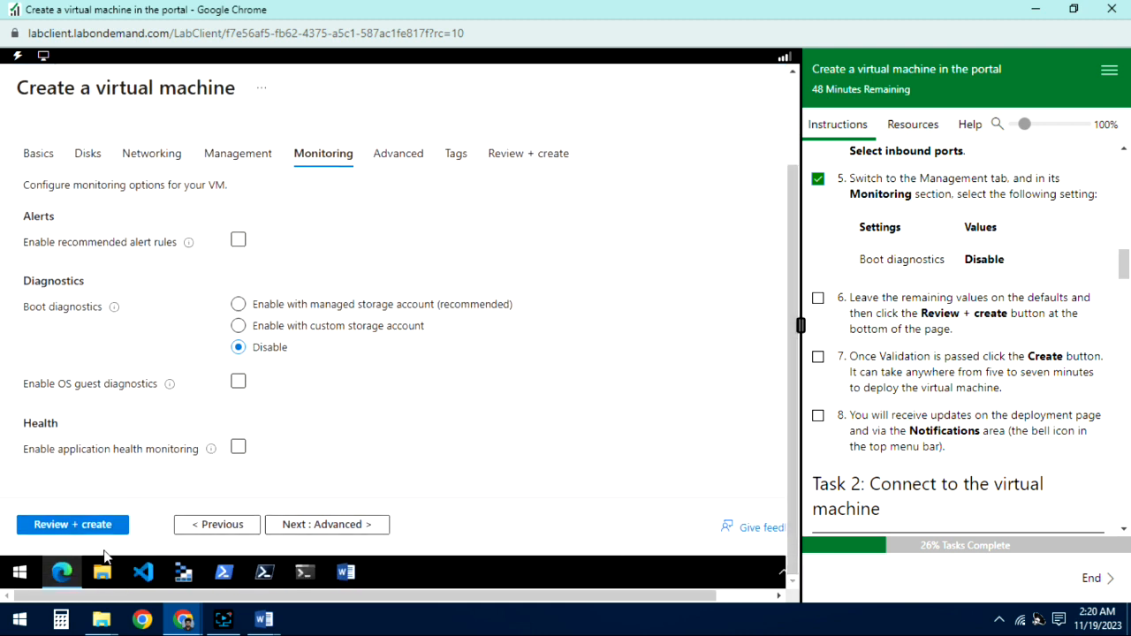
left_click(77, 528)
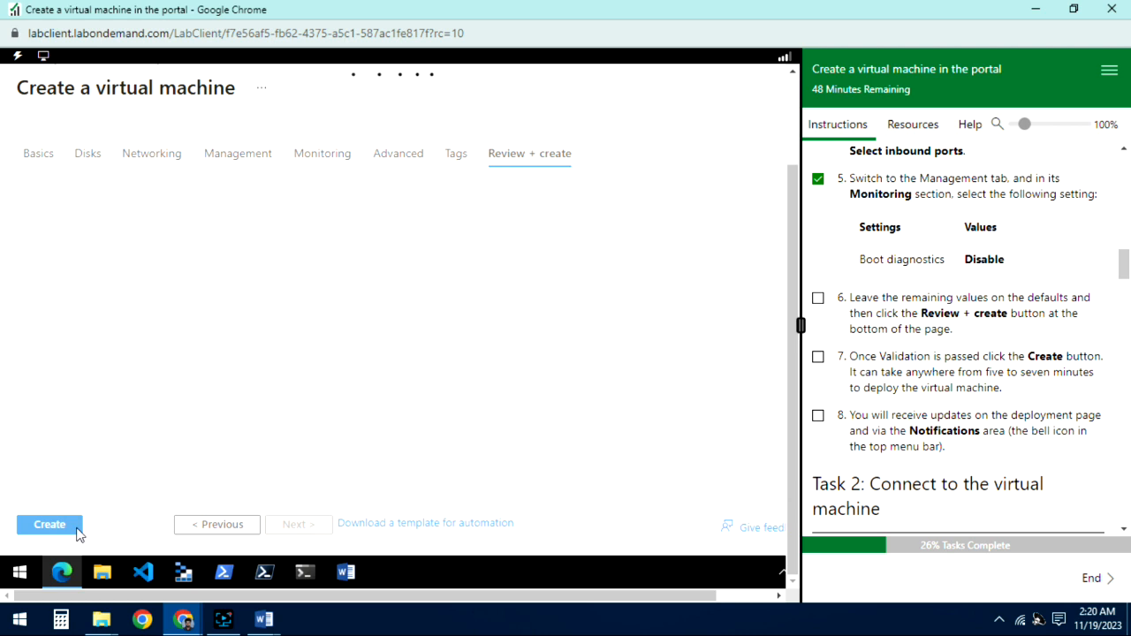
left_click(818, 299)
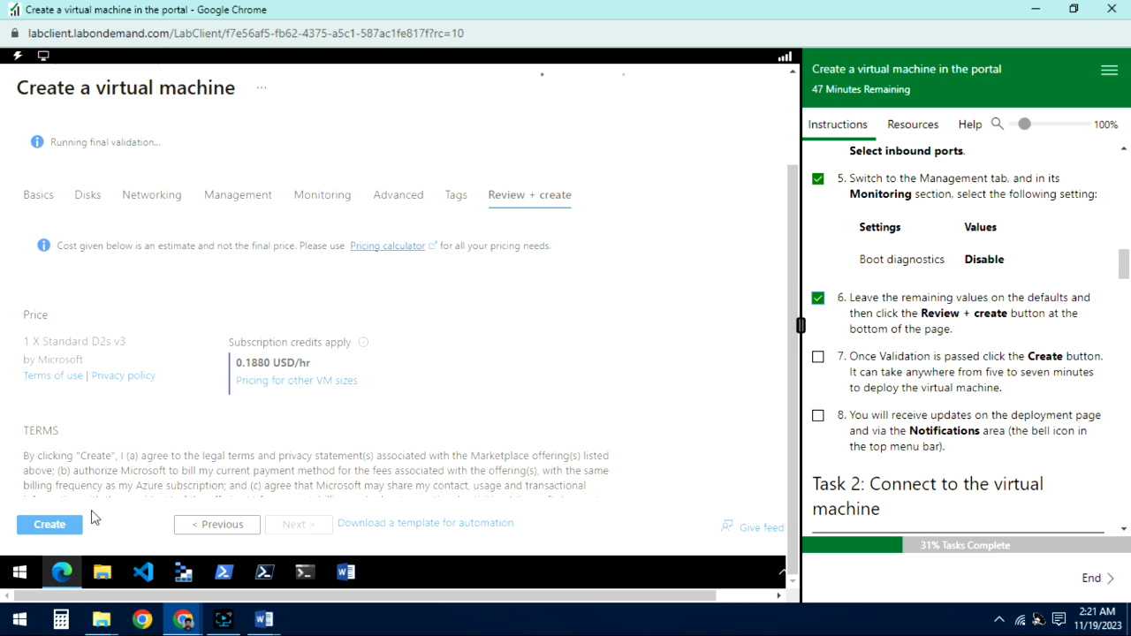
left_click(48, 525)
left_click(817, 358)
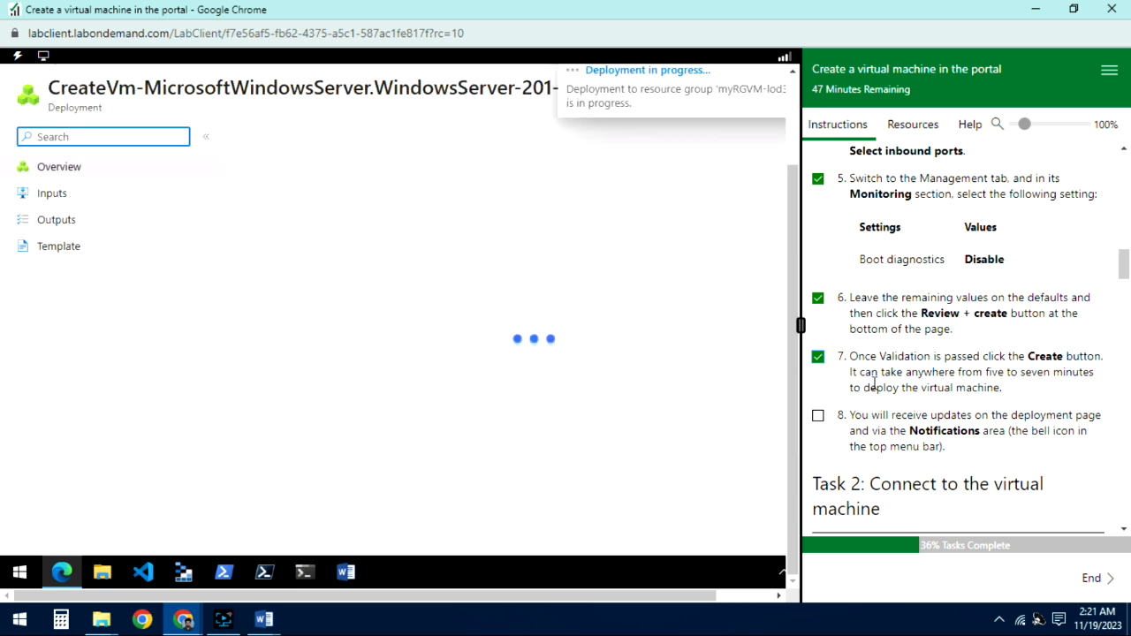
- Examine the deployment's resource statuses and operation details, and read ahead in the Task 2 instructions
scroll(844, 382, "down", 1)
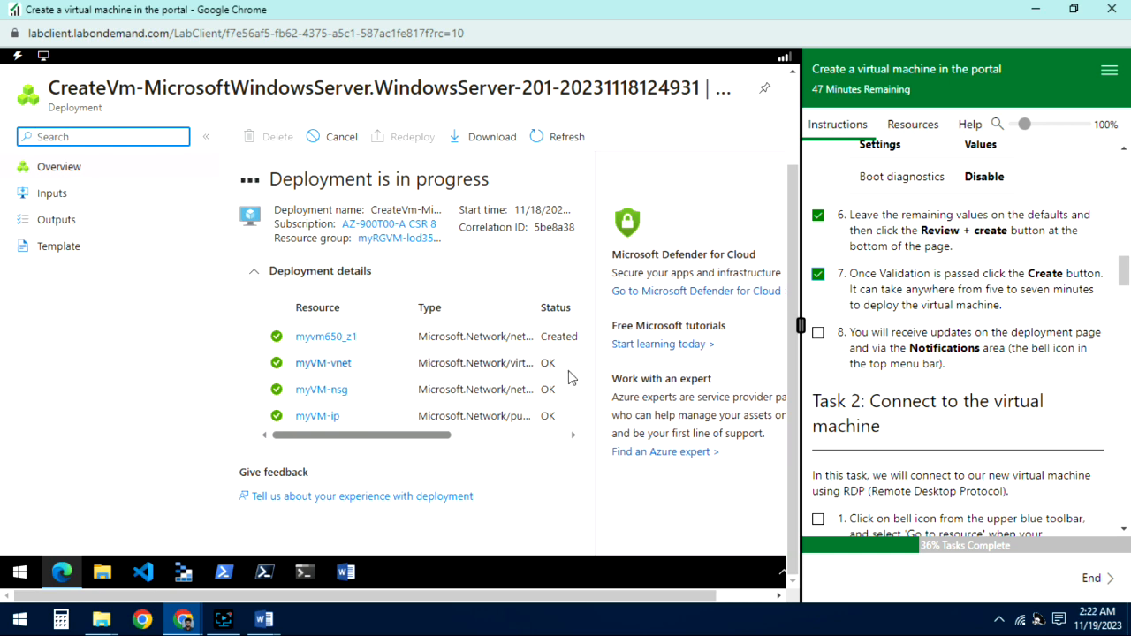
left_click(496, 439)
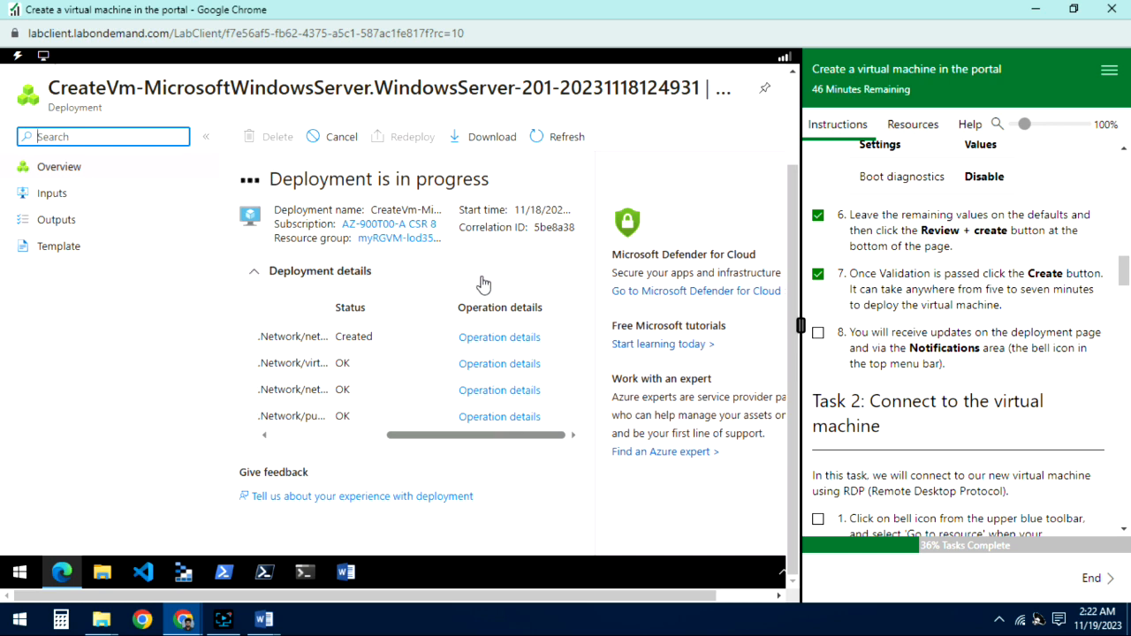
left_click_drag(462, 437, 295, 458)
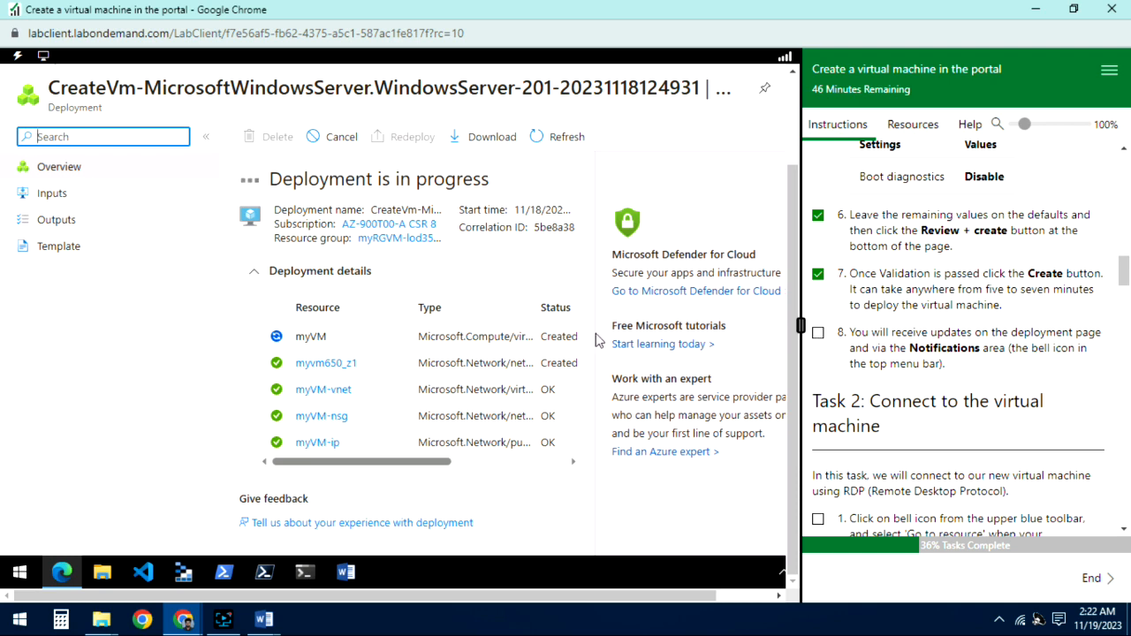
scroll(883, 395, "down", 10)
scroll(884, 395, "up", 5)
scroll(884, 395, "up", 5)
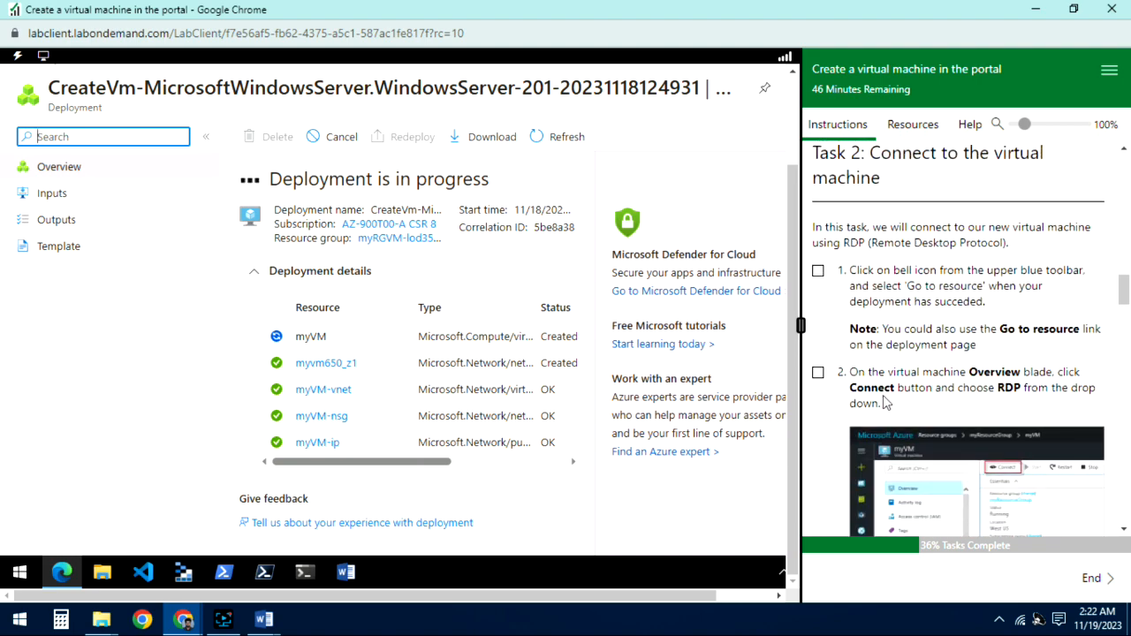
scroll(847, 379, "up", 3)
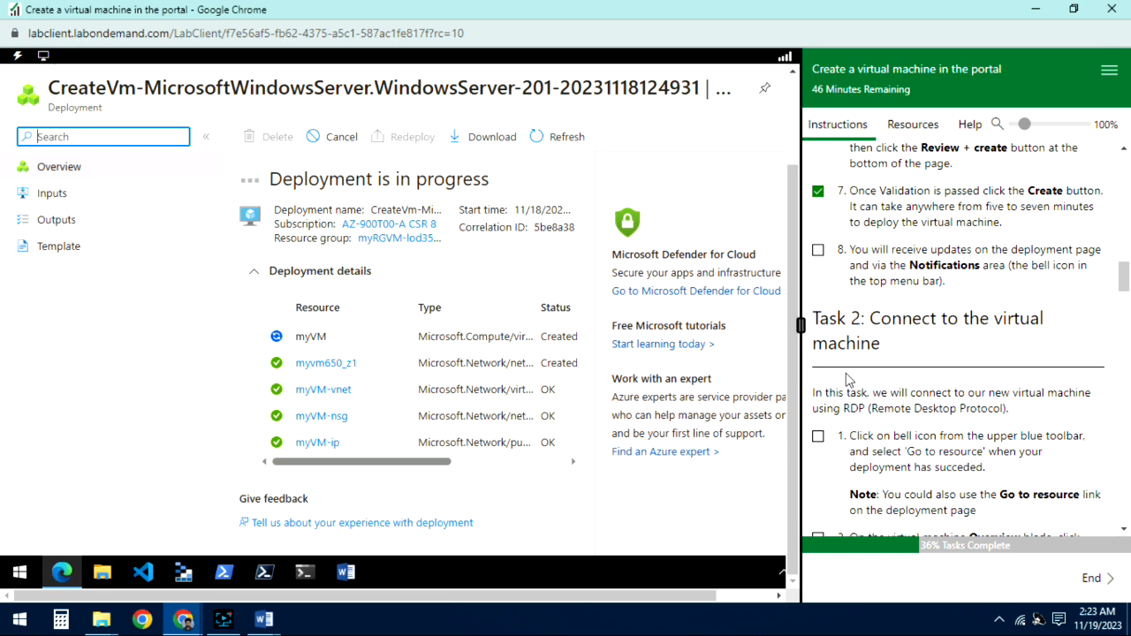
scroll(846, 379, "down", 4)
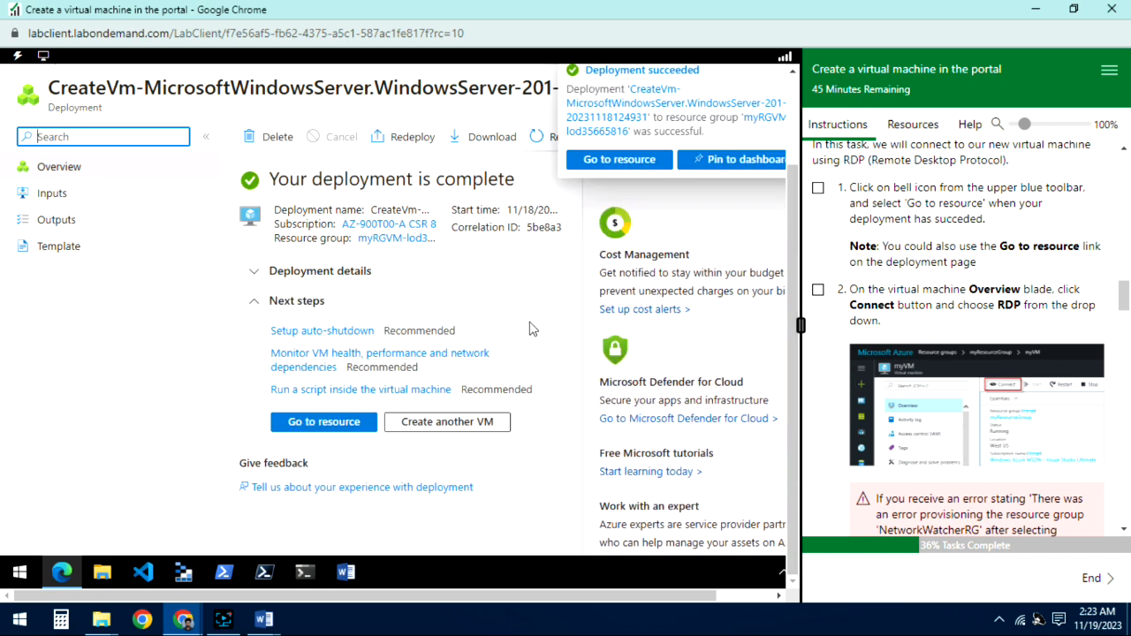
- Go to the deployed myVM resource and check off lab step 8
left_click(617, 161)
scroll(956, 347, "up", 4)
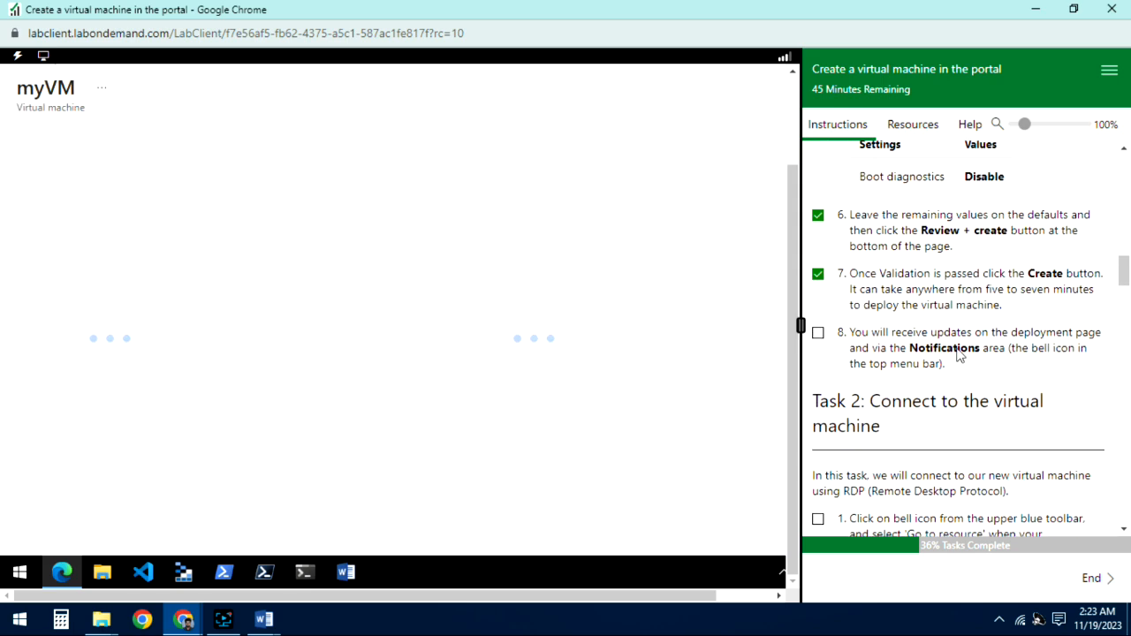
scroll(884, 353, "up", 2)
scroll(884, 353, "down", 3)
left_click(818, 251)
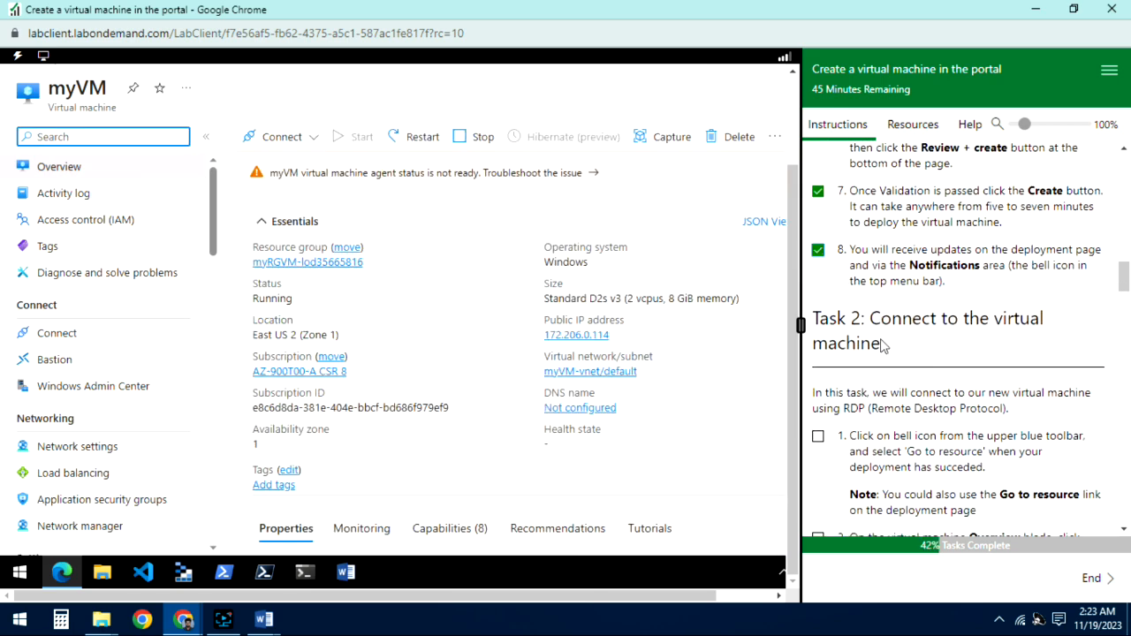
- Read the first Task 2 instructions and examine the essentials and full property list on myVM's overview
scroll(881, 345, "down", 2)
scroll(919, 257, "down", 2)
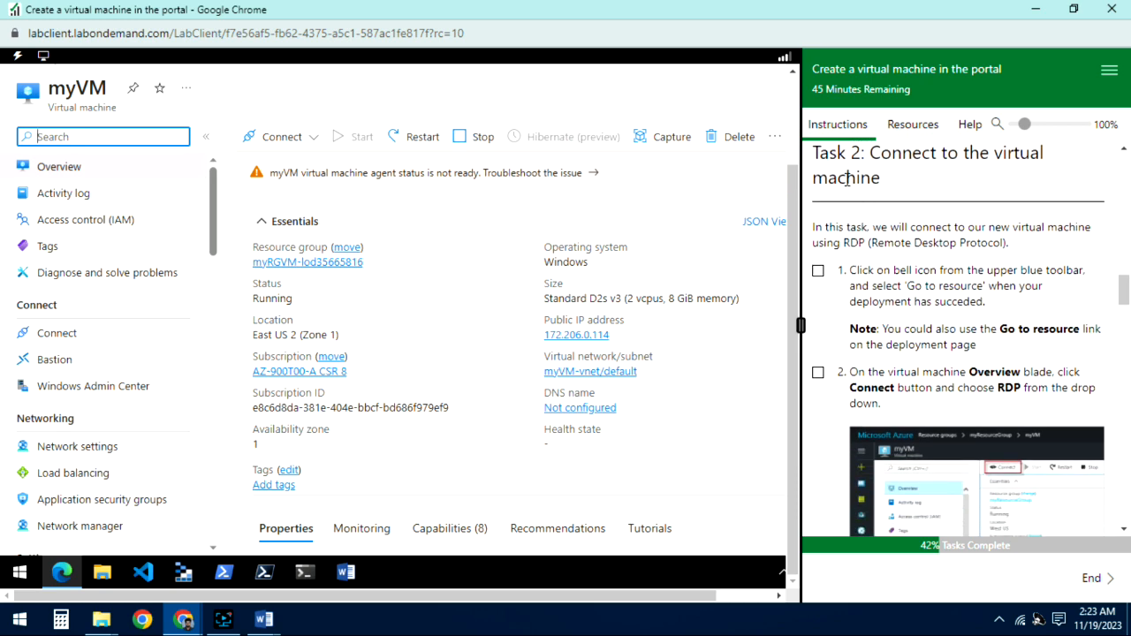
scroll(919, 248, "up", 2)
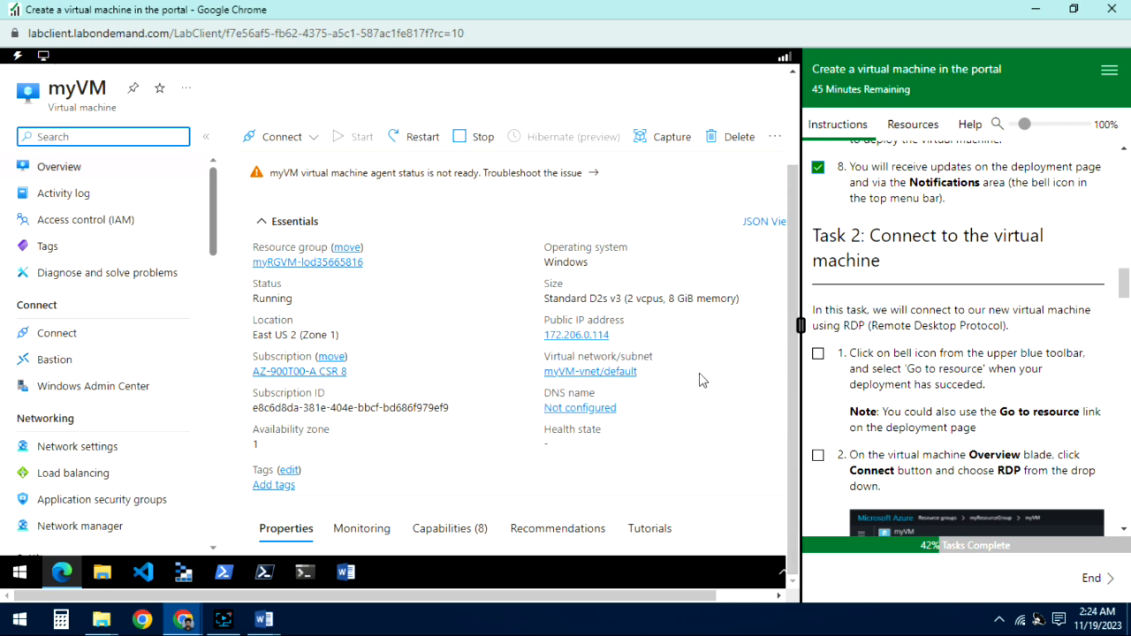
scroll(699, 380, "down", 5)
scroll(699, 380, "down", 3)
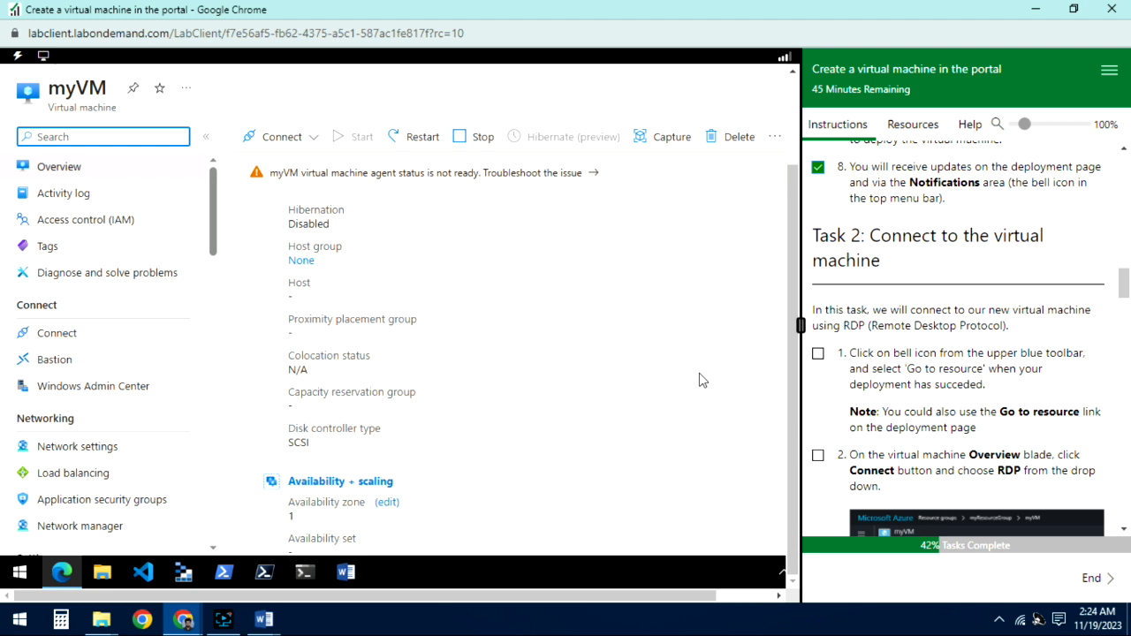
scroll(699, 380, "up", 5)
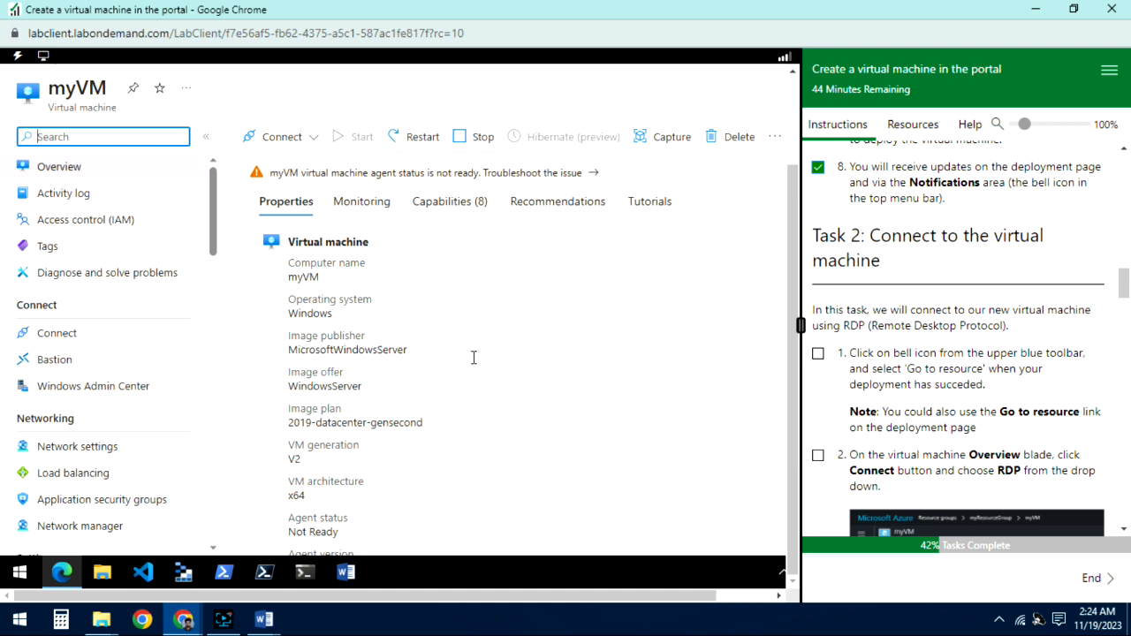
scroll(396, 358, "down", 2)
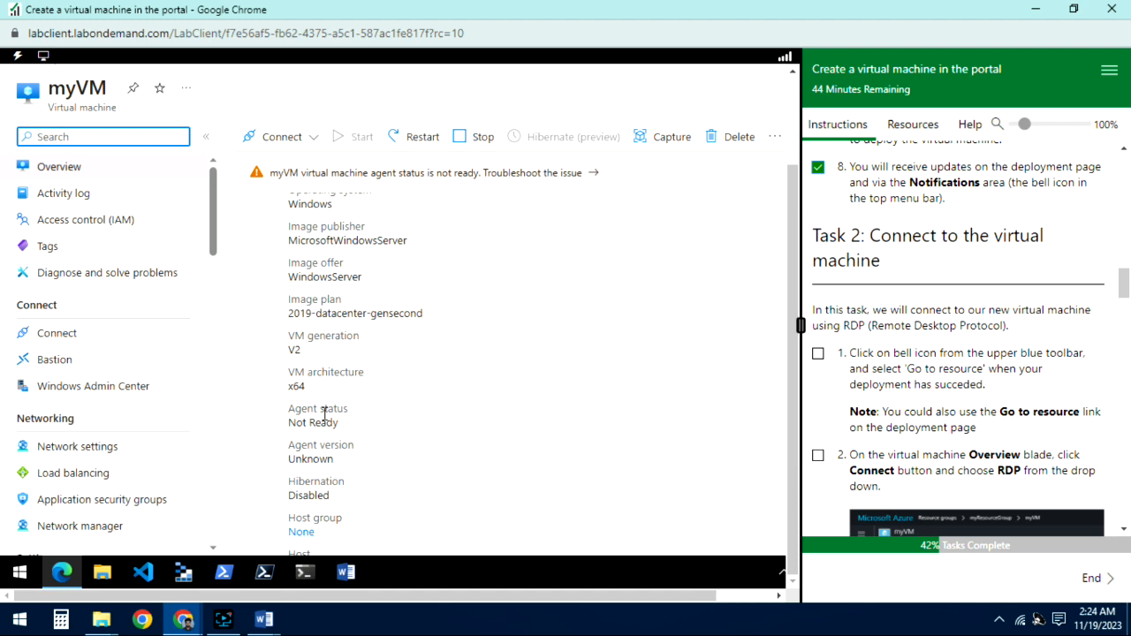
scroll(324, 415, "down", 2)
scroll(372, 482, "down", 6)
scroll(372, 489, "down", 5)
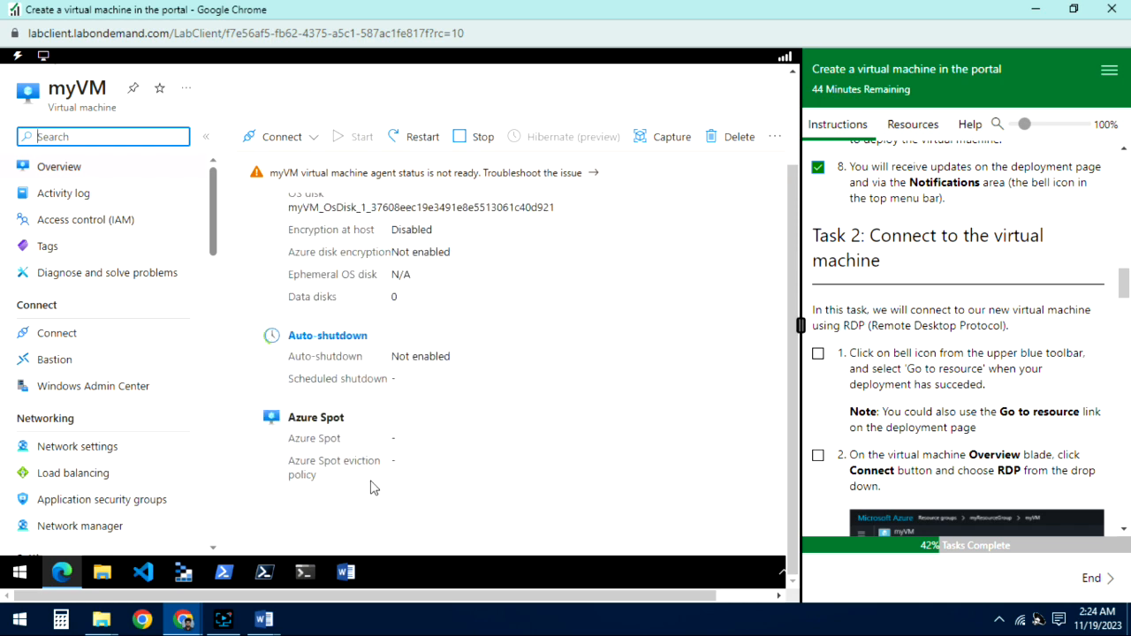
scroll(498, 405, "up", 8)
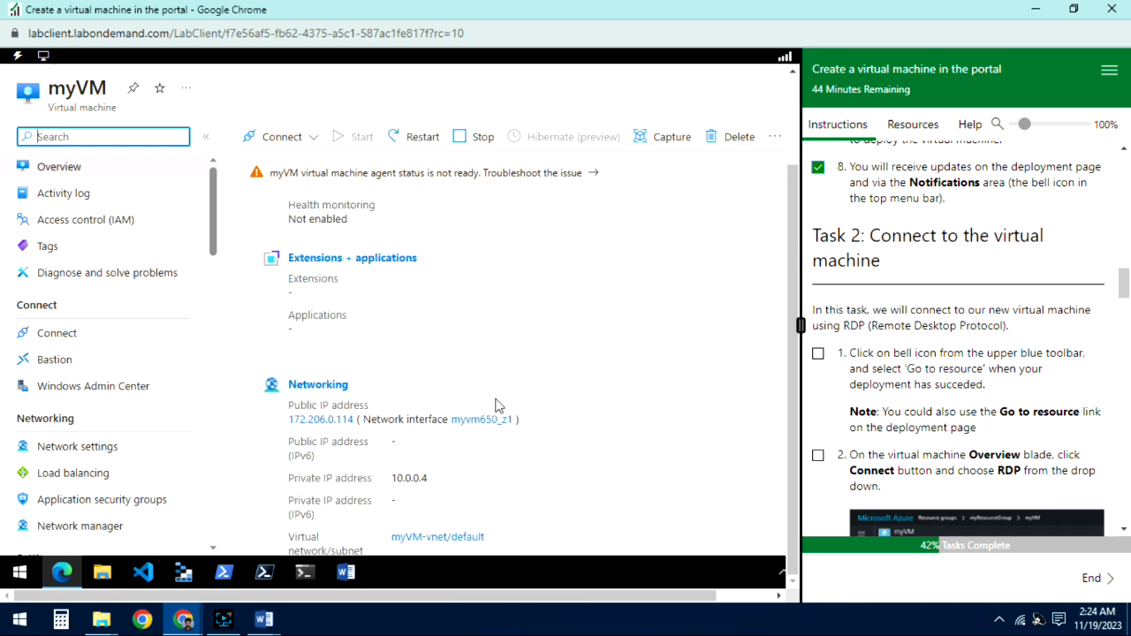
scroll(498, 404, "up", 6)
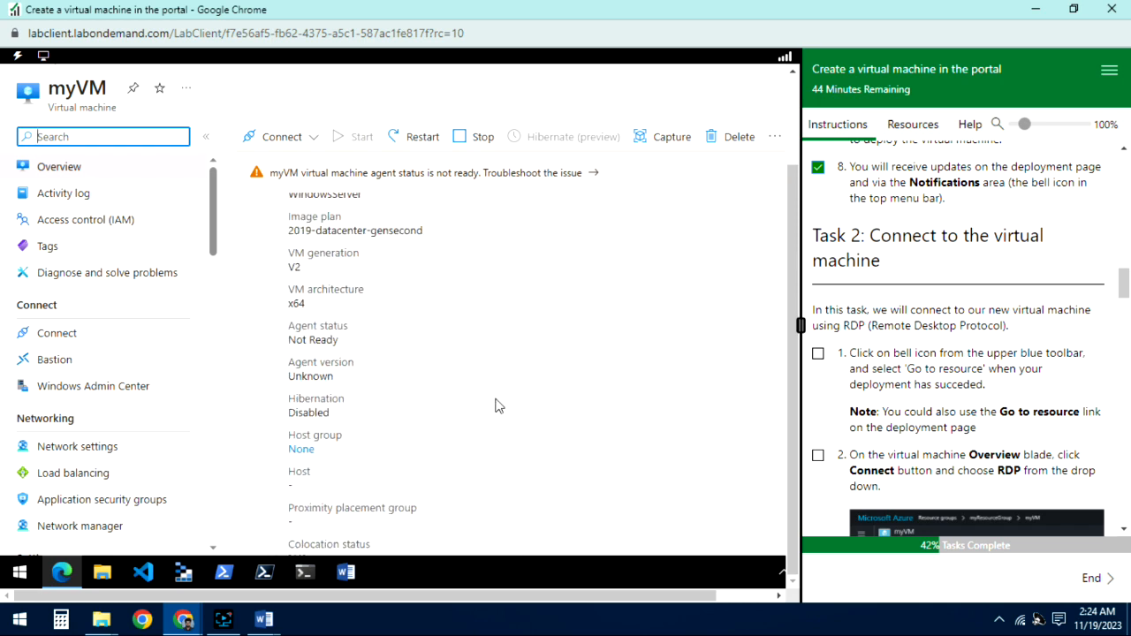
scroll(508, 390, "up", 10)
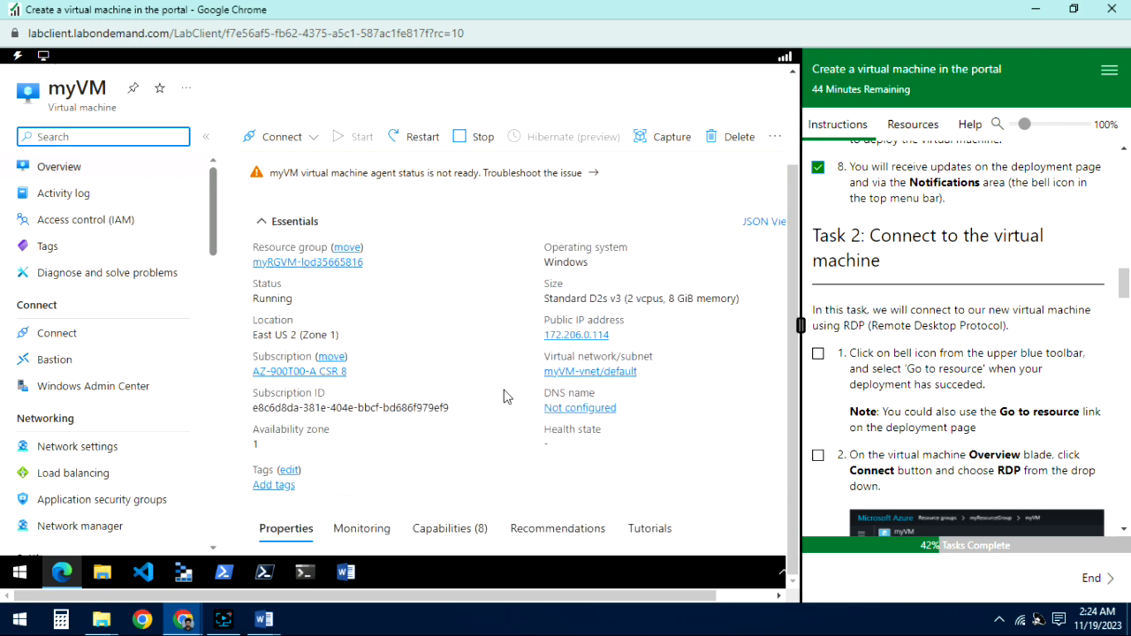
- Open the Connect page for myVM and check off step 1 of Task 2
left_click(281, 139)
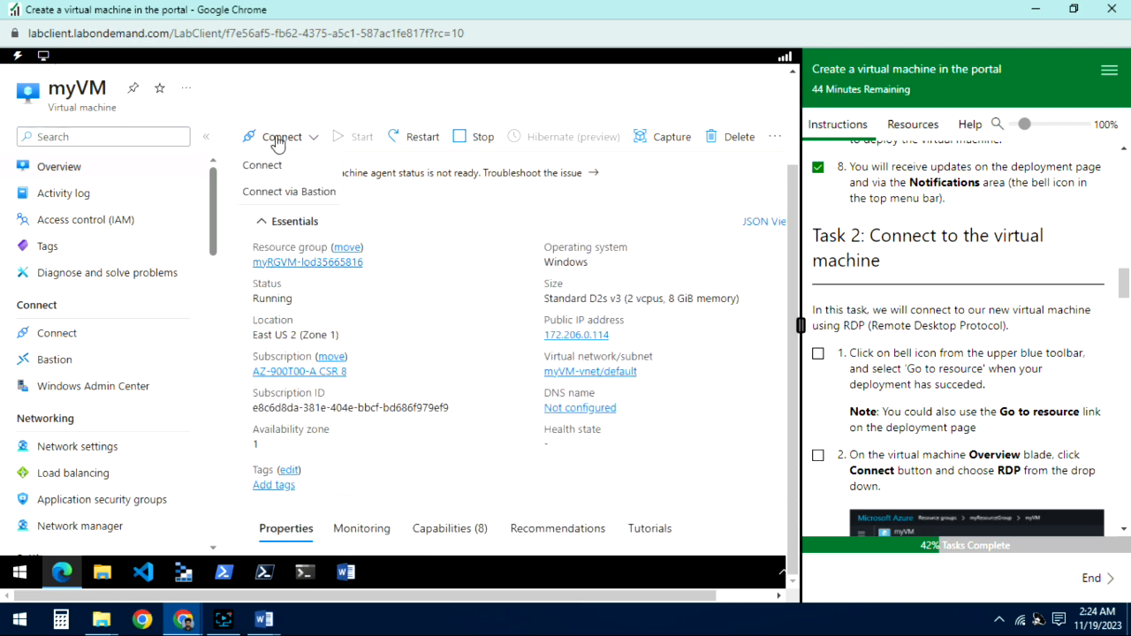
left_click(274, 165)
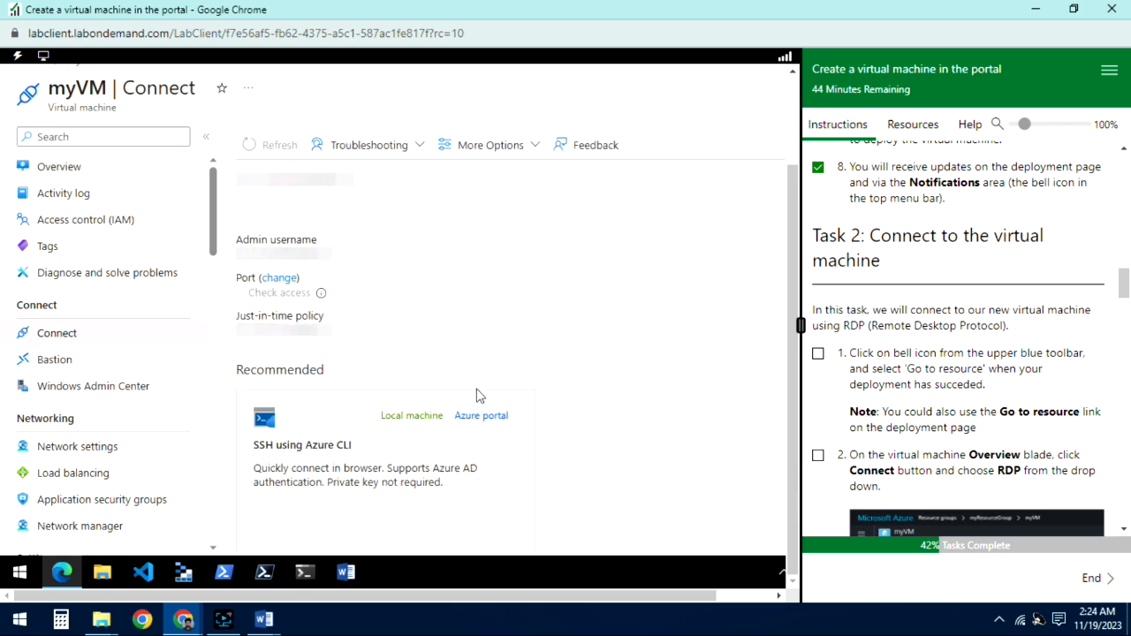
scroll(524, 412, "down", 1)
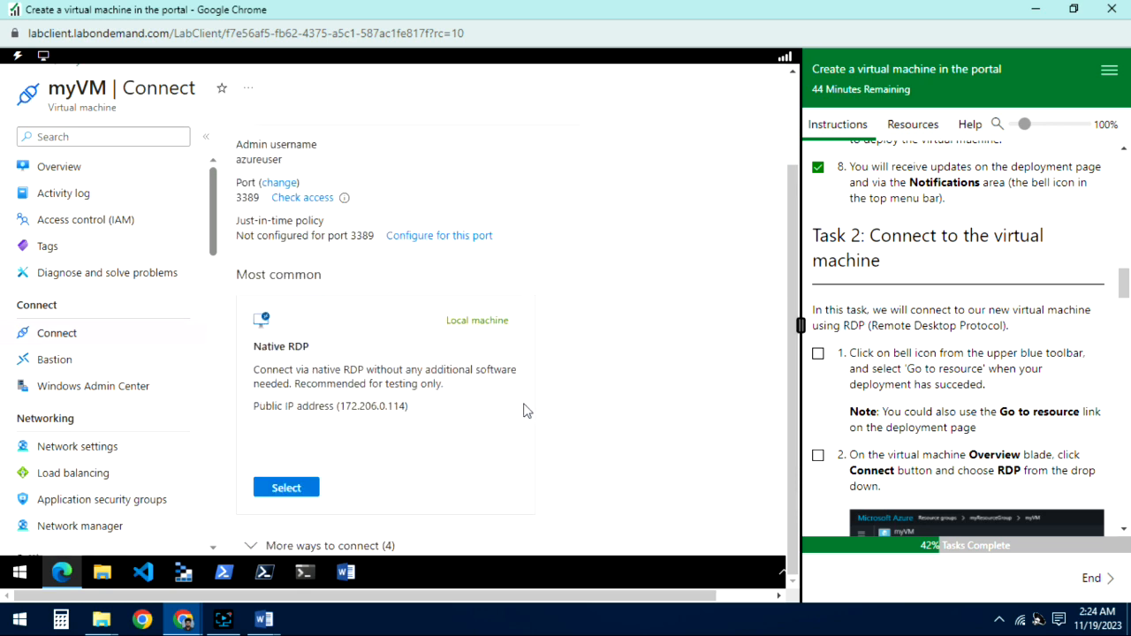
scroll(524, 412, "up", 1)
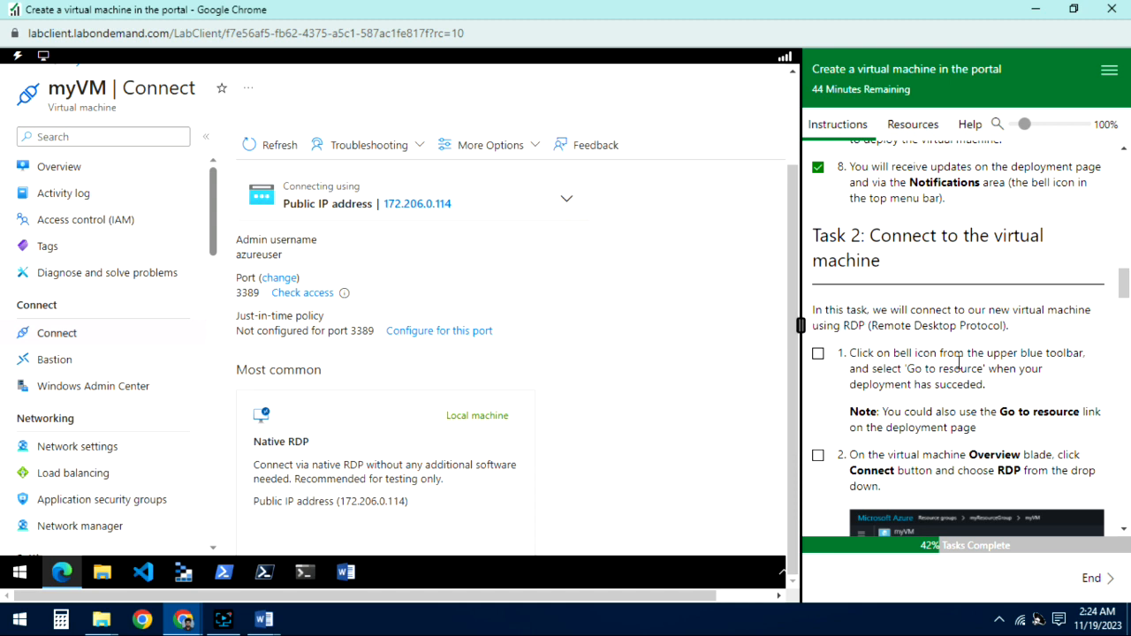
scroll(959, 365, "down", 1)
left_click(817, 273)
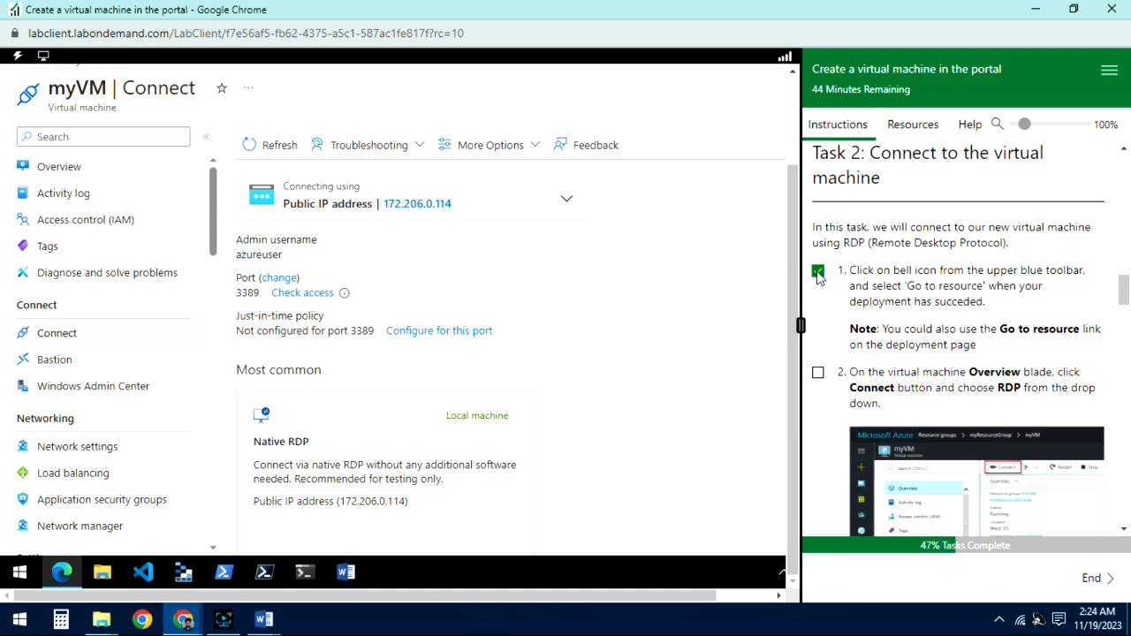
- Select Native RDP as the connection method for myVM, following step 2 of Task 2
scroll(979, 323, "down", 1)
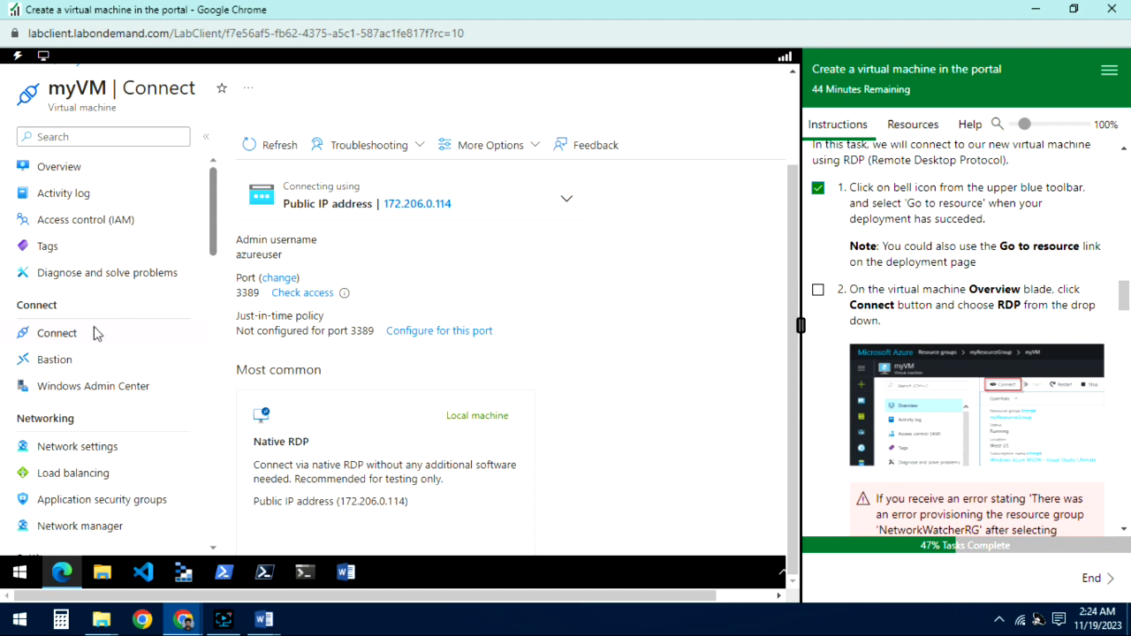
scroll(523, 308, "down", 1)
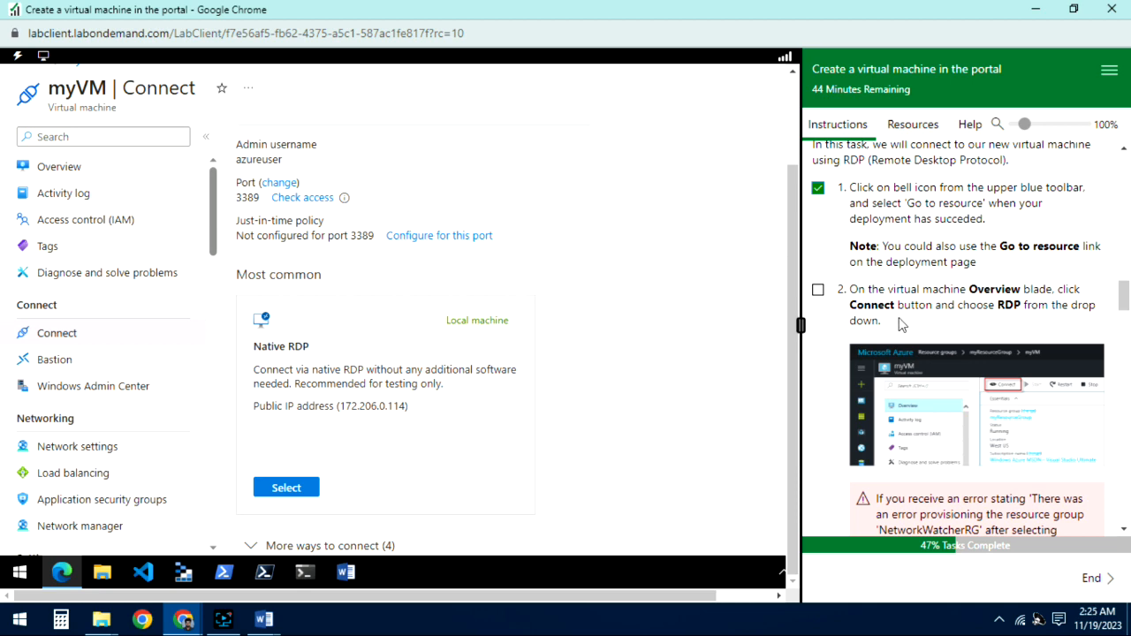
scroll(901, 325, "up", 3)
scroll(901, 325, "down", 4)
left_click(301, 489)
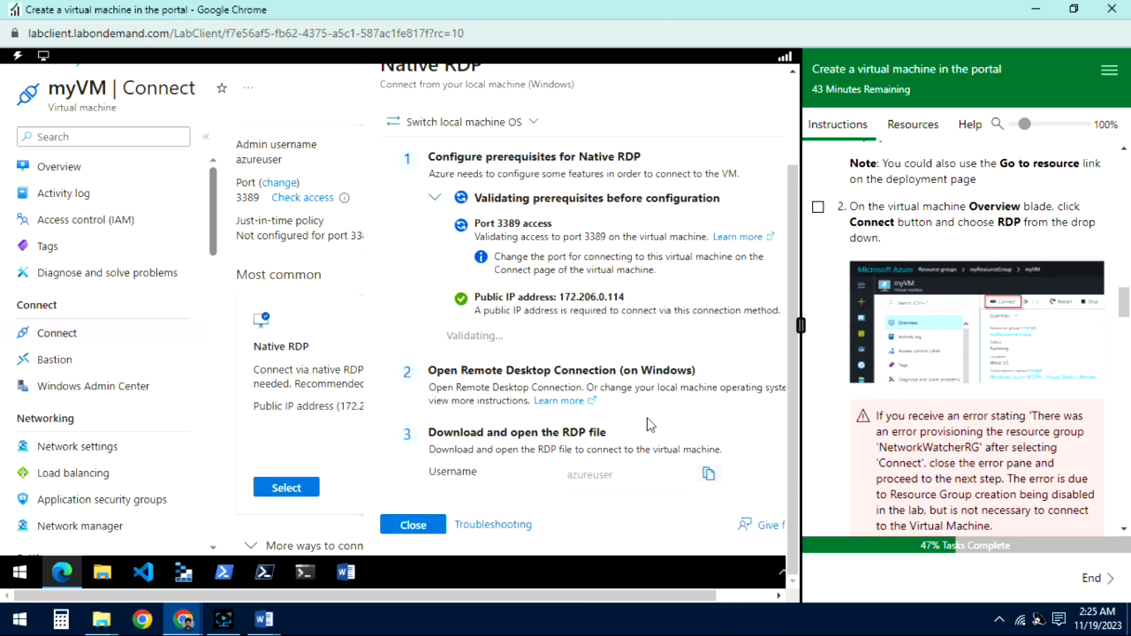
- Download the RDP file for myVM with the default options and keep the downloaded myVM.rdp file
scroll(623, 406, "down", 1)
scroll(623, 405, "up", 1)
scroll(619, 402, "down", 1)
scroll(610, 396, "up", 1)
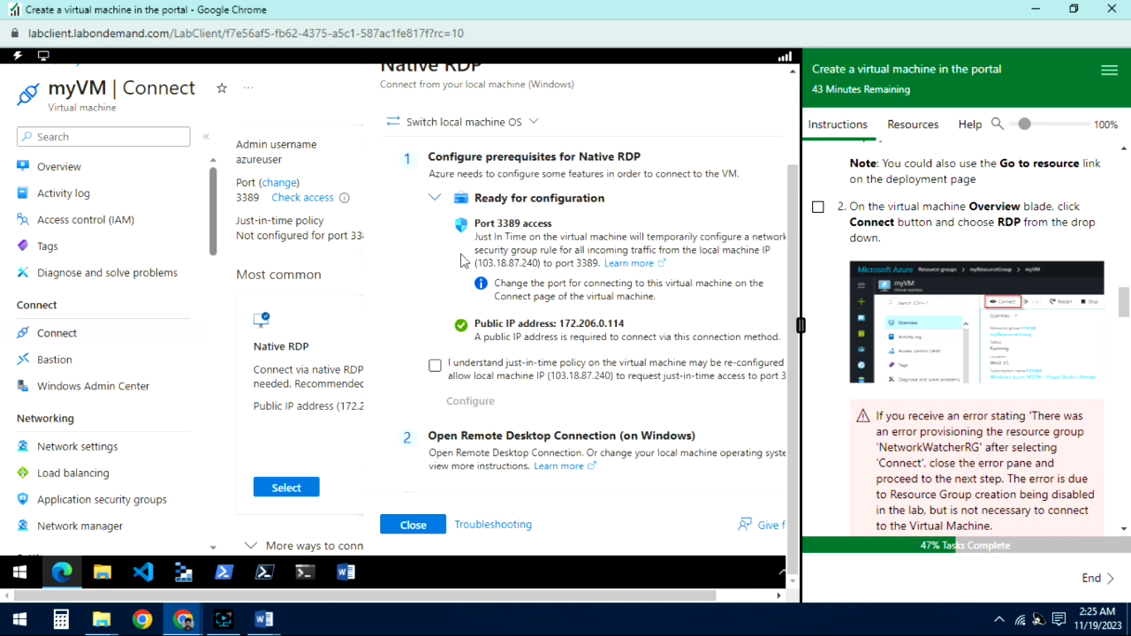
scroll(469, 265, "down", 2)
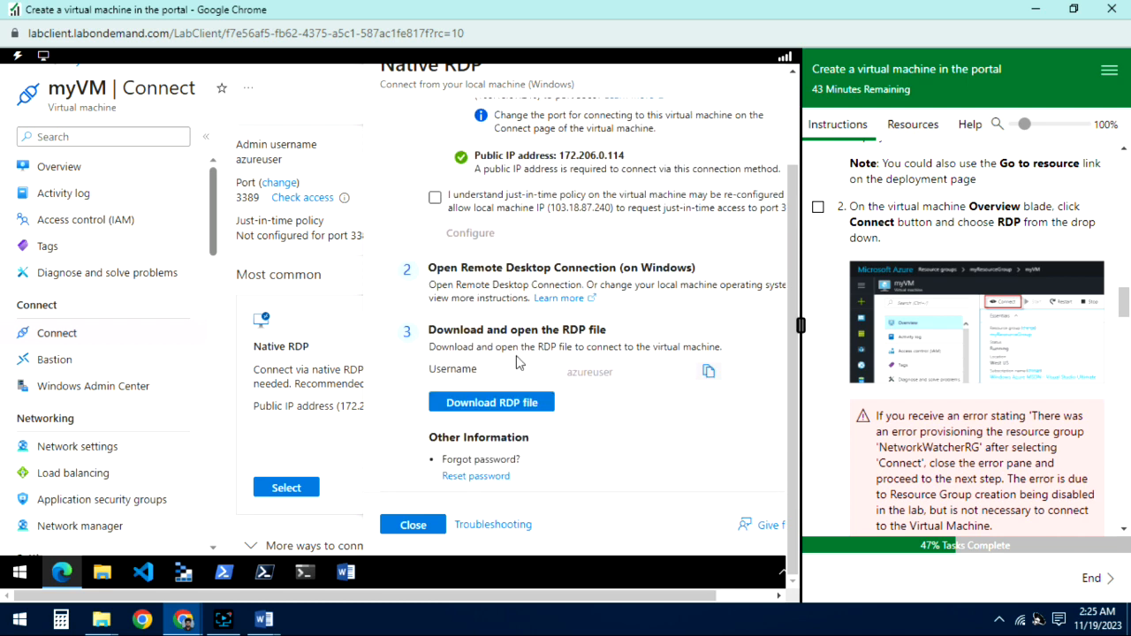
left_click(493, 403)
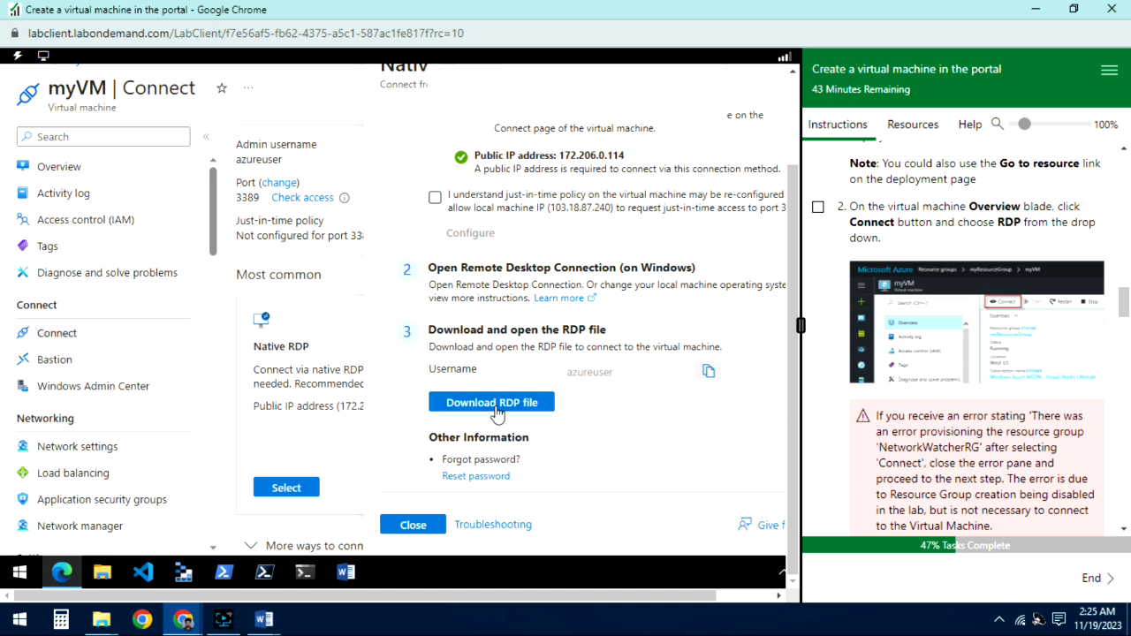
scroll(639, 270, "up", 1)
scroll(639, 270, "down", 1)
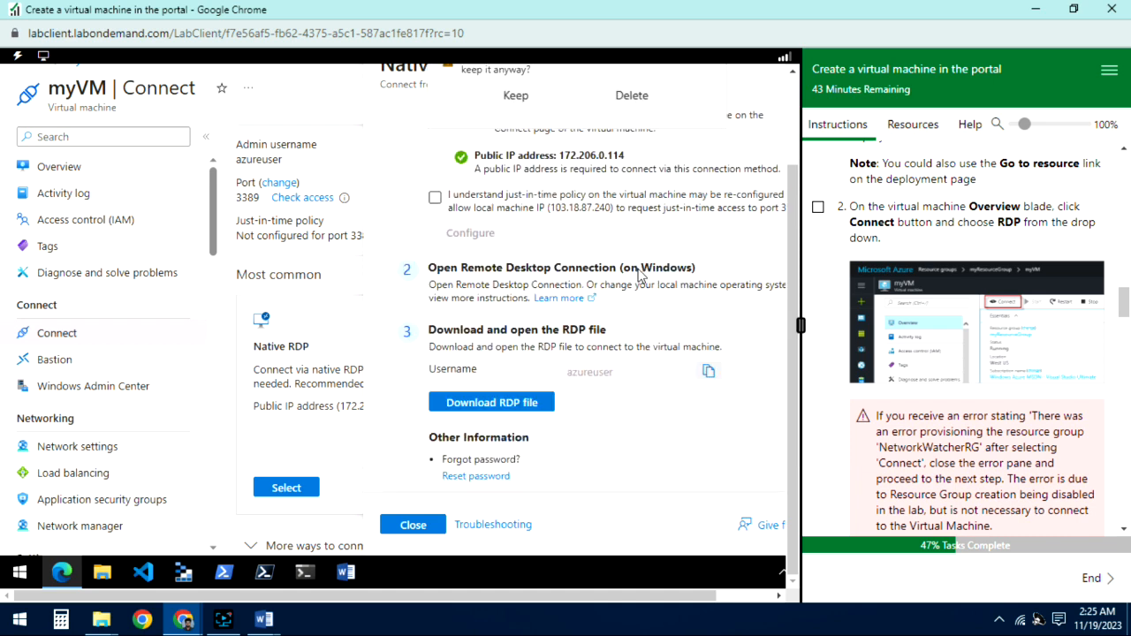
scroll(570, 343, "up", 2)
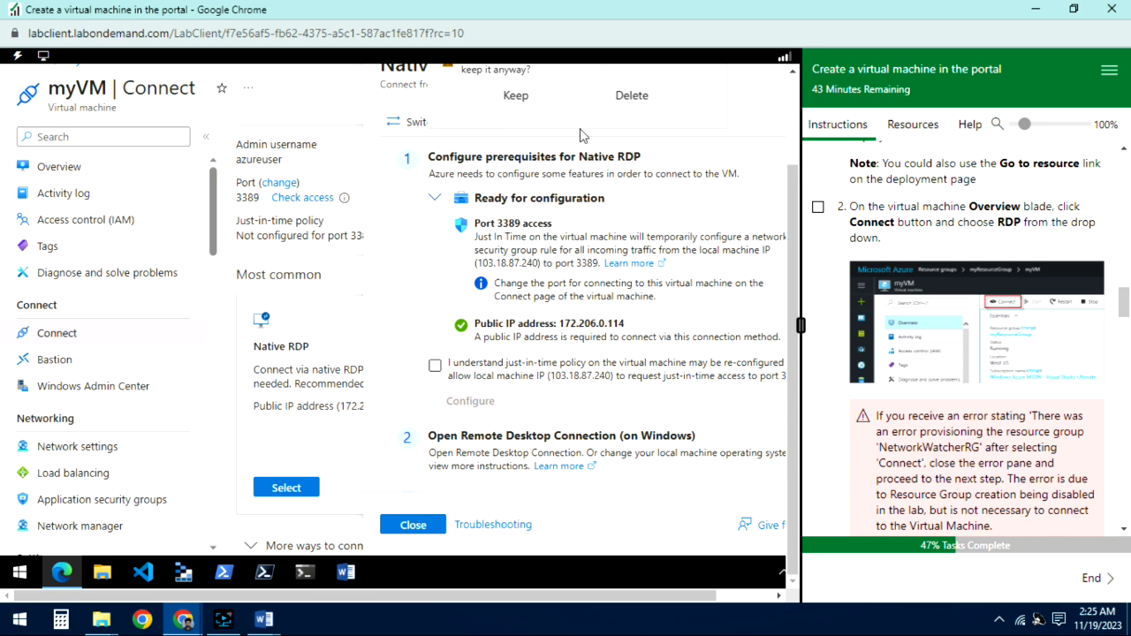
scroll(793, 152, "up", 2)
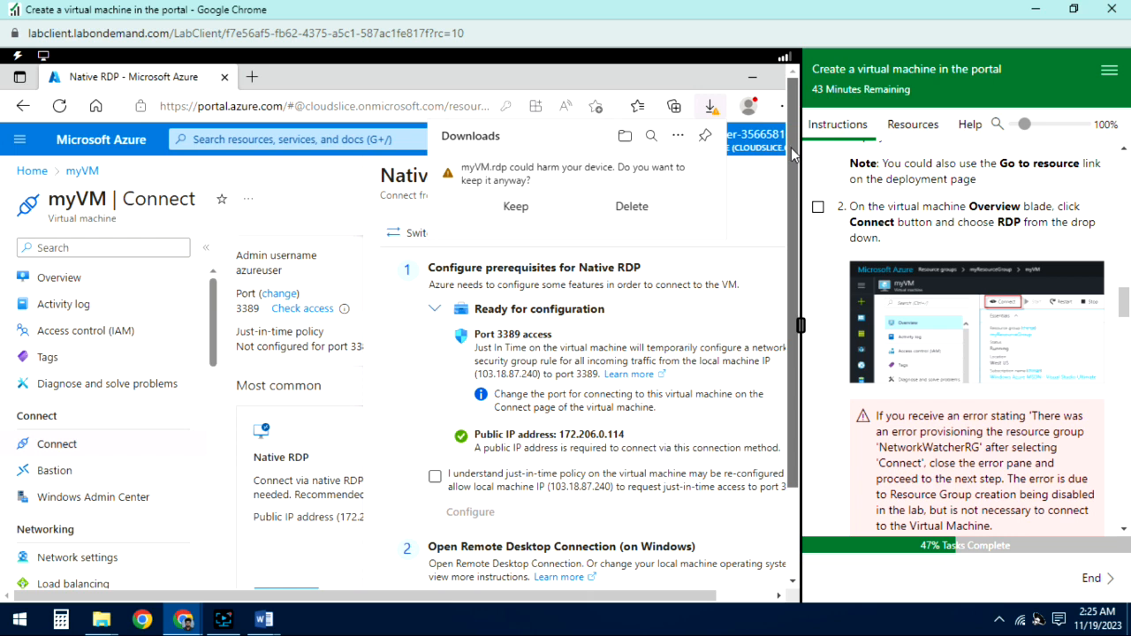
left_click(529, 217)
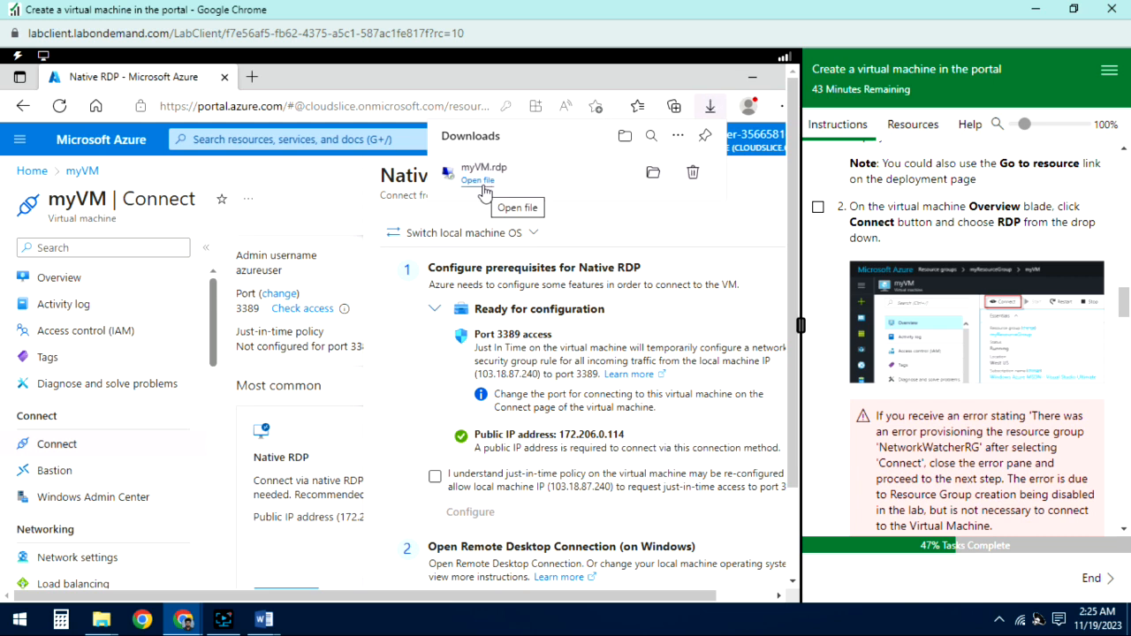
- Open the downloaded myVM.rdp file and connect to the remote computer despite the unknown publisher
left_click(478, 181)
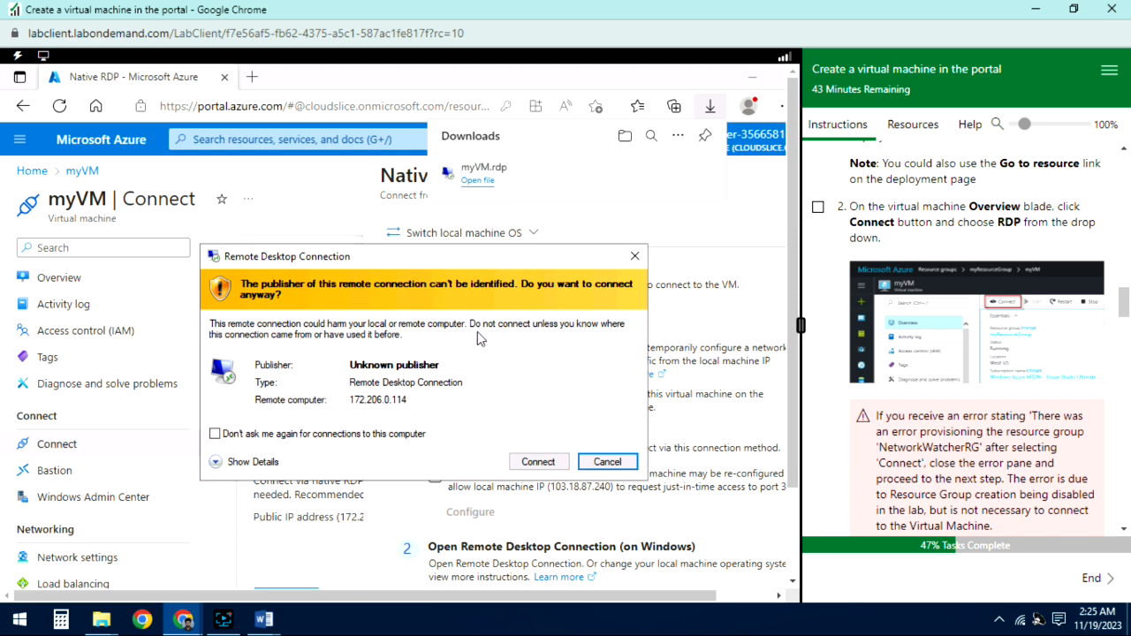
left_click_drag(387, 261, 465, 255)
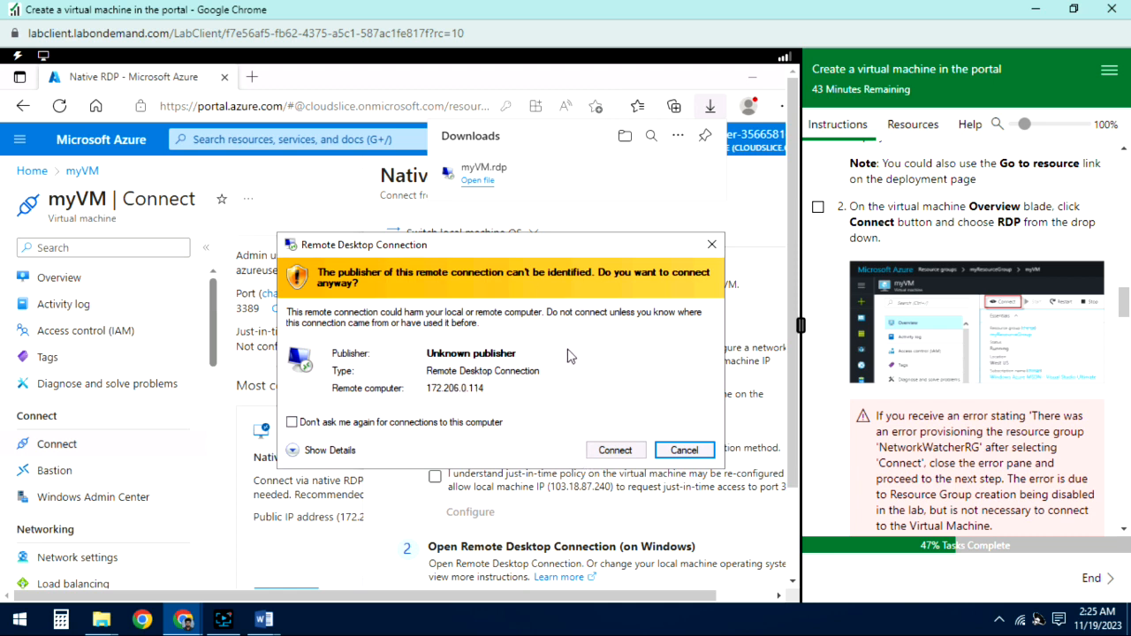
left_click(616, 454)
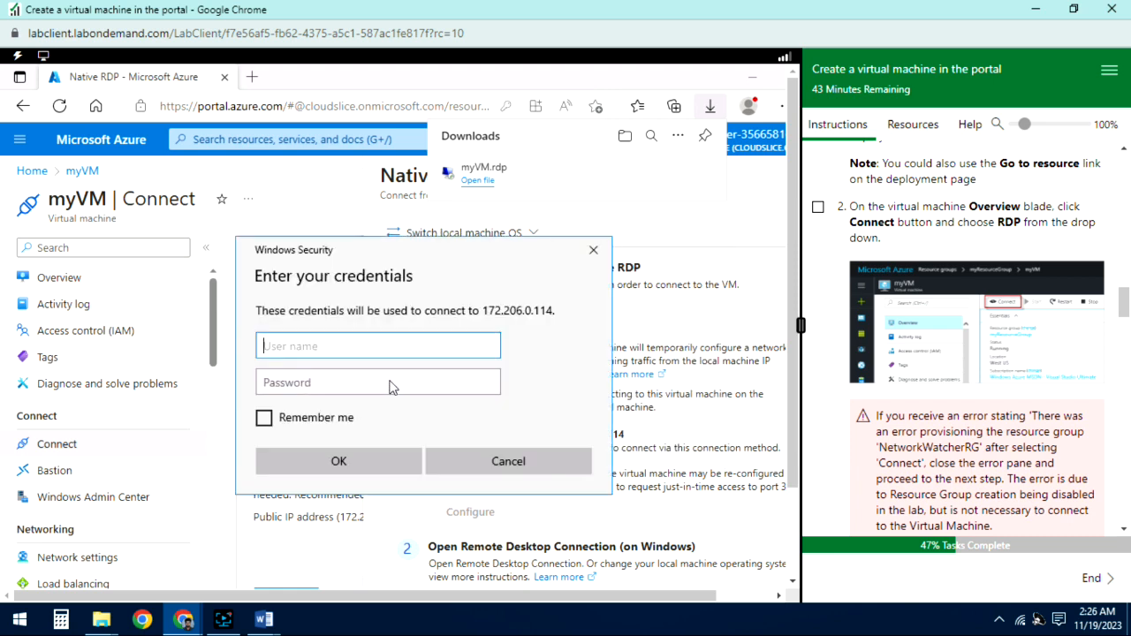
- Sign in to the remote virtual machine as azureuser with the administrator account password and proceed with the connection
scroll(996, 250, "up", 15)
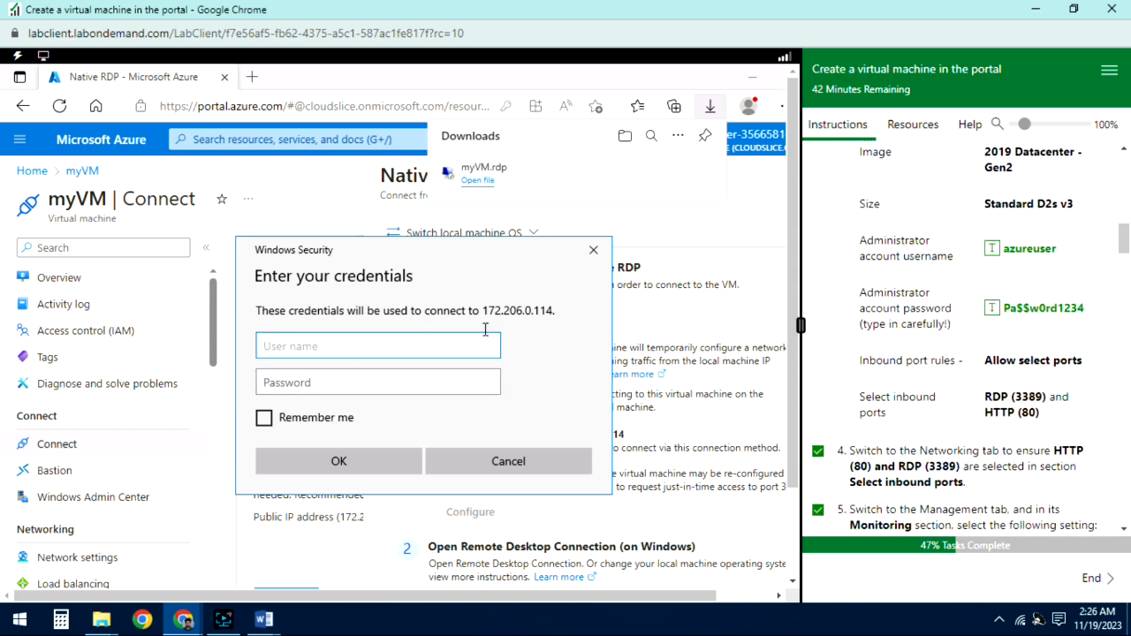
type("azureuser")
left_click(320, 386)
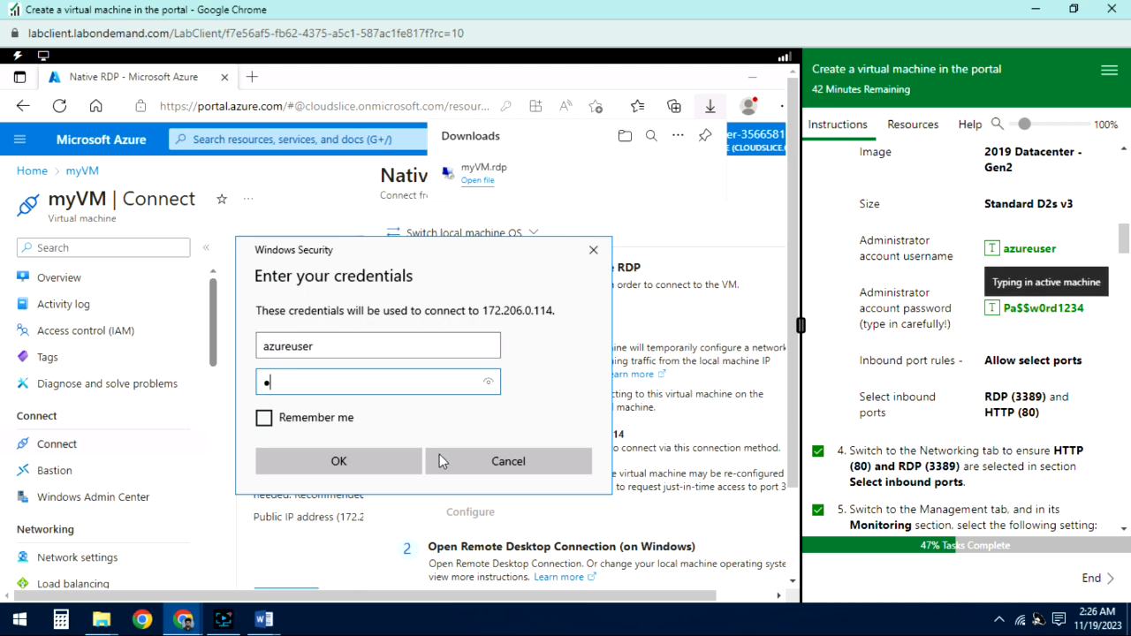
left_click(338, 463)
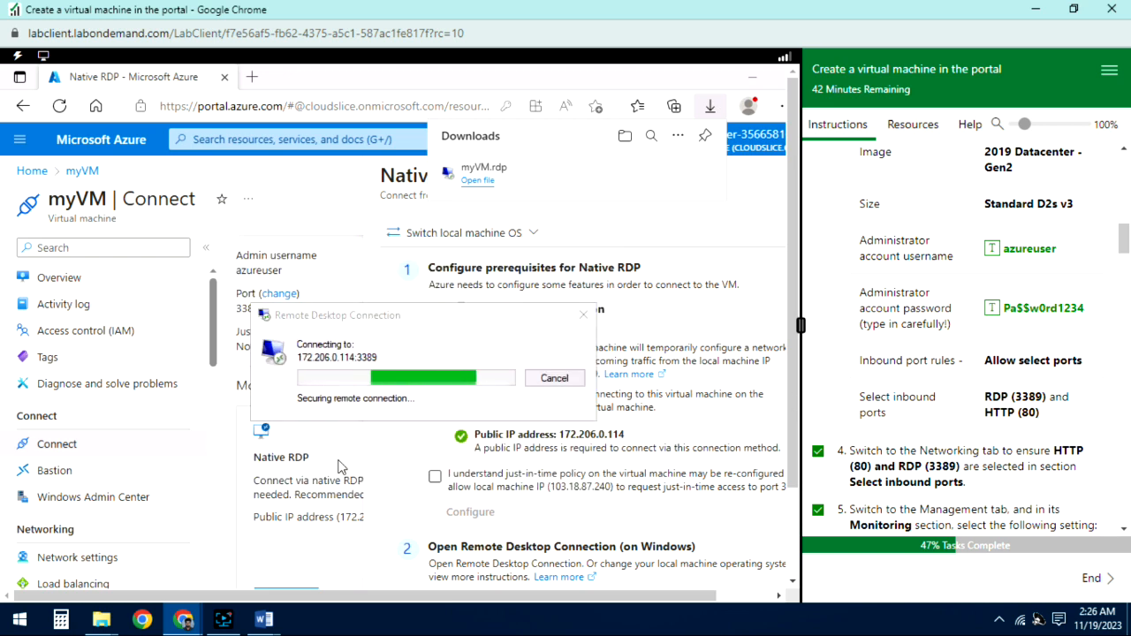
left_click(474, 506)
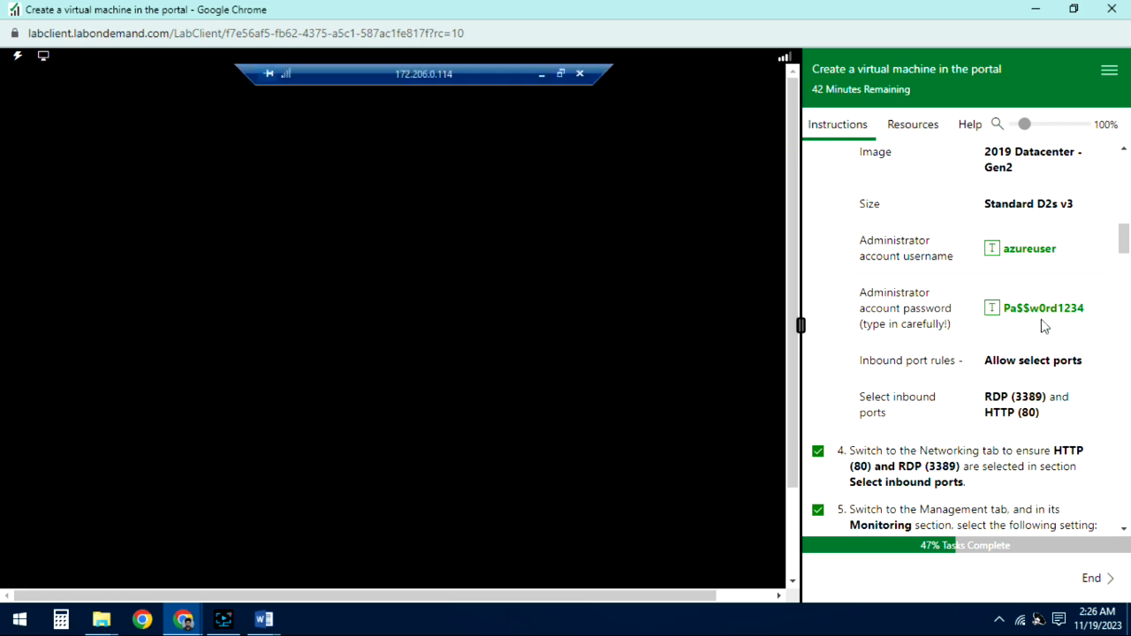
- Check off the remaining Task 2 steps in the lab instructions, from step 2 onward
scroll(1042, 322, "down", 4)
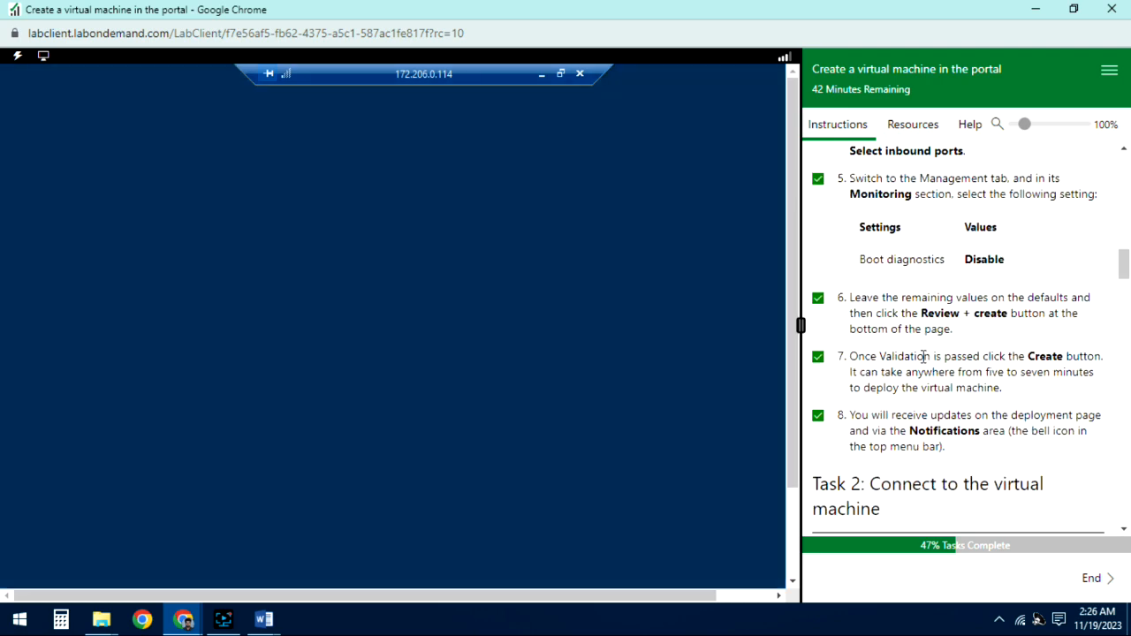
scroll(870, 365, "down", 3)
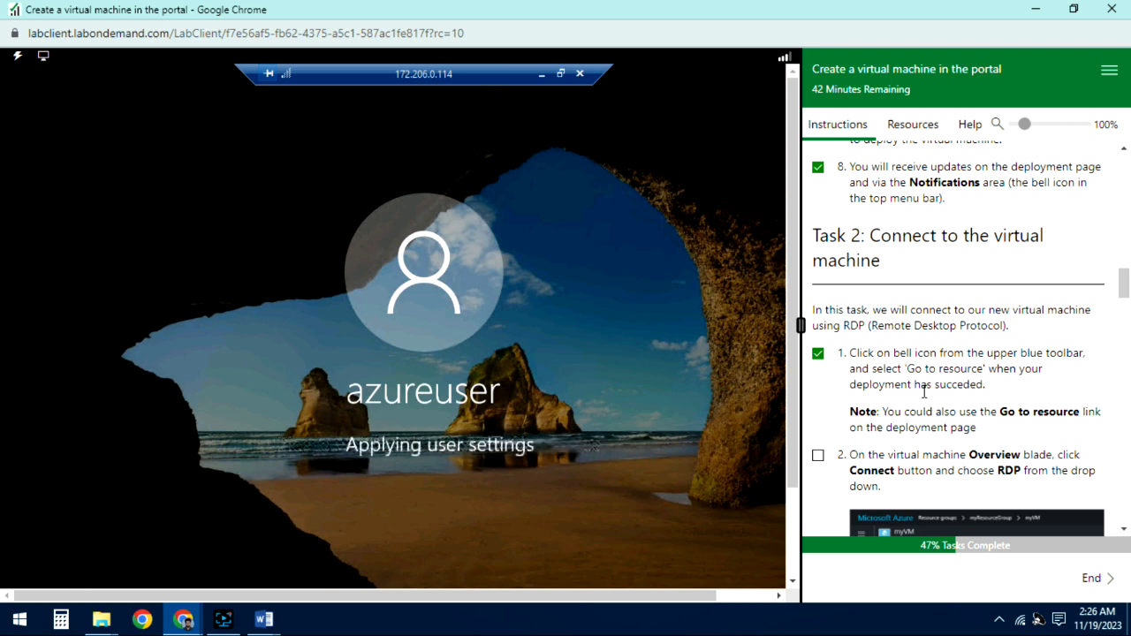
scroll(821, 392, "down", 2)
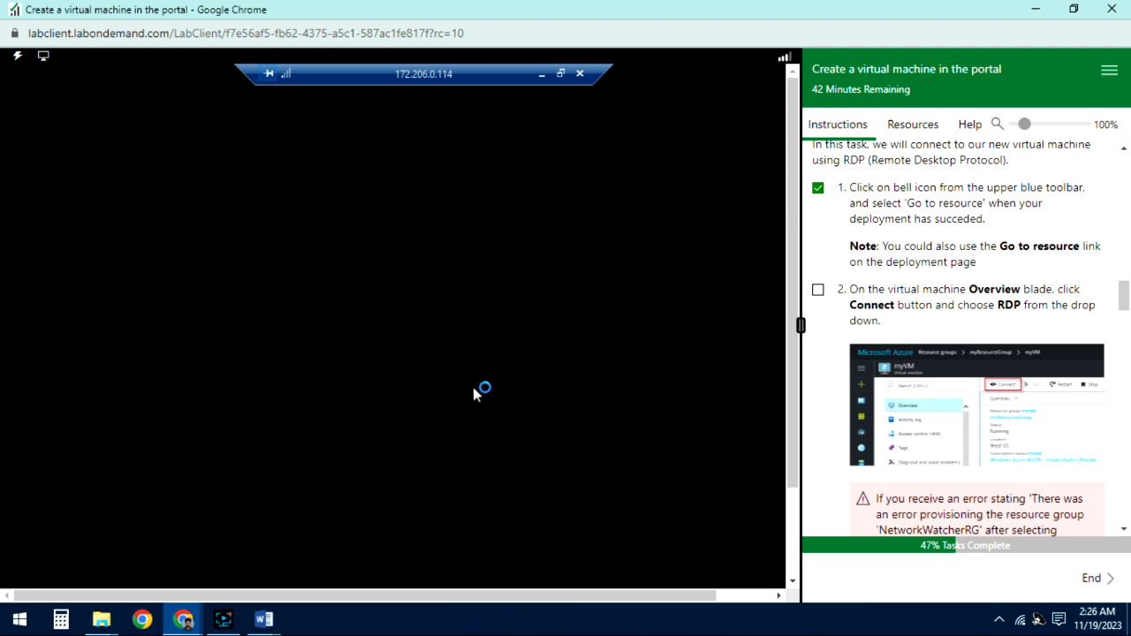
left_click(818, 290)
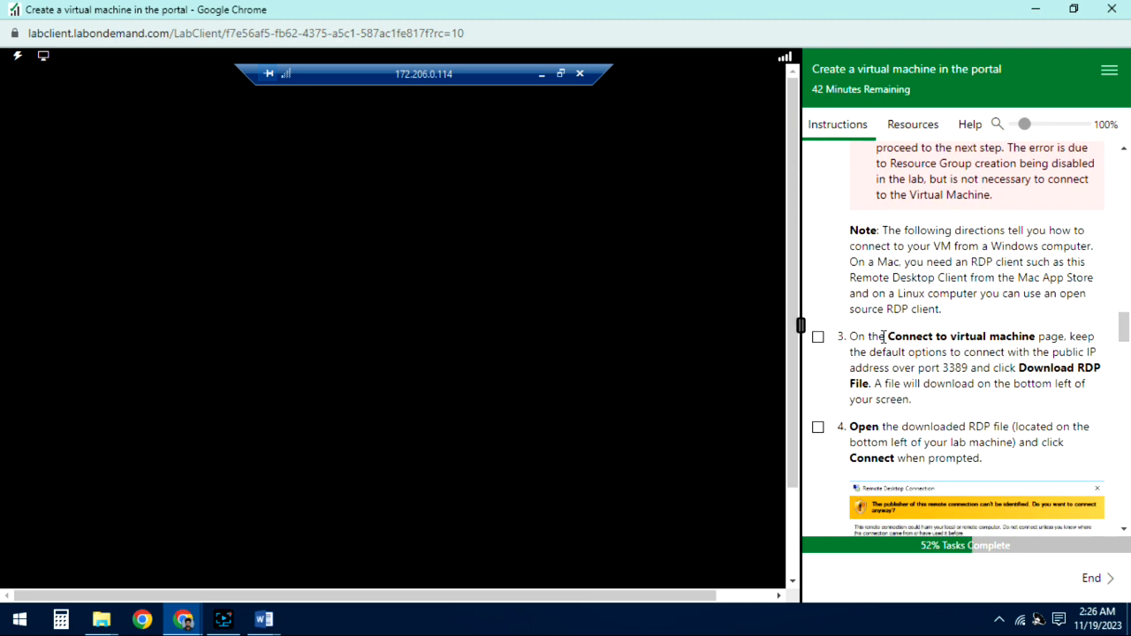
left_click(818, 339)
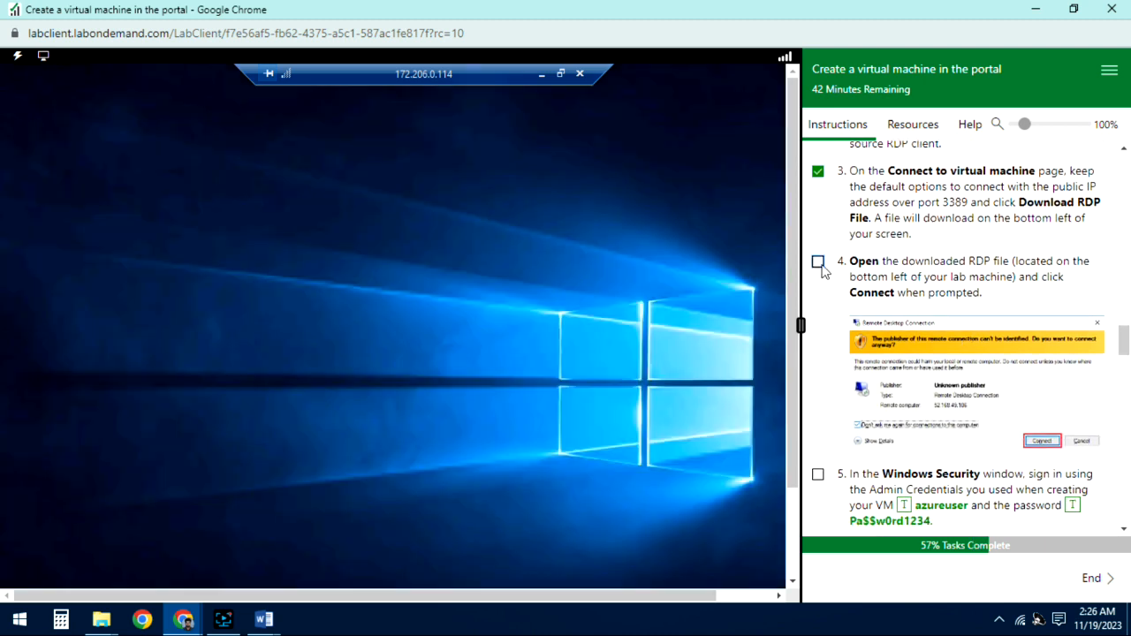
left_click(820, 265)
left_click(820, 309)
left_click(819, 217)
scroll(870, 416, "down", 1)
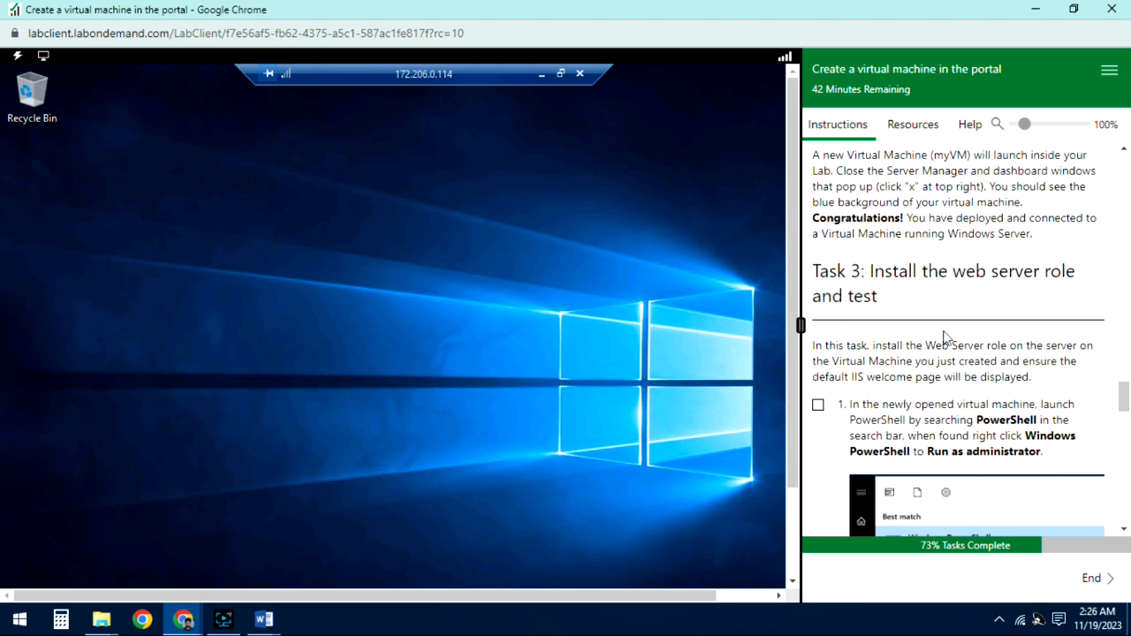
- Close the Windows Admin Center and Azure Arc message in the virtual machine and minimize Server Manager
scroll(944, 336, "down", 2)
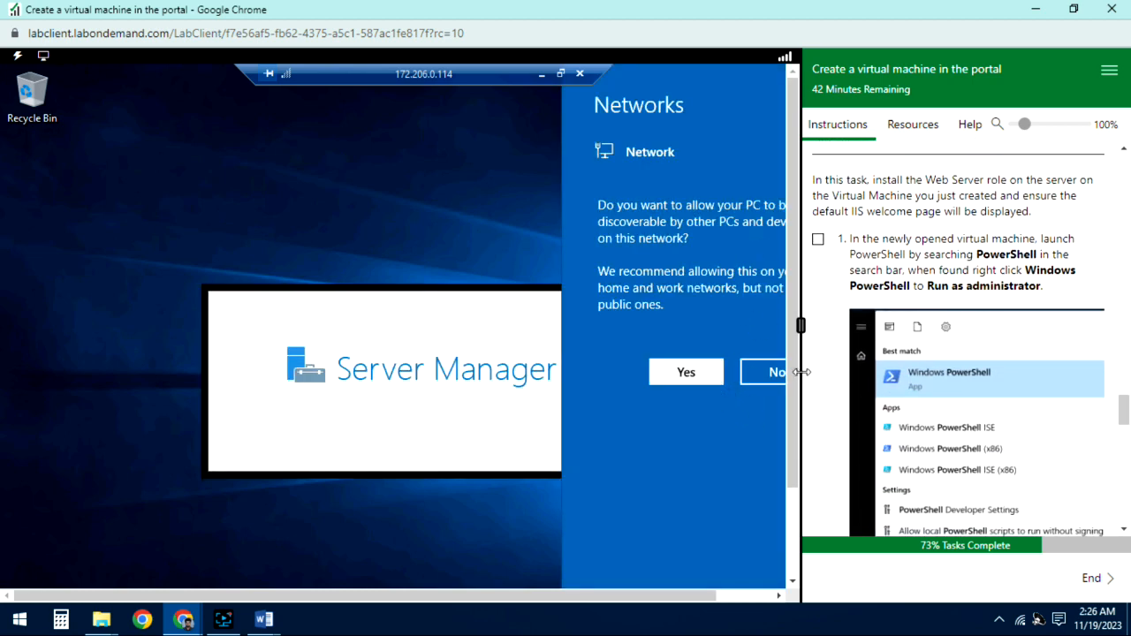
scroll(981, 367, "down", 1)
scroll(884, 371, "up", 2)
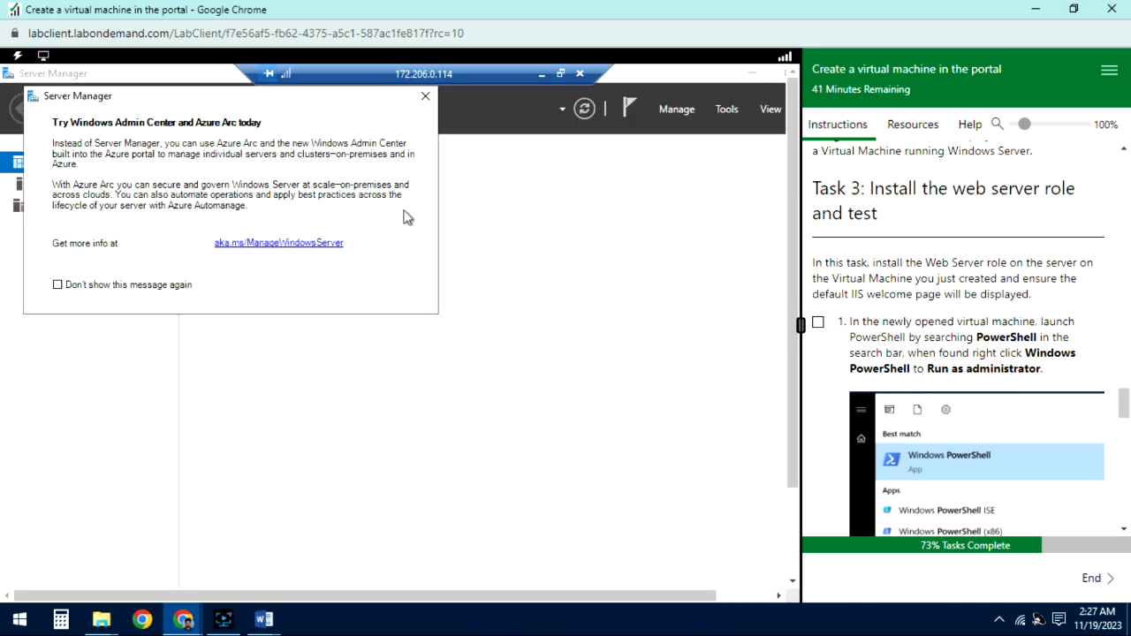
left_click(425, 97)
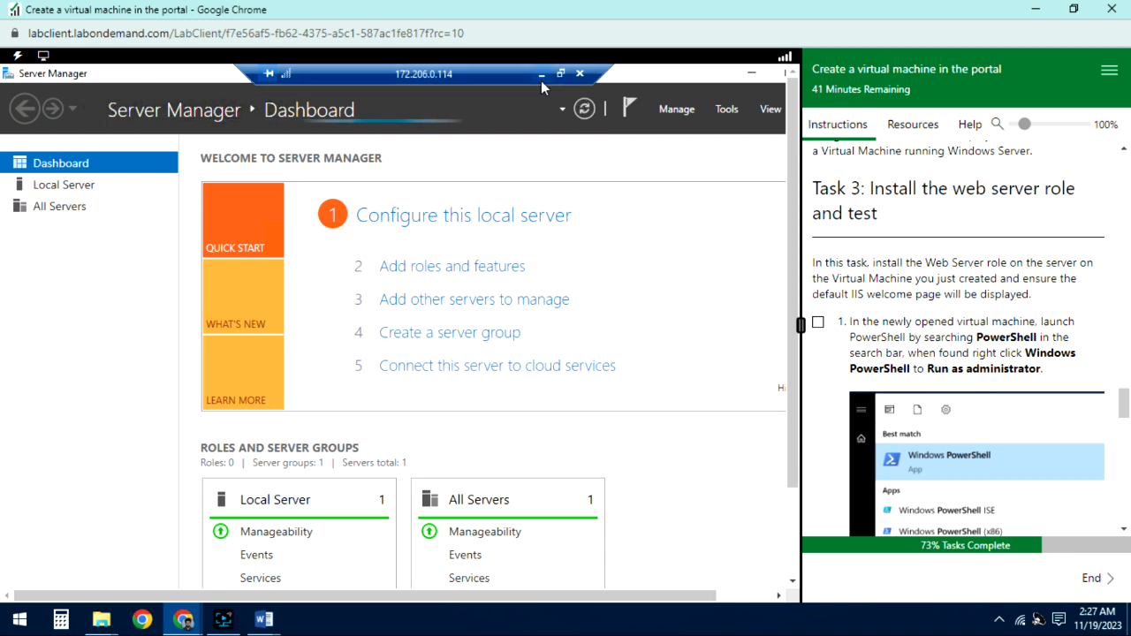
left_click_drag(669, 598, 855, 563)
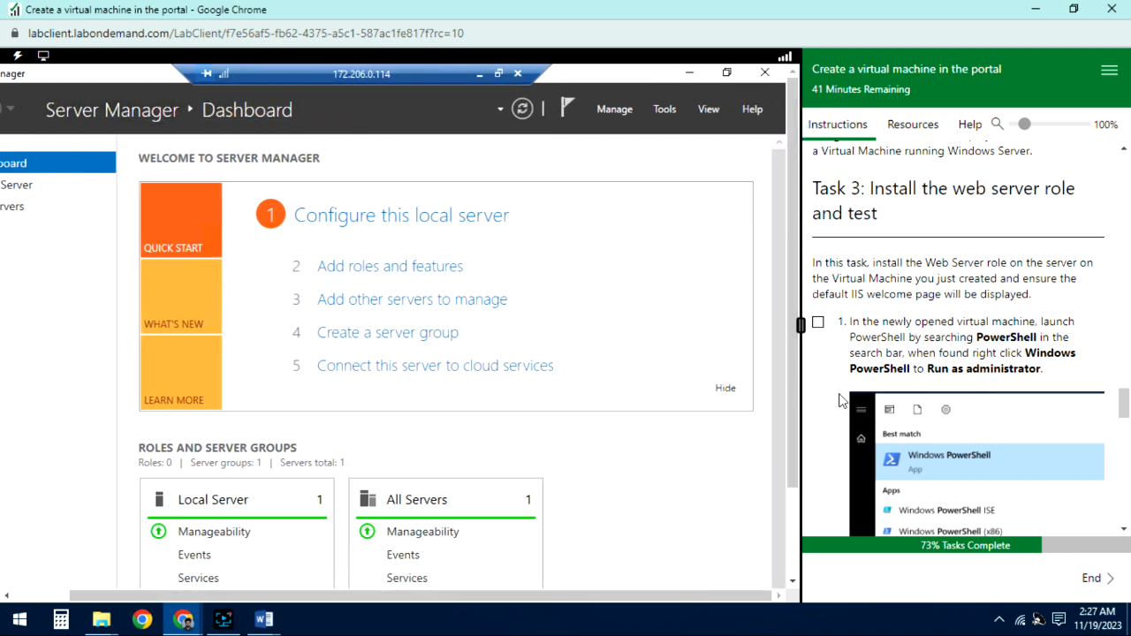
left_click(690, 74)
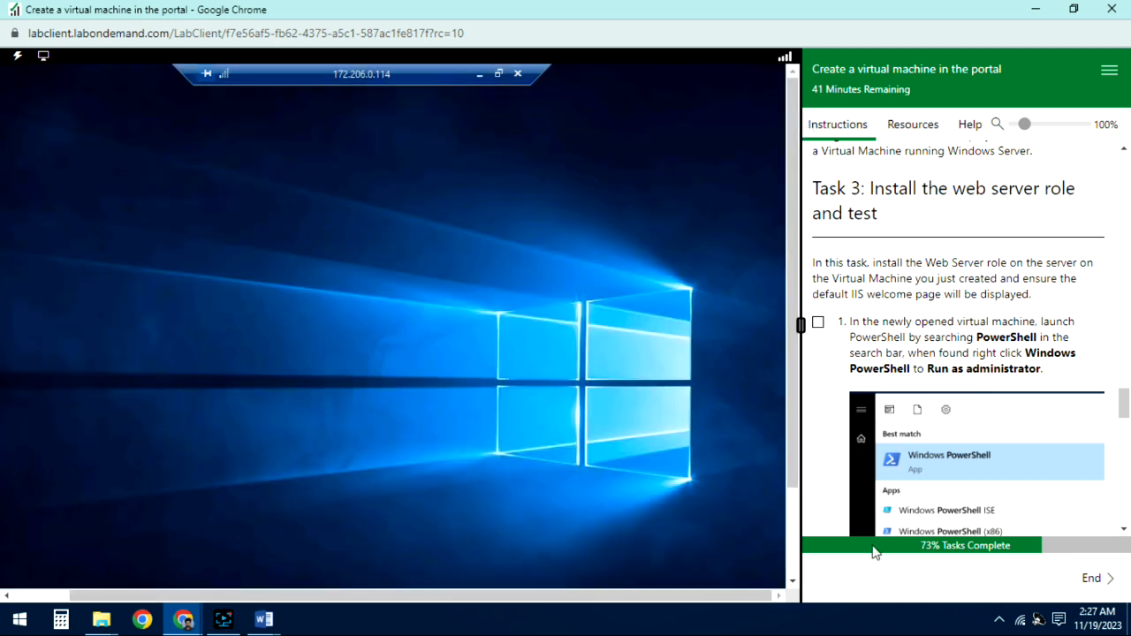
- Search for "powe" inside the virtual machine and run Windows PowerShell as administrator
scroll(1003, 380, "down", 1)
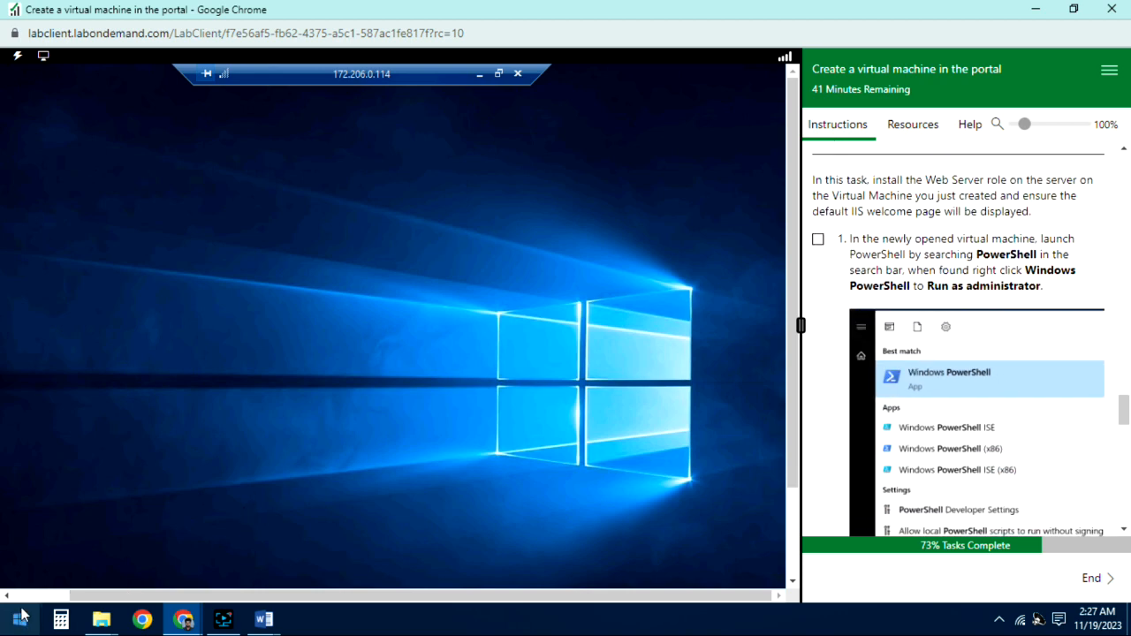
left_click_drag(796, 465, 808, 590)
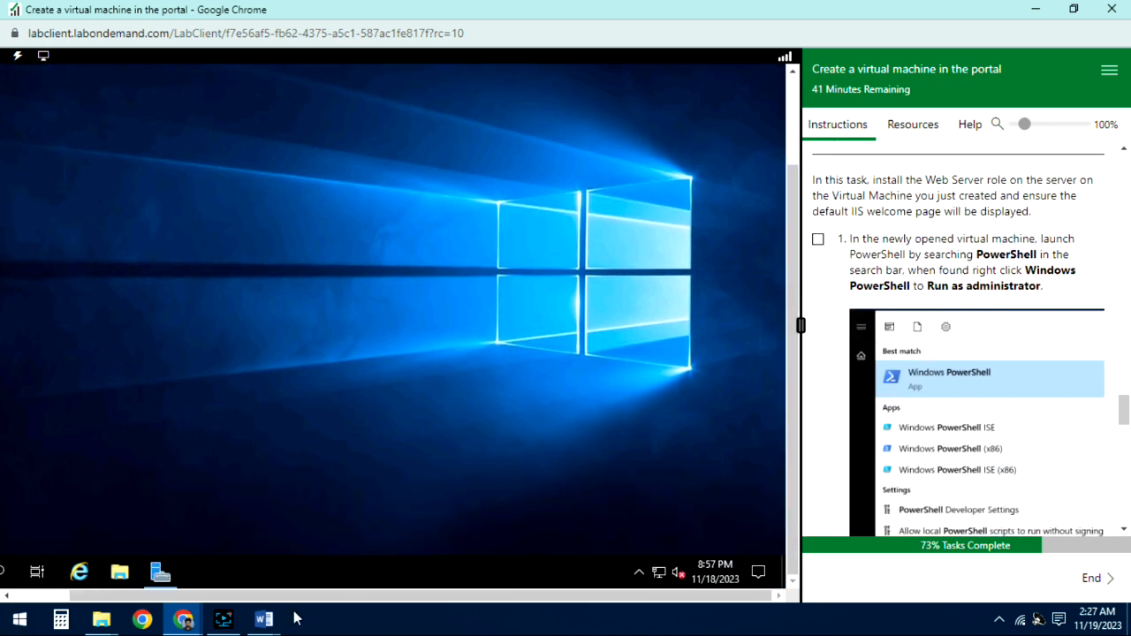
left_click_drag(473, 607, 402, 606)
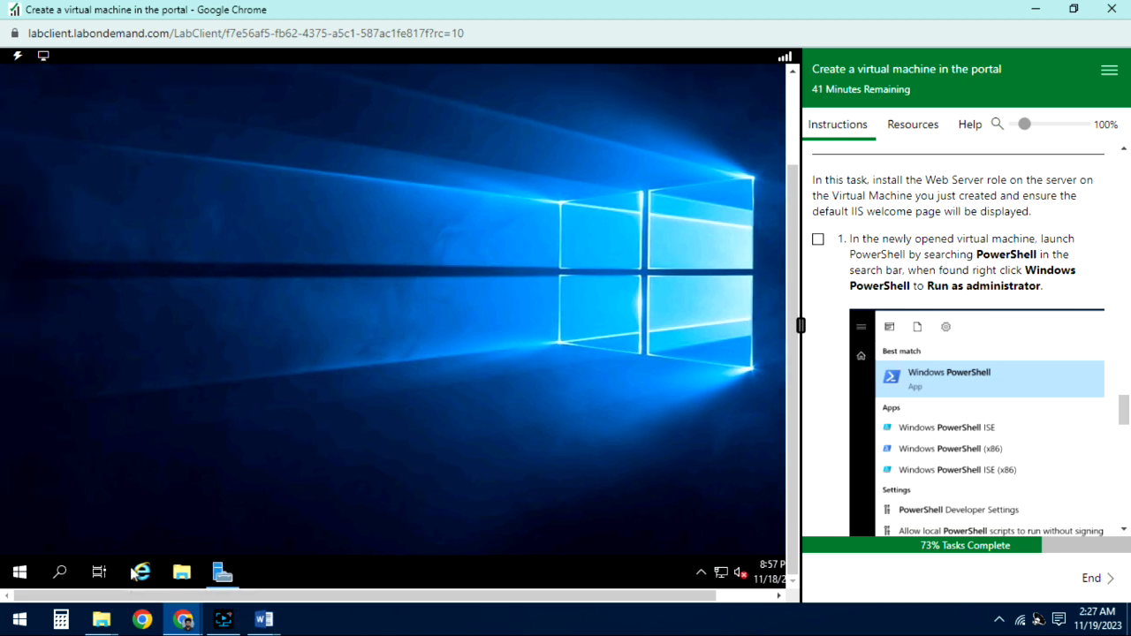
left_click(23, 576)
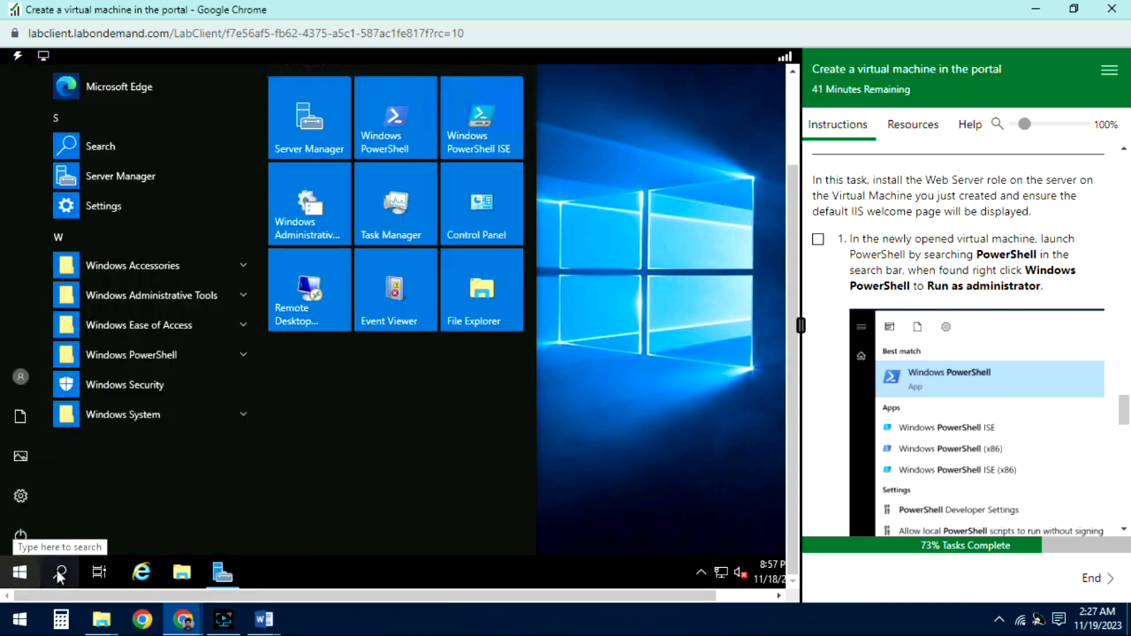
left_click(59, 575)
type("p")
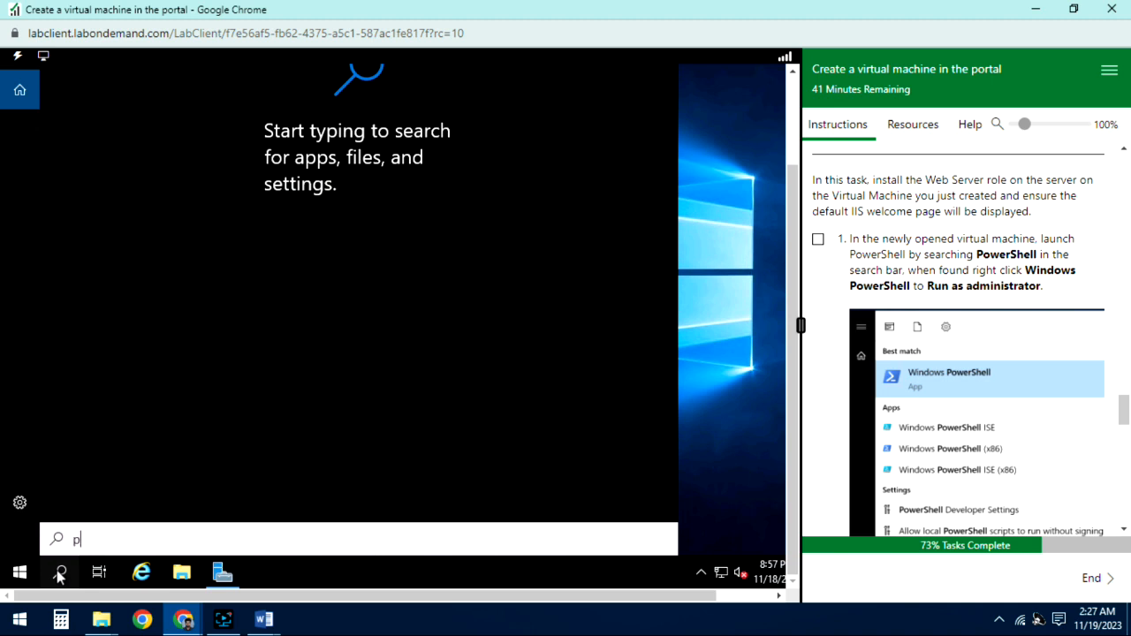
type("owe")
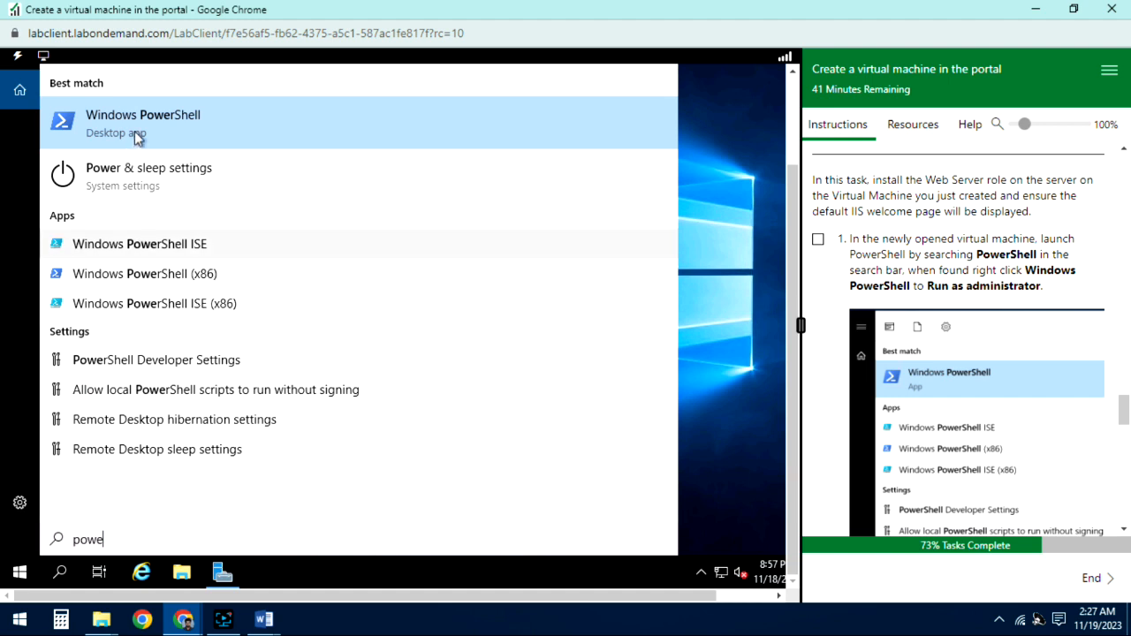
right_click(156, 132)
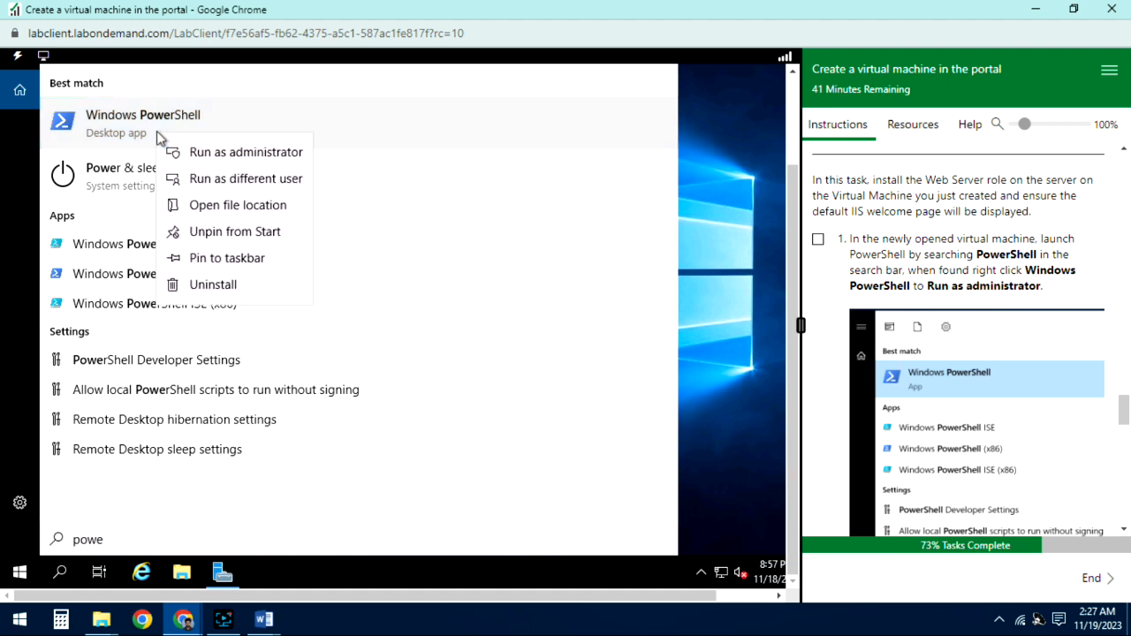
left_click(224, 159)
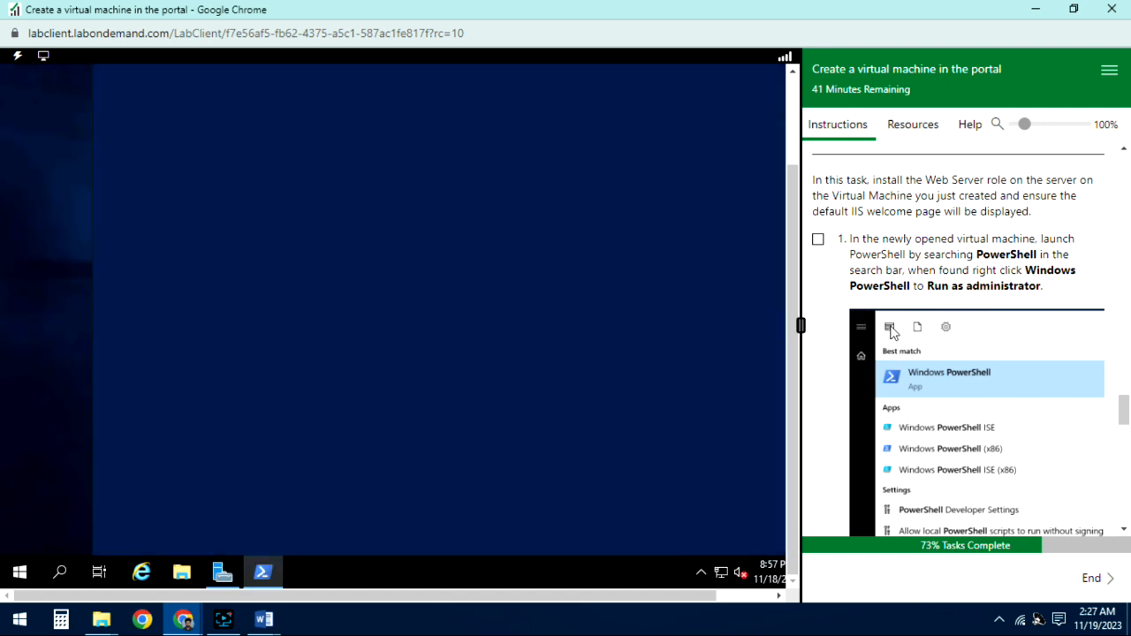
- Check off step 1 of Task 3 and read the step 2 instructions for installing the Web-Server feature
left_click(818, 238)
scroll(970, 308, "down", 4)
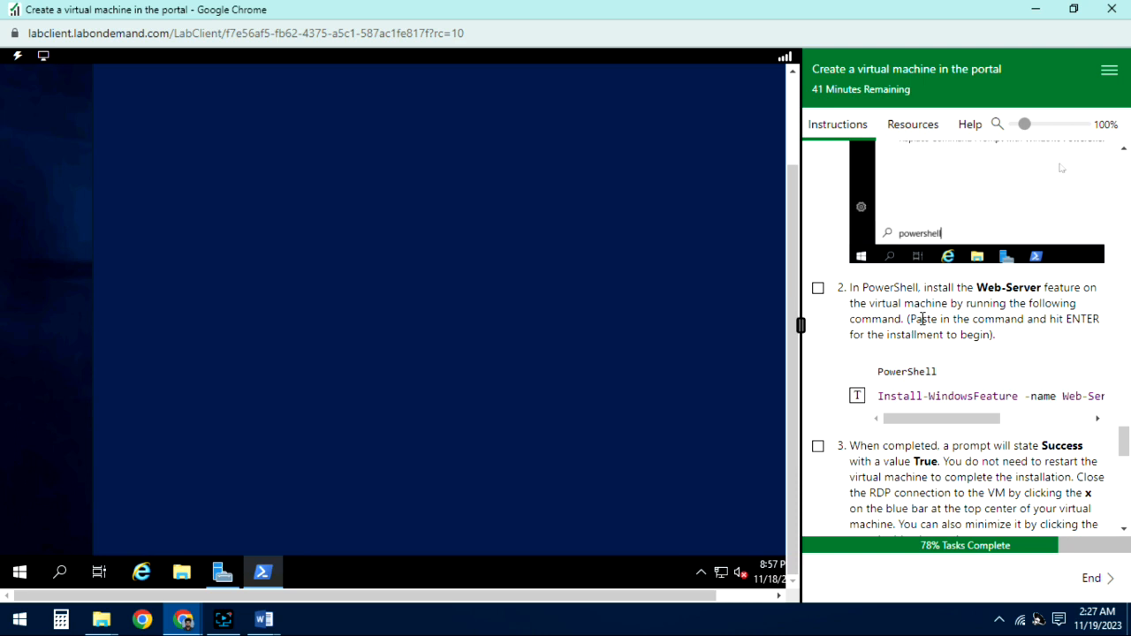
scroll(922, 318, "up", 4)
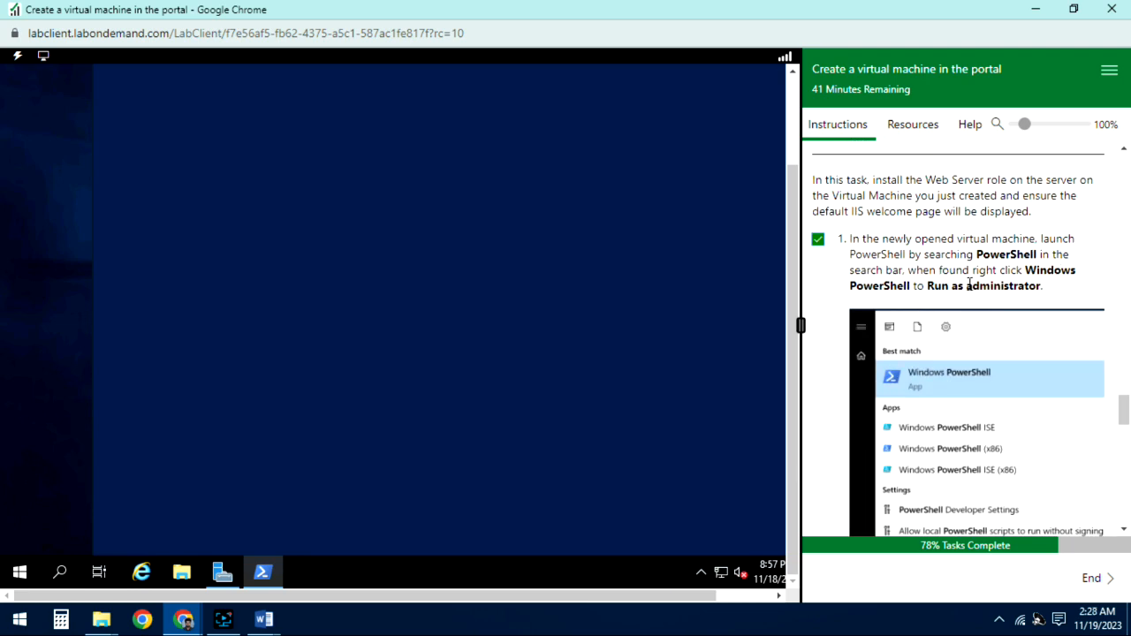
- Bring the administrator PowerShell window back to the front in the virtual machine and show its prompt
scroll(969, 285, "down", 5)
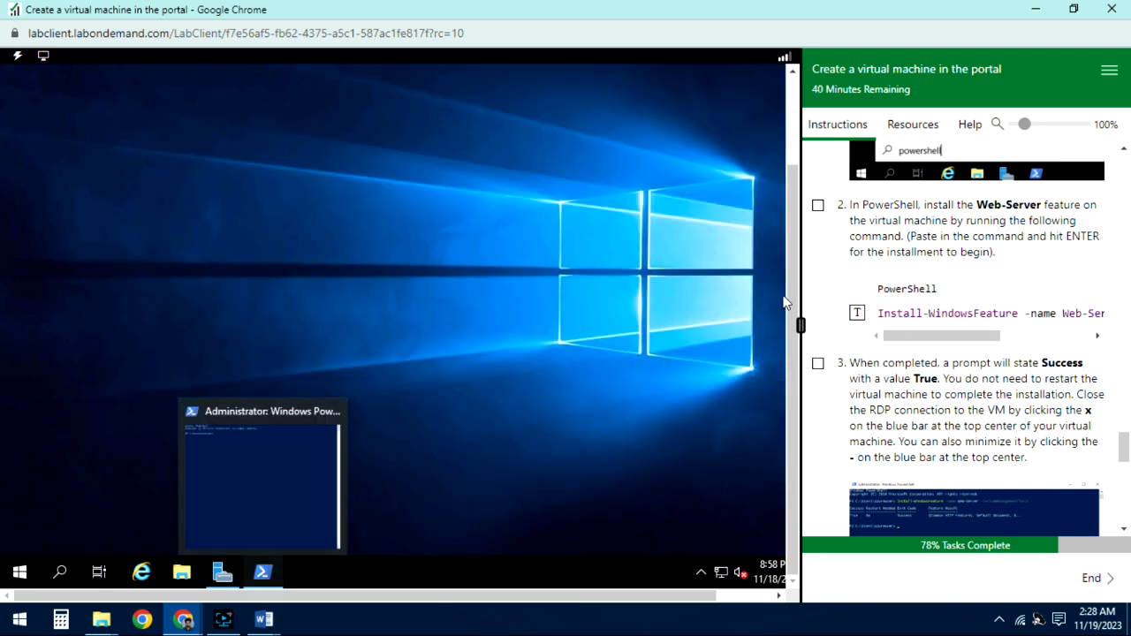
left_click_drag(792, 307, 783, 144)
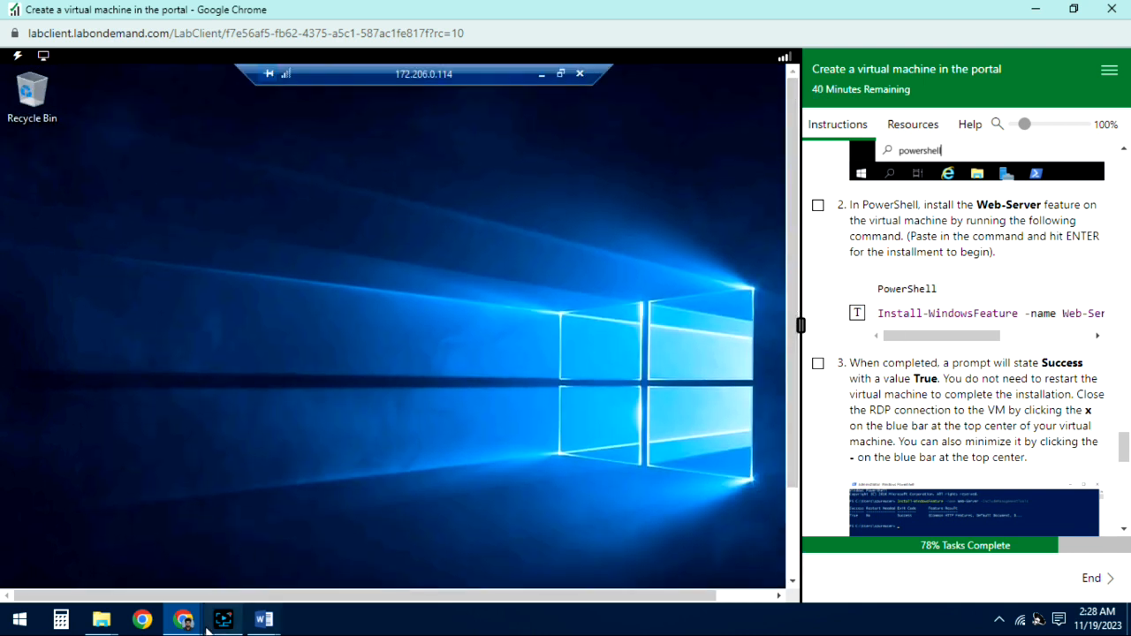
left_click_drag(793, 426, 783, 623)
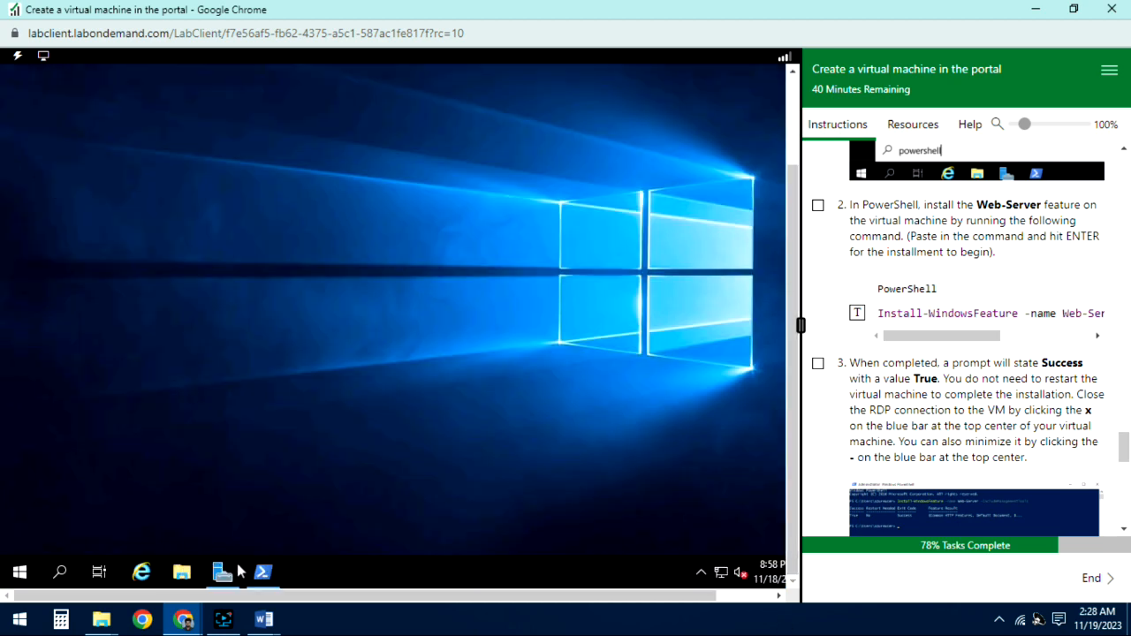
left_click(262, 572)
left_click_drag(789, 418, 790, 230)
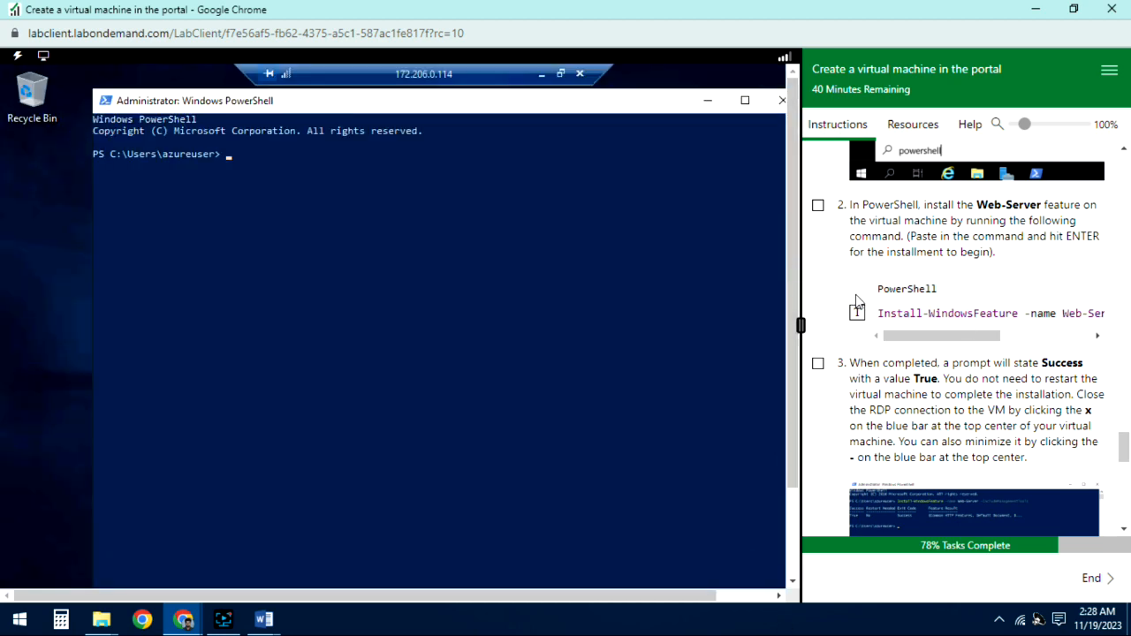
- Review steps 1 and 2 of Task 3 in the lab instructions, including the Web-Server installation command
left_click_drag(970, 341, 876, 329)
scroll(909, 294, "up", 1)
scroll(910, 295, "up", 4)
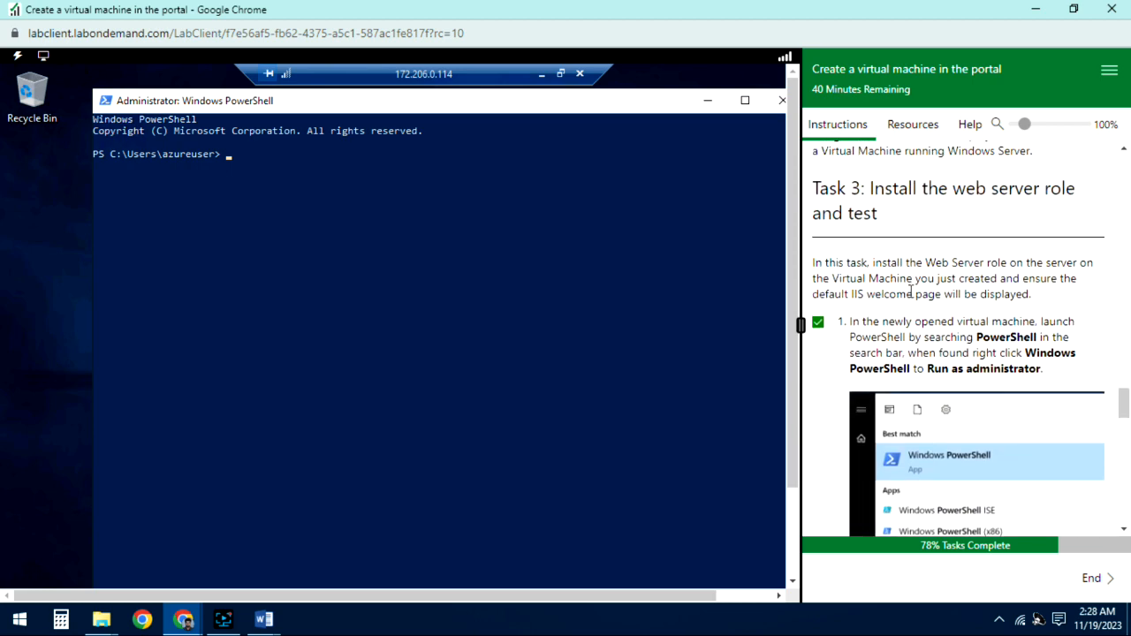
scroll(910, 295, "down", 2)
scroll(1010, 398, "down", 5)
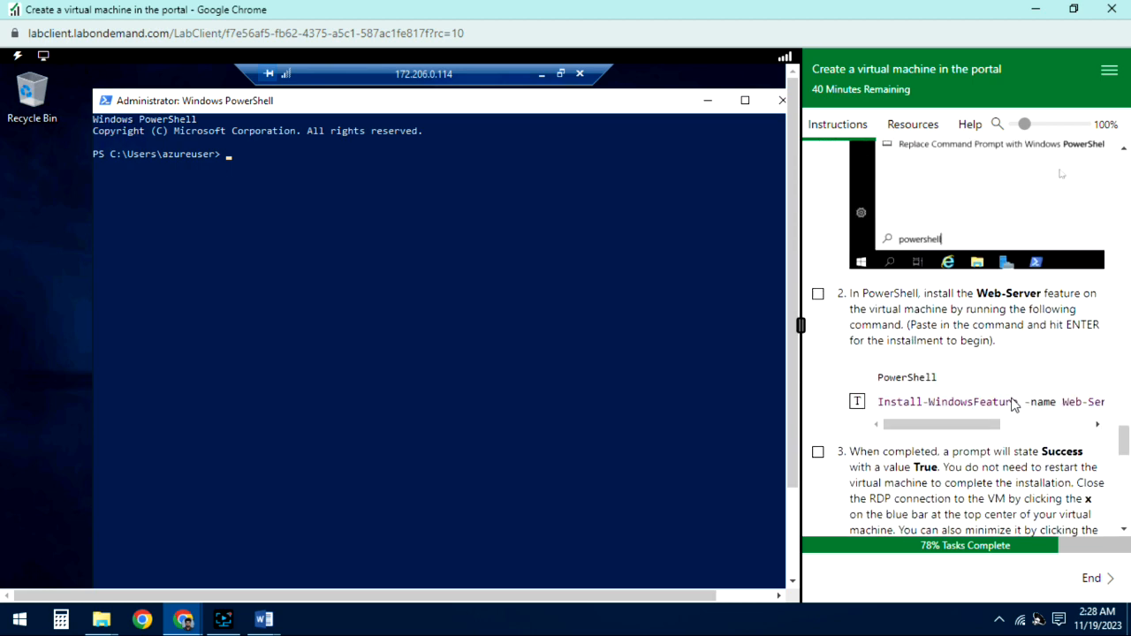
scroll(1010, 398, "up", 2)
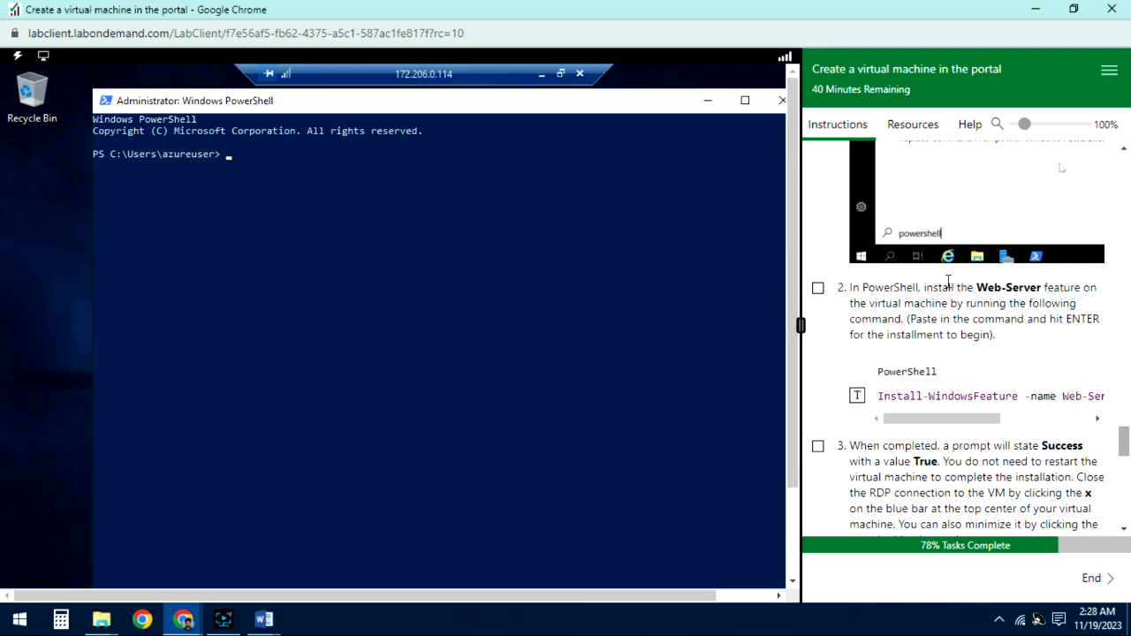
scroll(937, 291, "up", 2)
scroll(938, 291, "up", 5)
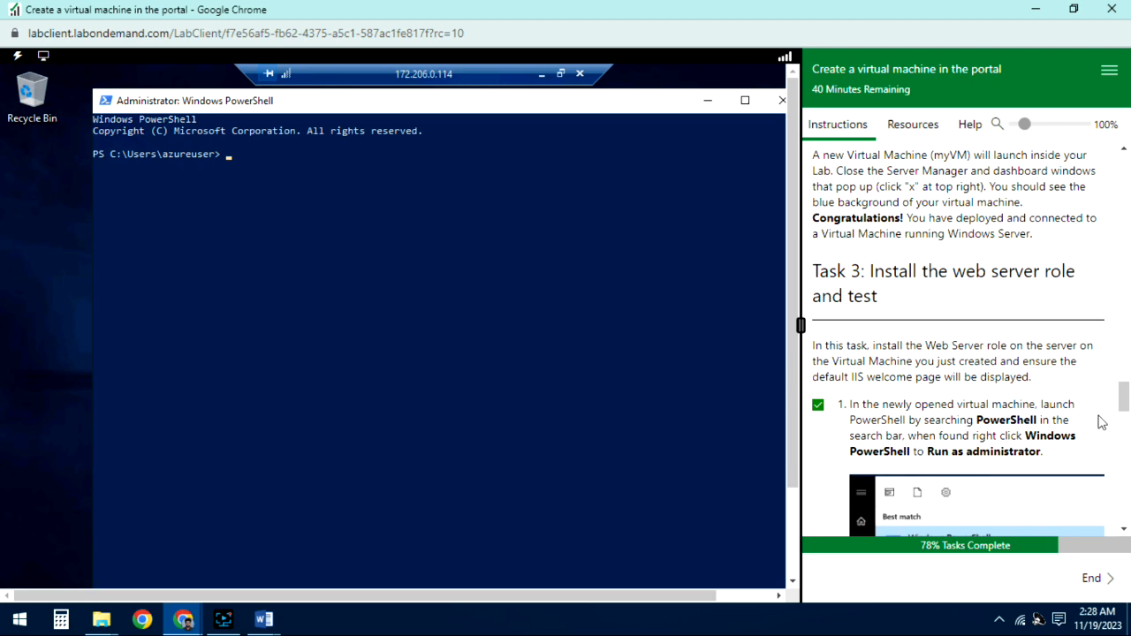
scroll(1129, 420, "down", 6)
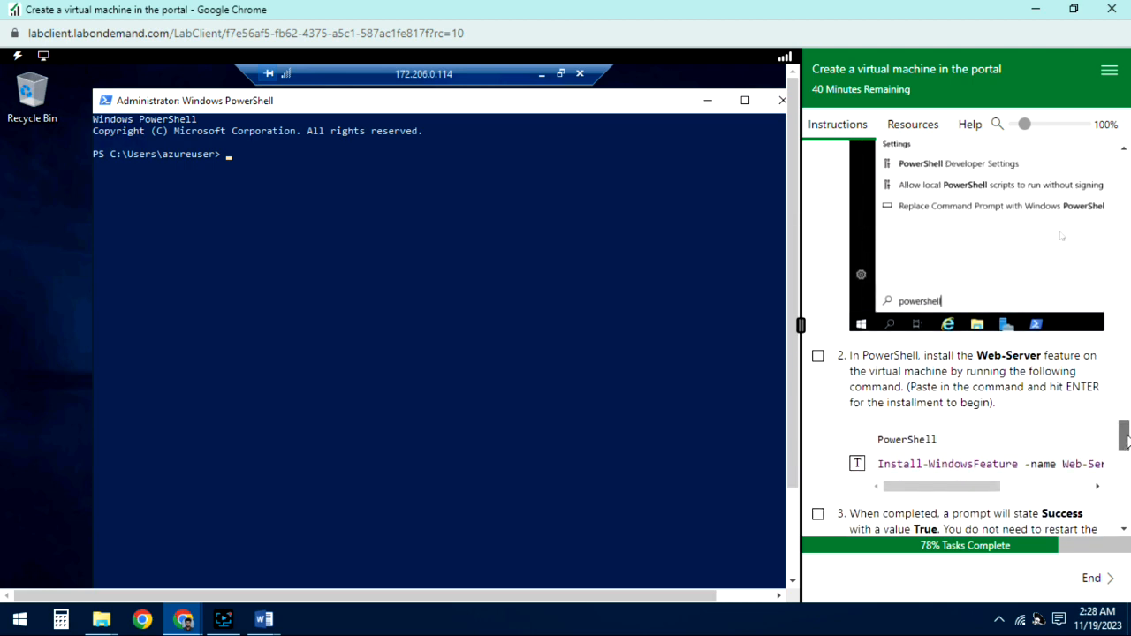
- Check off step 2 of Task 3 and run Install-WindowsFeature -name Web-Server -IncludeManagementTools in PowerShell
left_click(818, 356)
left_click(857, 464)
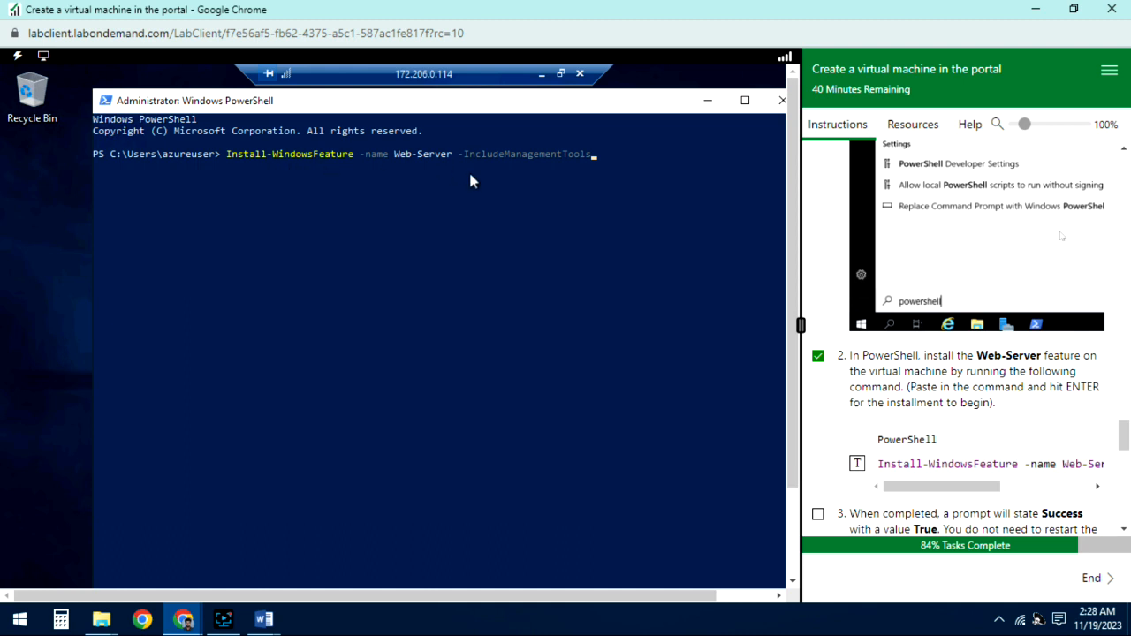
key("Return")
- Read the step 3 instructions and reposition the PowerShell window so its full width fits in the virtual machine view
scroll(937, 438, "down", 1)
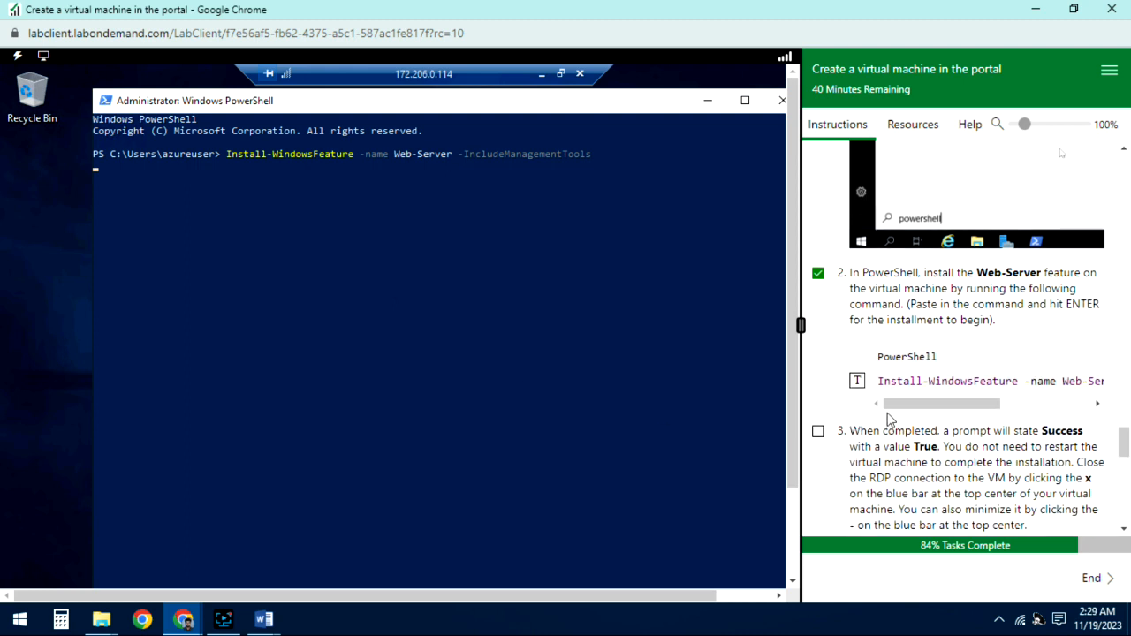
scroll(925, 419, "down", 2)
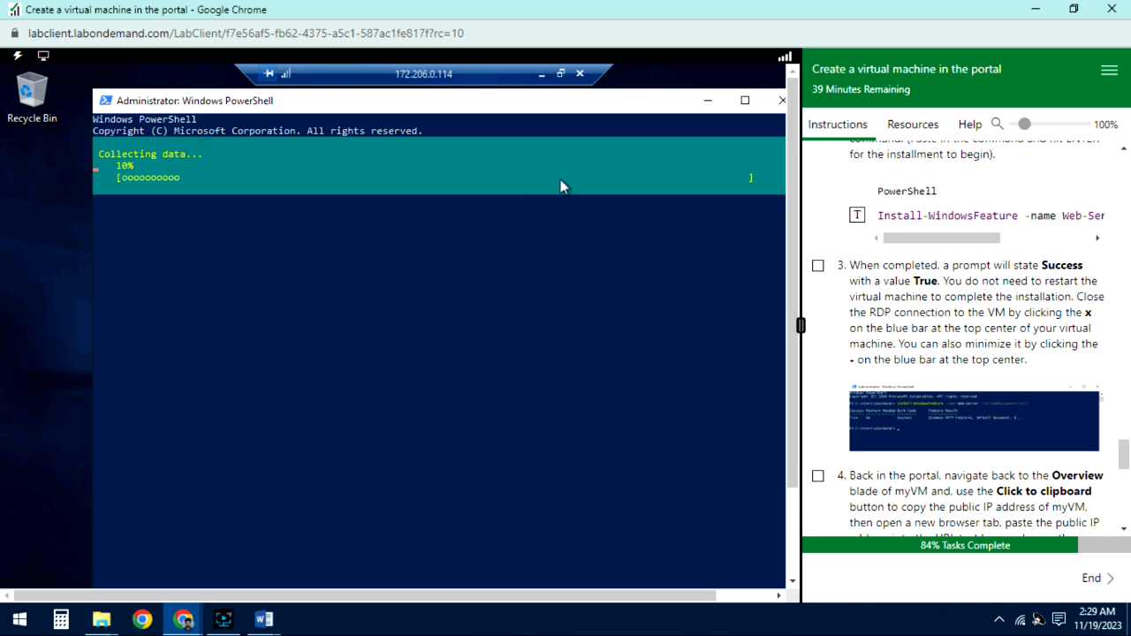
left_click_drag(595, 106, 512, 101)
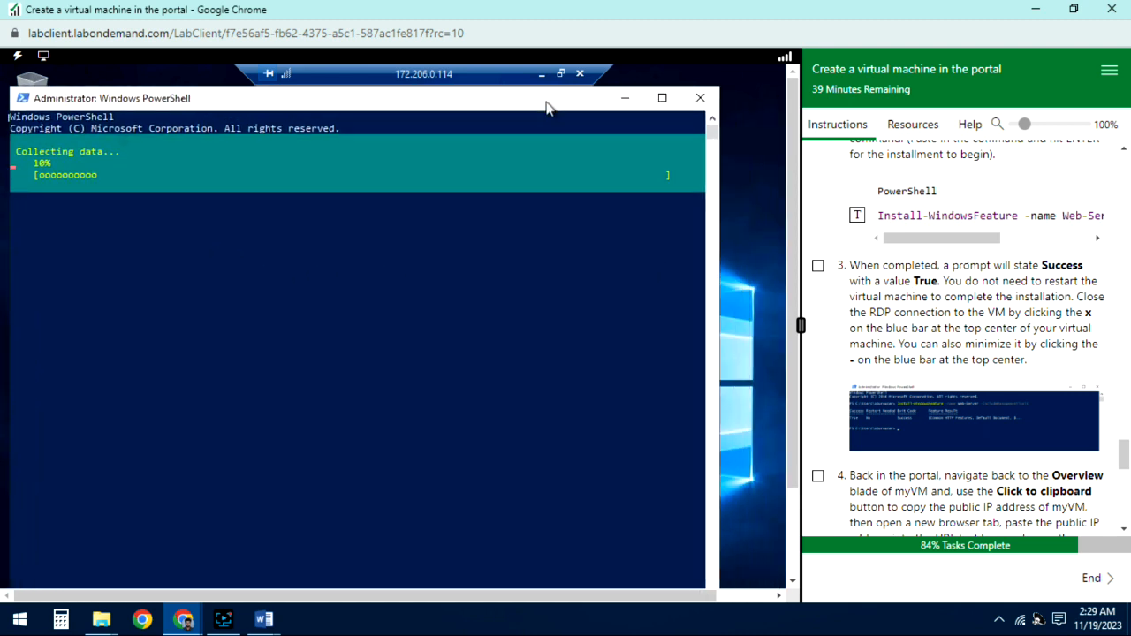
left_click_drag(424, 107, 465, 107)
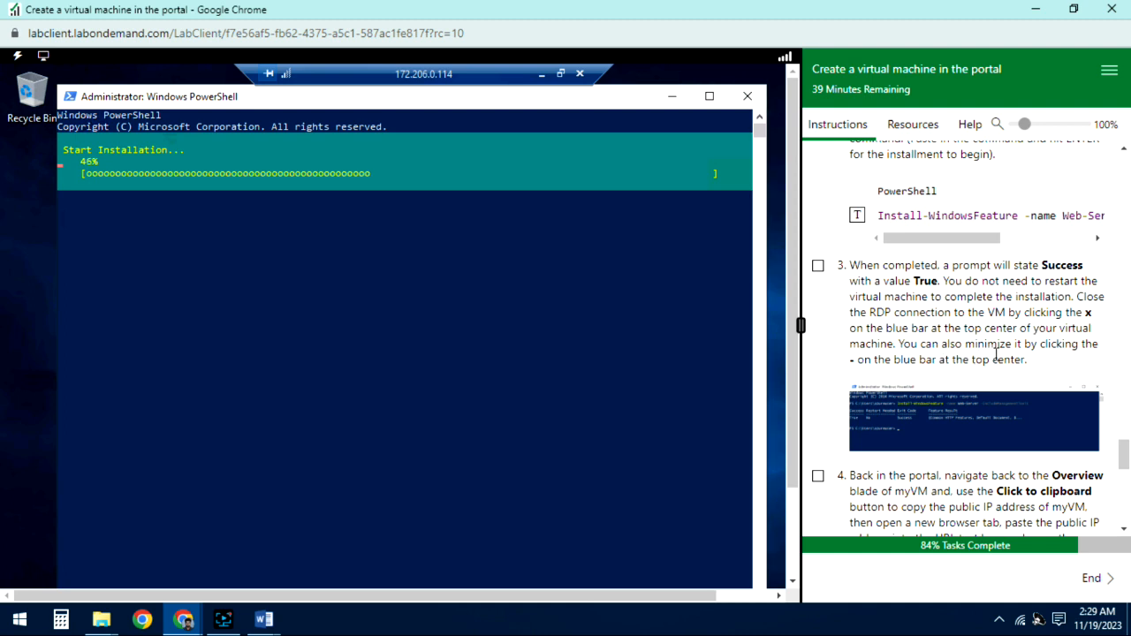
- Read steps 3 to 5 of Task 3 and the closing notes while the Web-Server installation runs
scroll(990, 376, "down", 4)
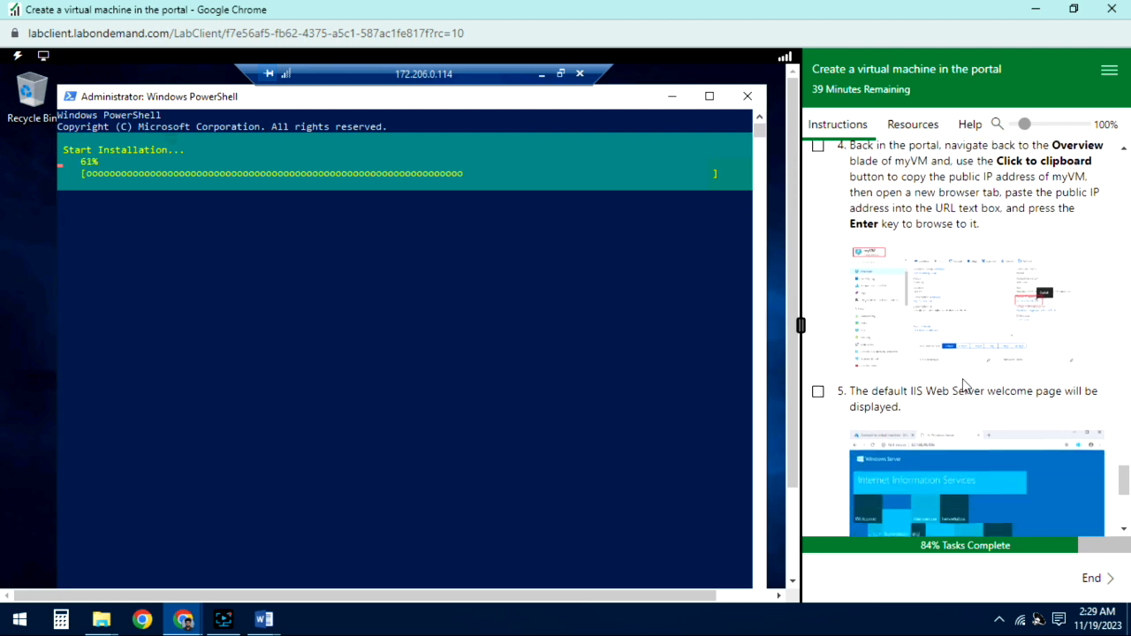
scroll(963, 382, "down", 2)
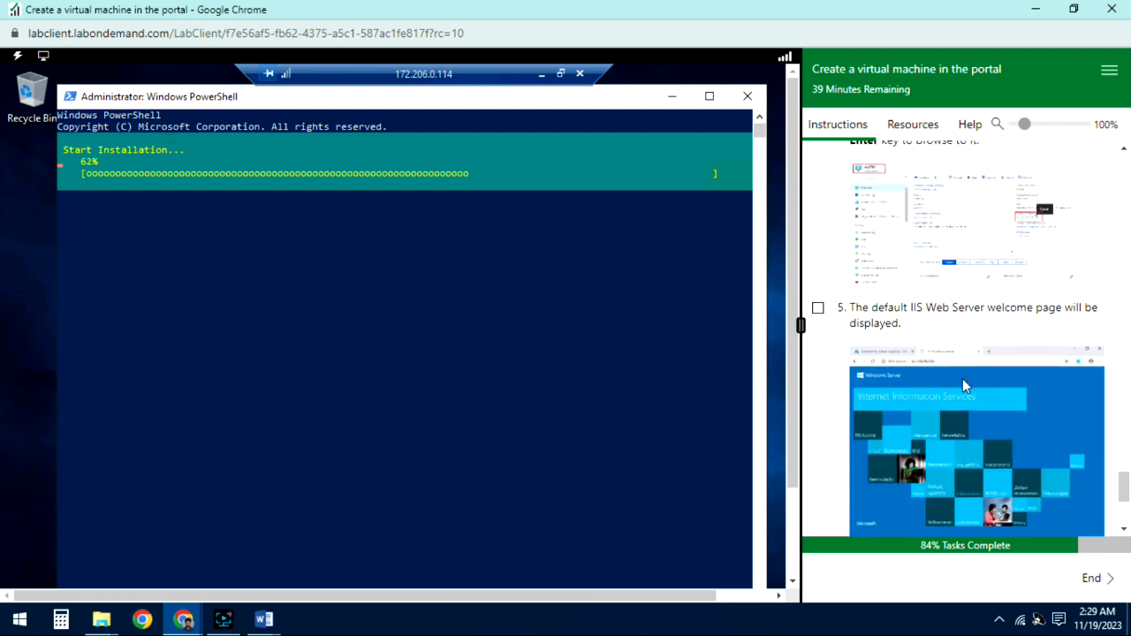
scroll(963, 379, "up", 7)
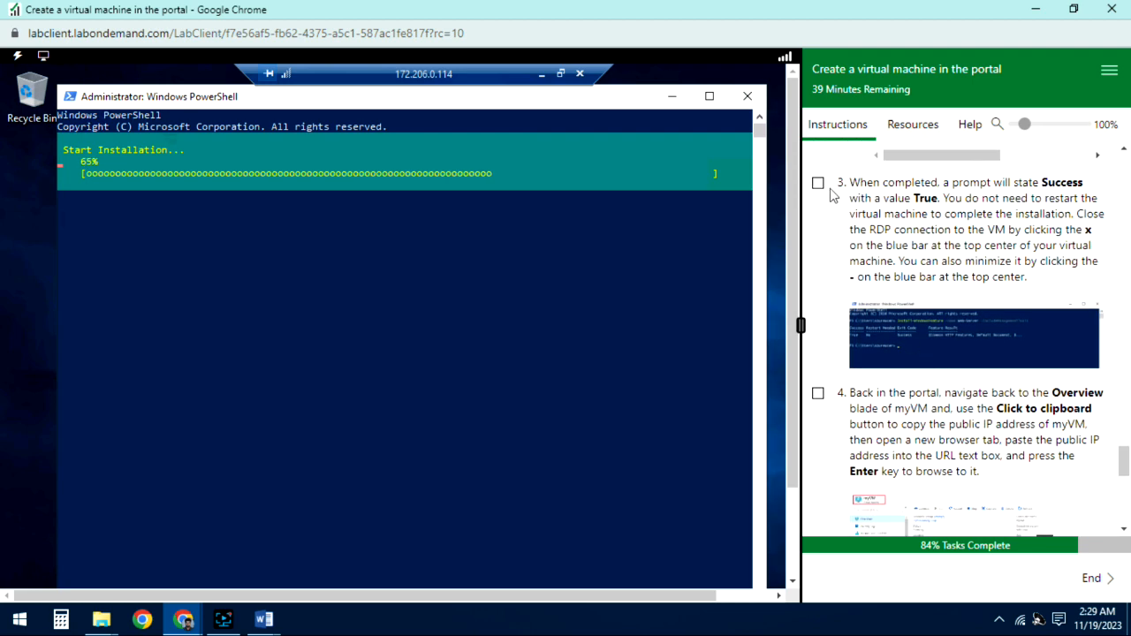
scroll(884, 332, "down", 2)
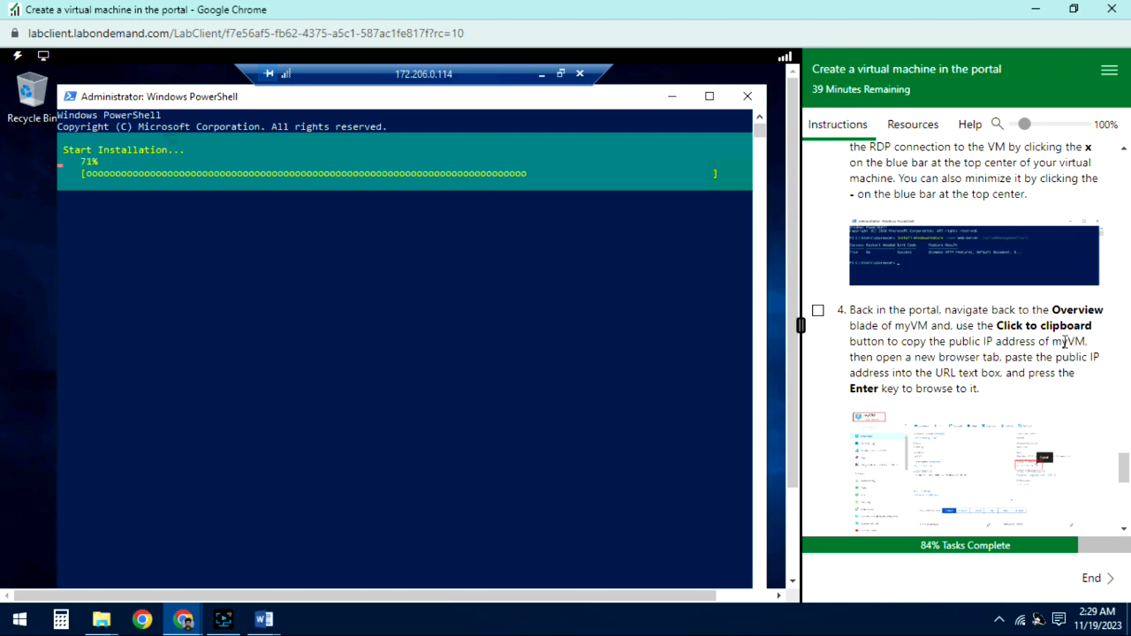
scroll(1020, 360, "down", 2)
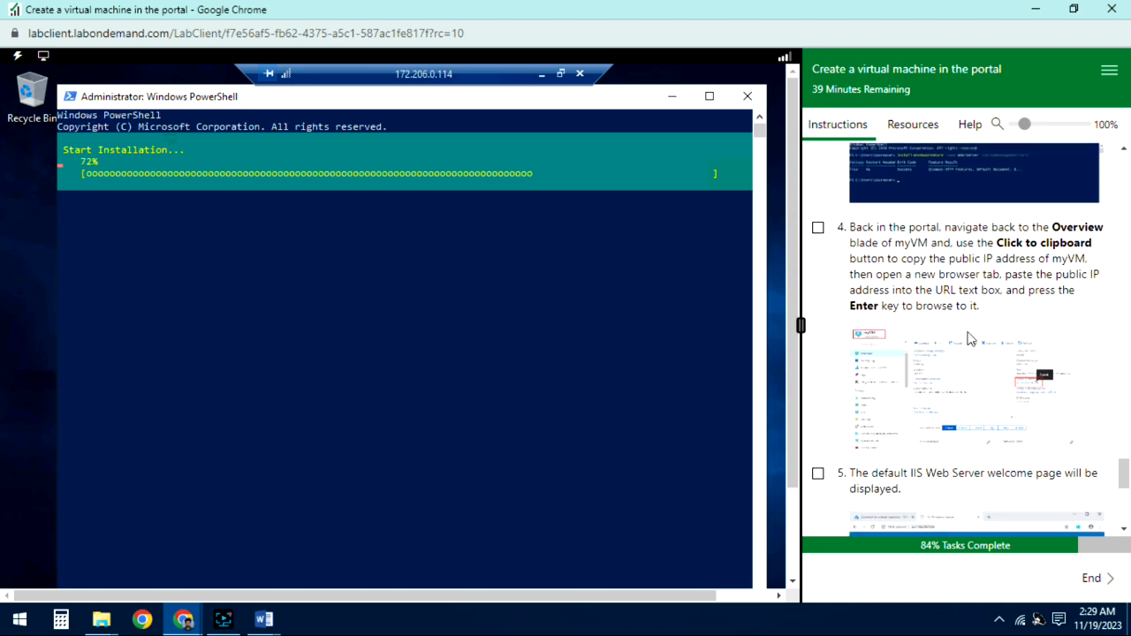
scroll(1023, 307, "down", 2)
scroll(1022, 308, "down", 1)
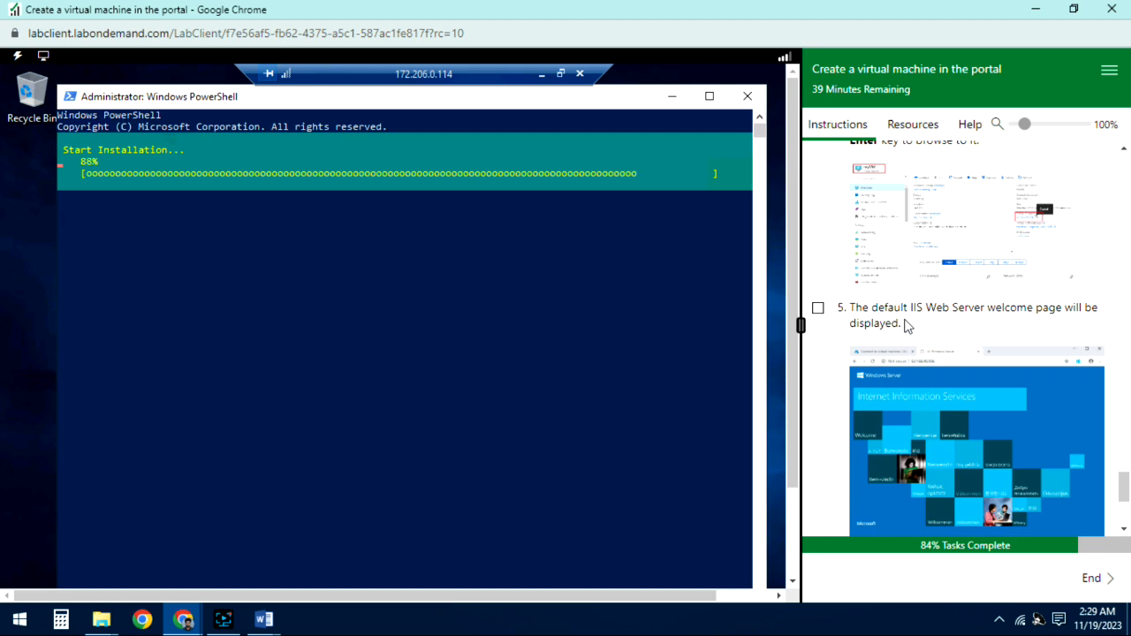
scroll(908, 313, "down", 3)
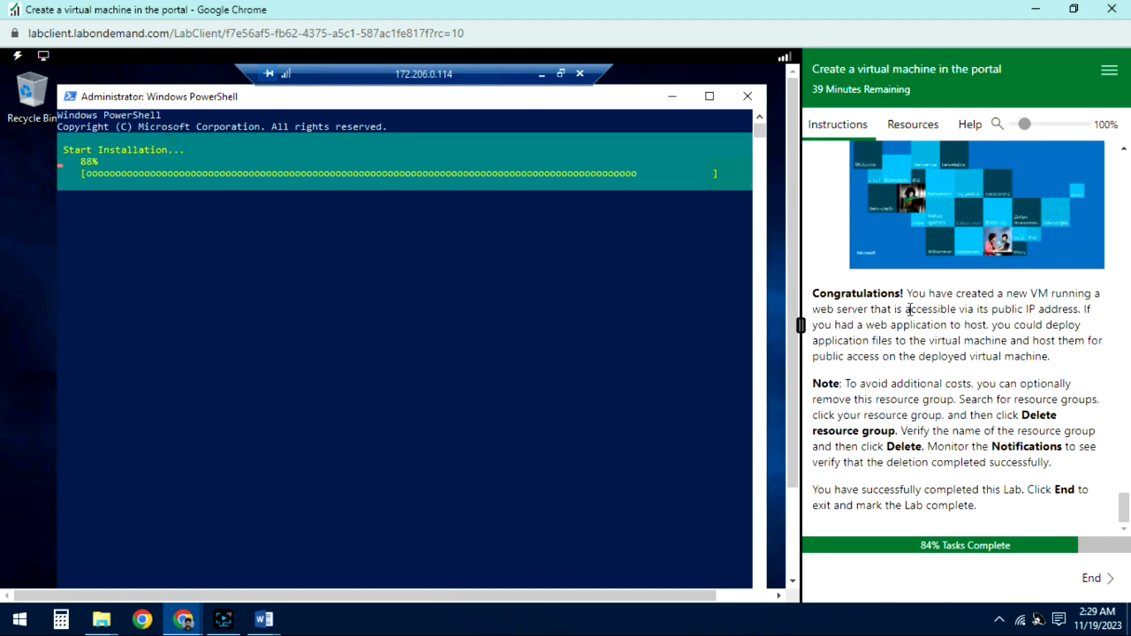
scroll(919, 343, "up", 15)
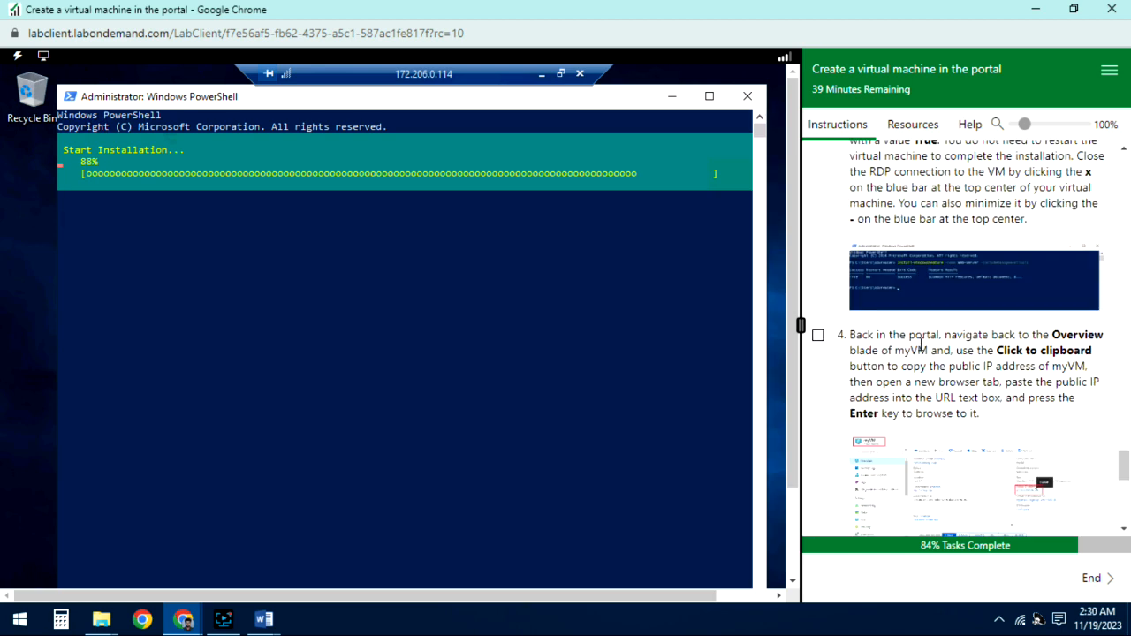
- Go over the Task 3 instructions again from the beginning to the closing notes while waiting for the installation
scroll(920, 344, "up", 2)
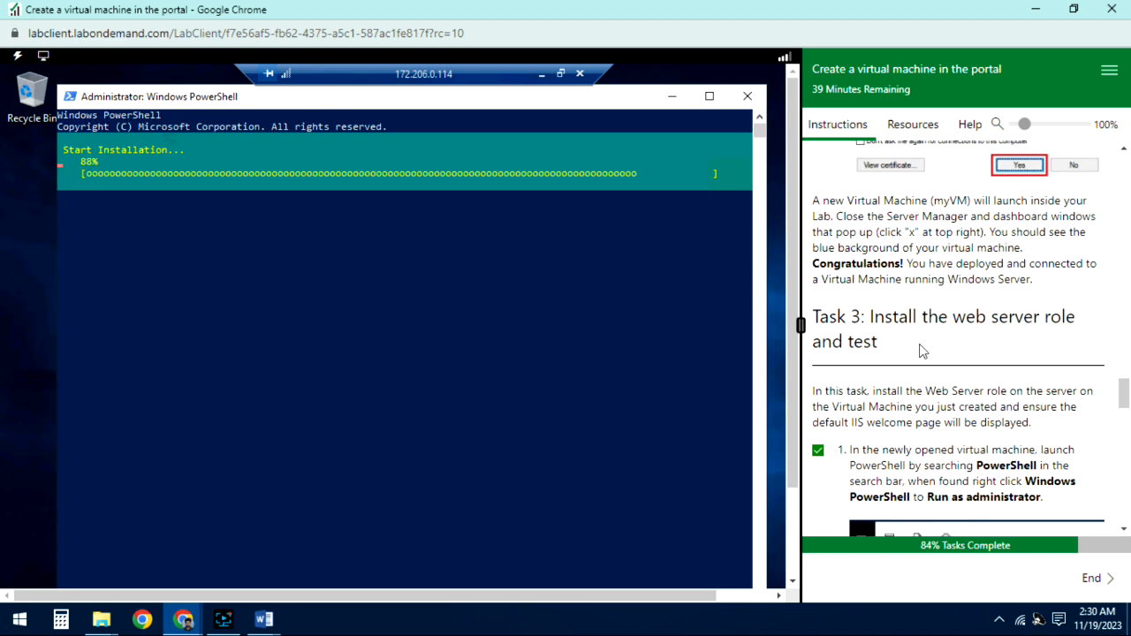
scroll(920, 352, "down", 7)
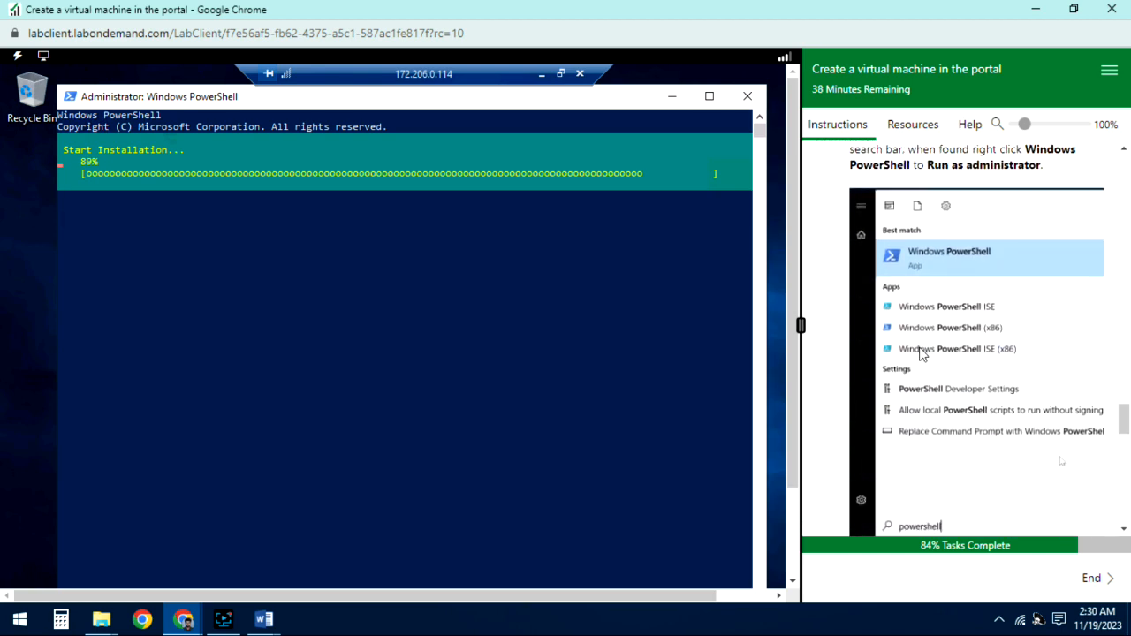
scroll(920, 349, "down", 2)
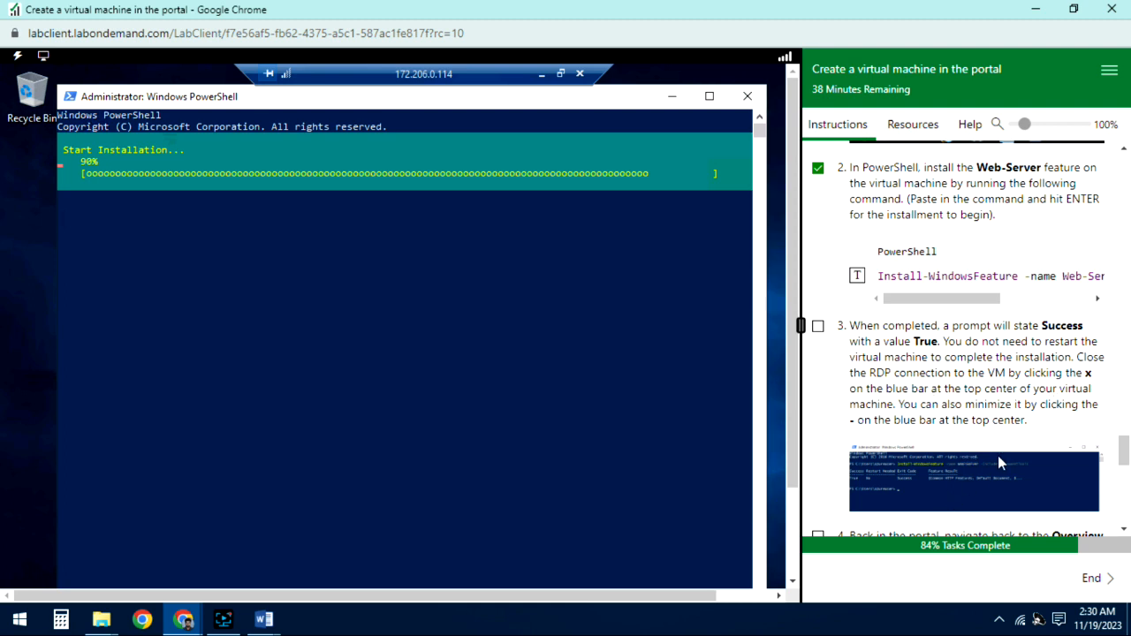
scroll(982, 469, "down", 4)
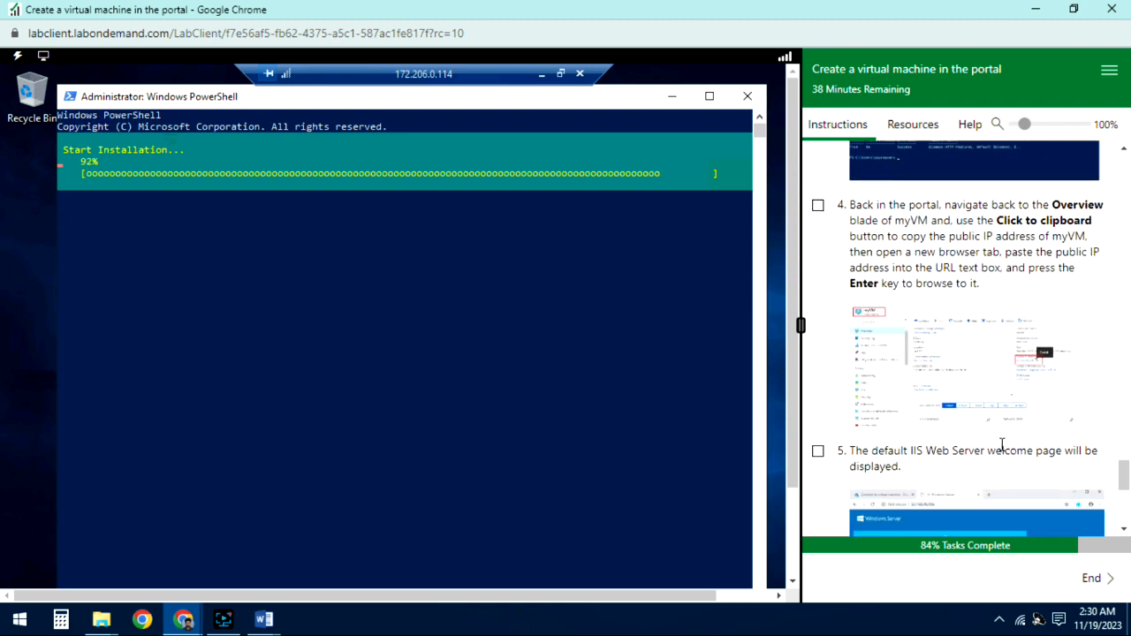
scroll(1017, 380, "down", 5)
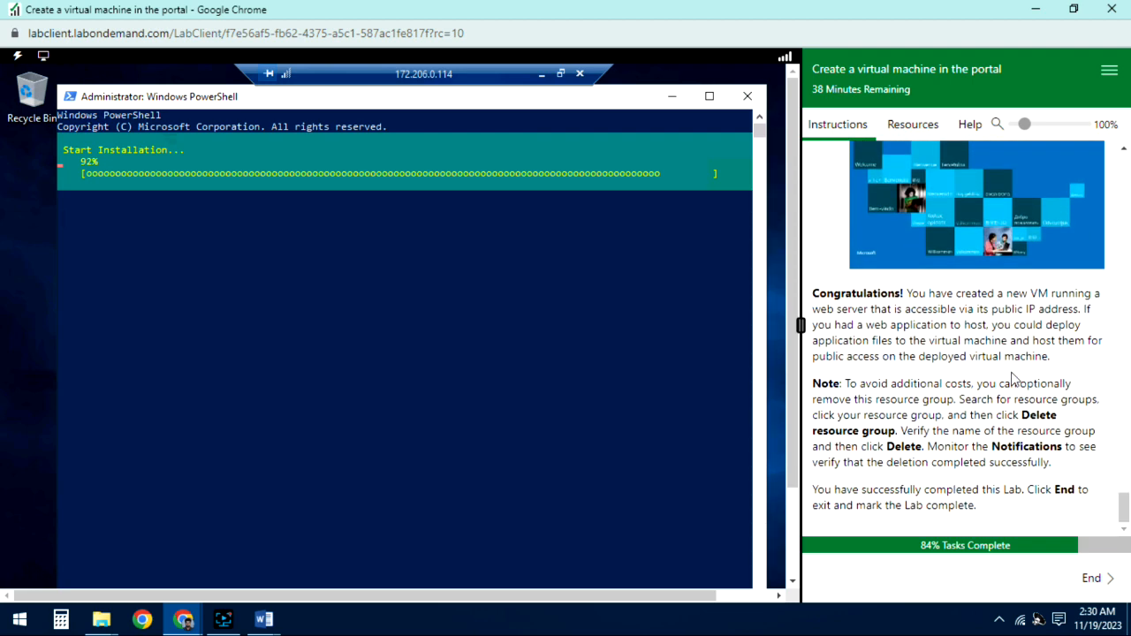
scroll(1014, 378, "up", 8)
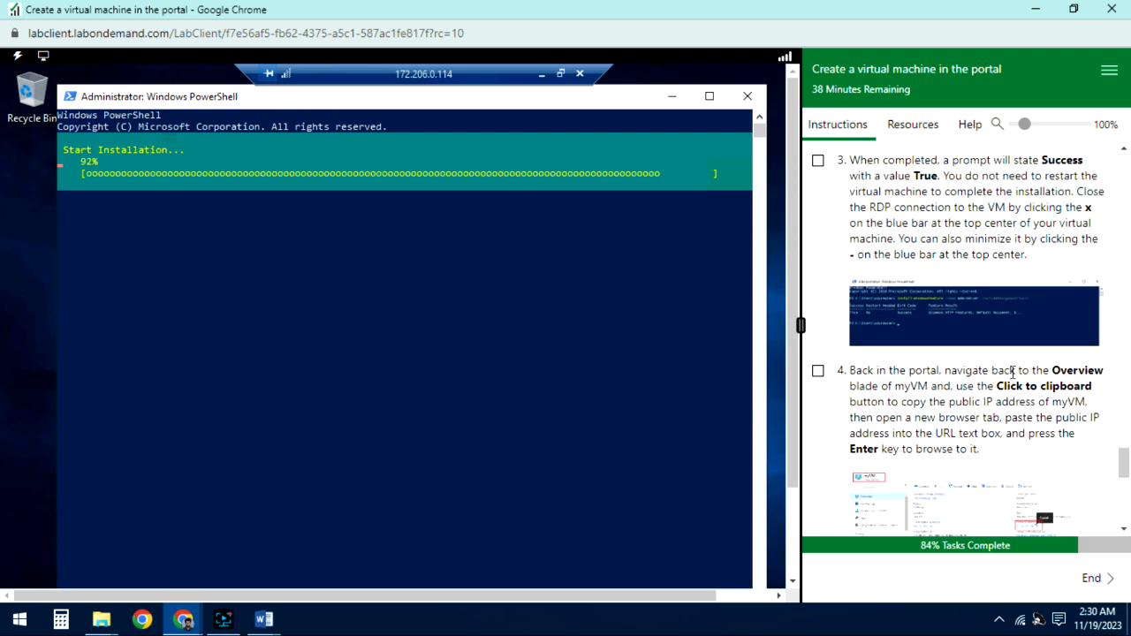
scroll(1012, 372, "up", 1)
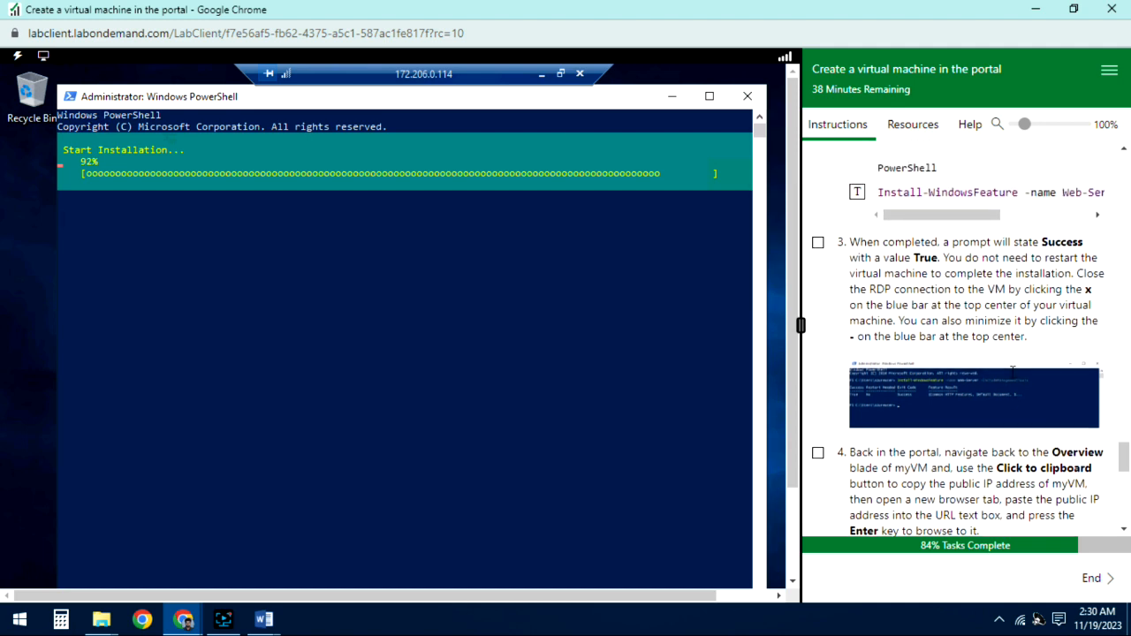
scroll(1012, 372, "up", 1)
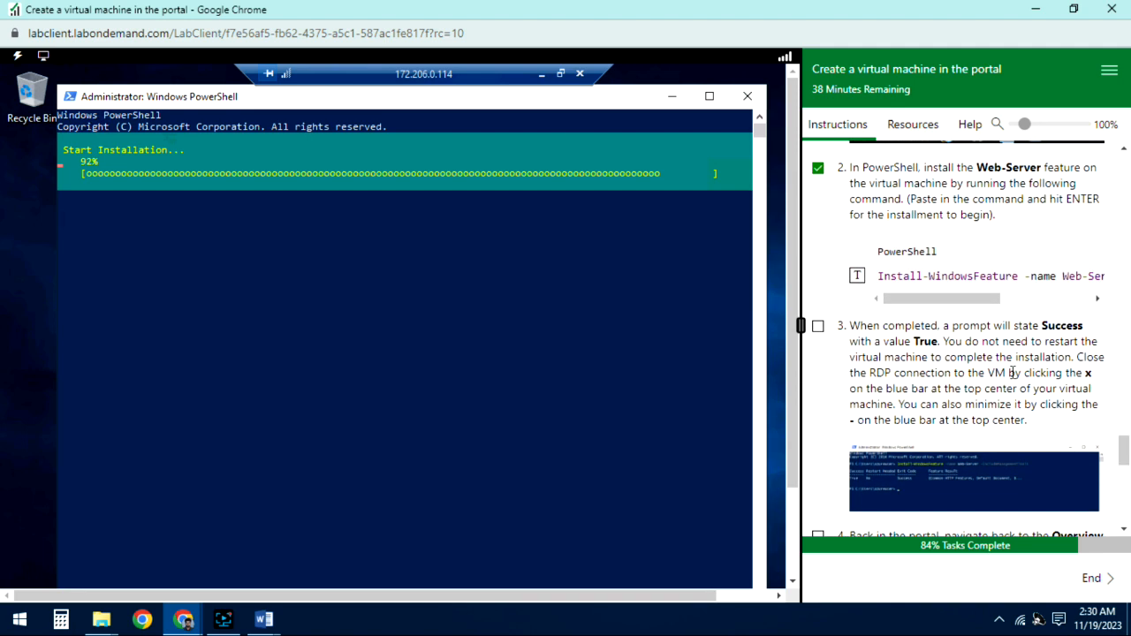
scroll(1013, 372, "up", 1)
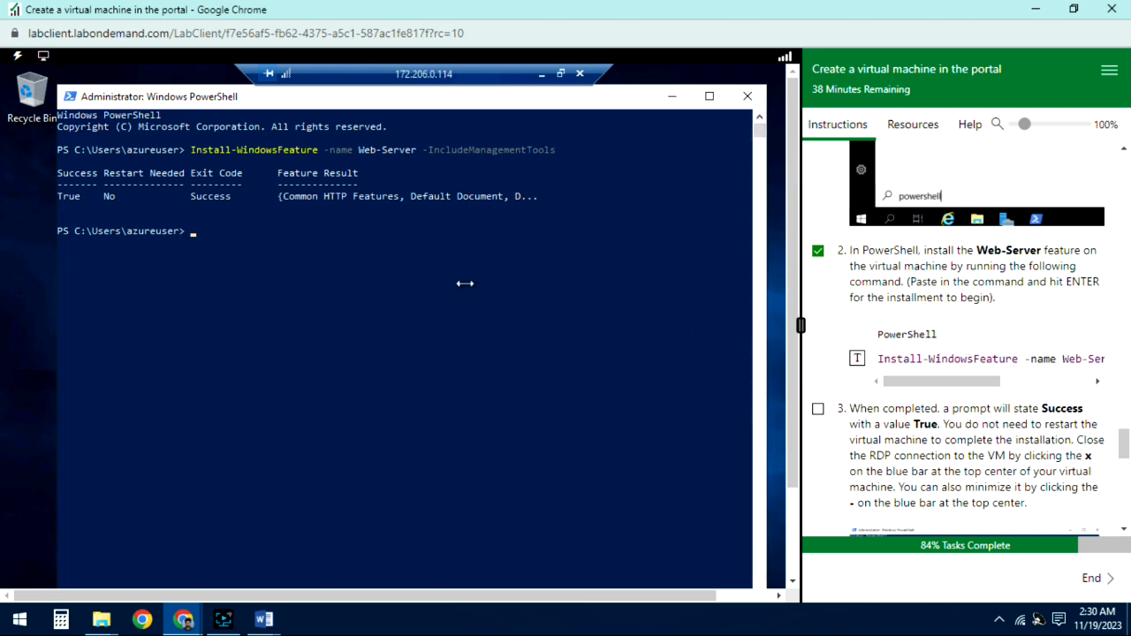
- Recheck the step 2 and 3 instructions and close the PowerShell window in the virtual machine
scroll(944, 452, "up", 3)
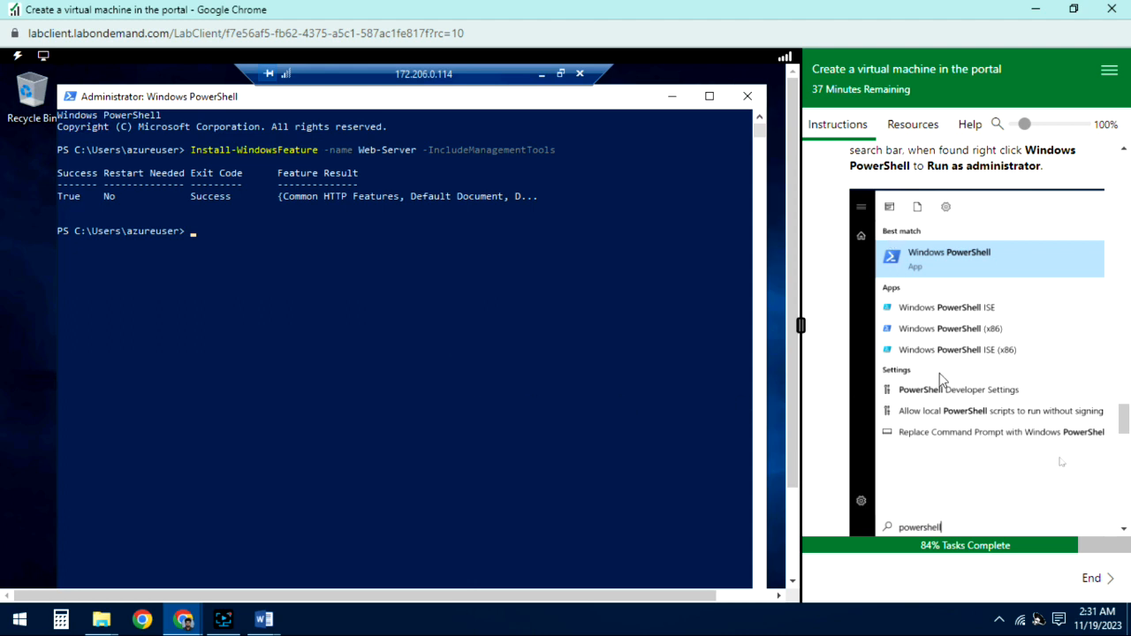
scroll(962, 424, "down", 4)
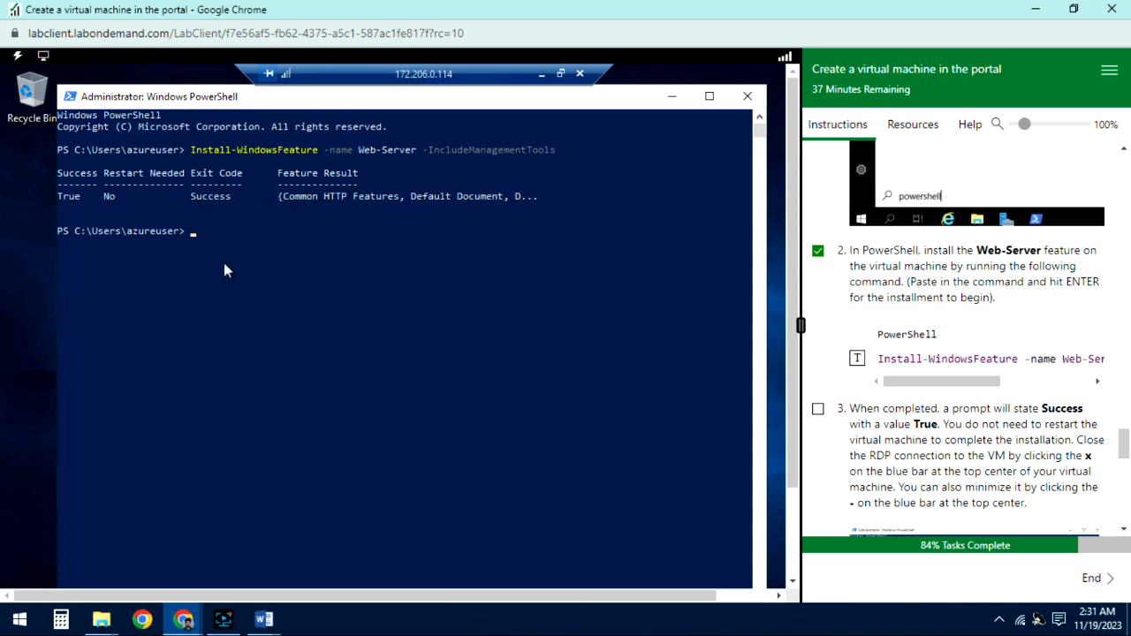
left_click(746, 97)
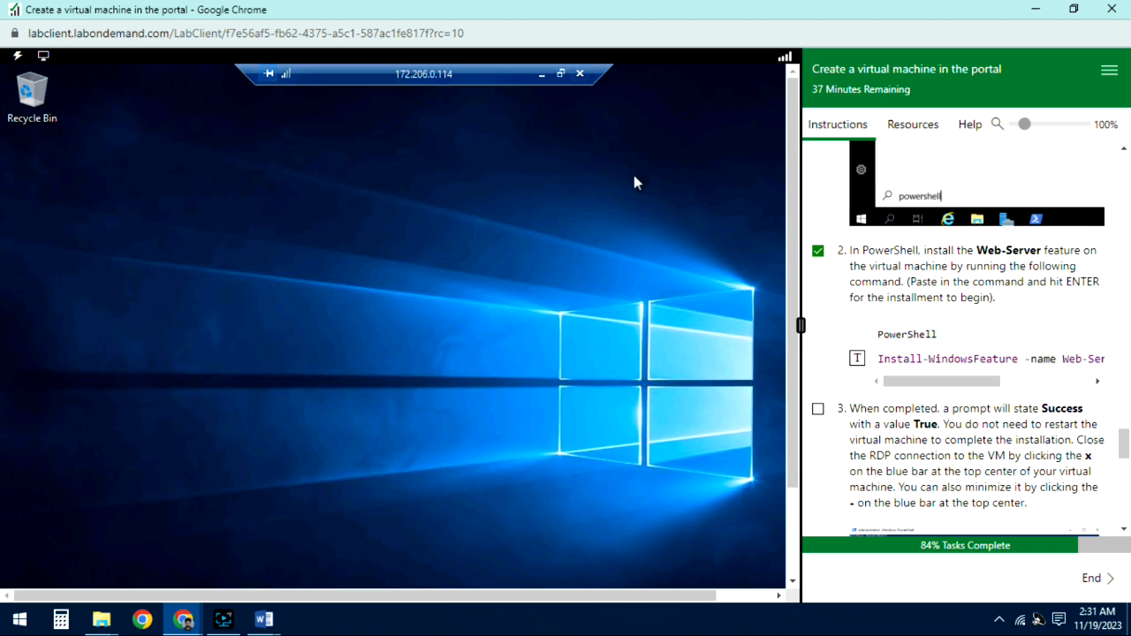
left_click_drag(795, 320, 793, 459)
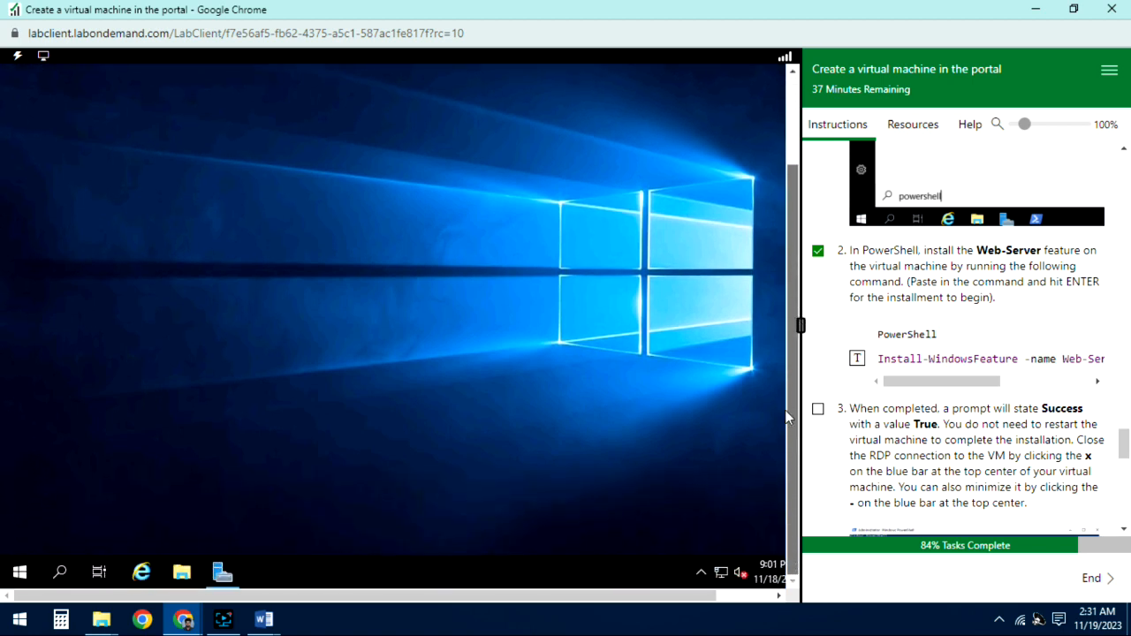
- Disconnect the remote desktop session to myVM, confirm the disconnection, and dismiss the browser's Downloads list
scroll(787, 420, "up", 3)
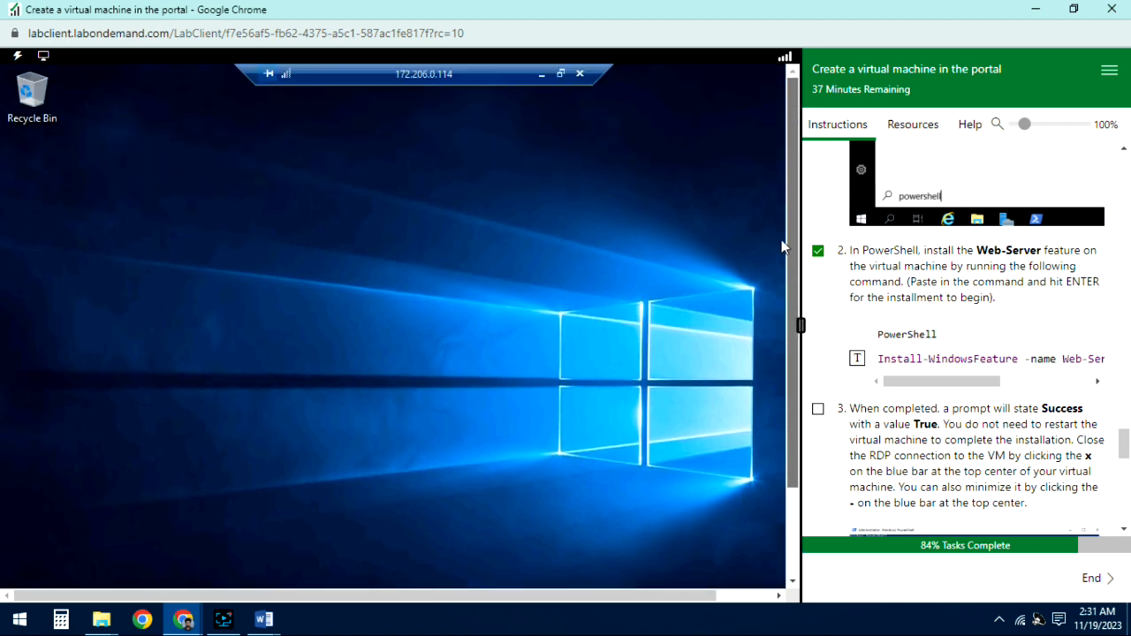
left_click(580, 75)
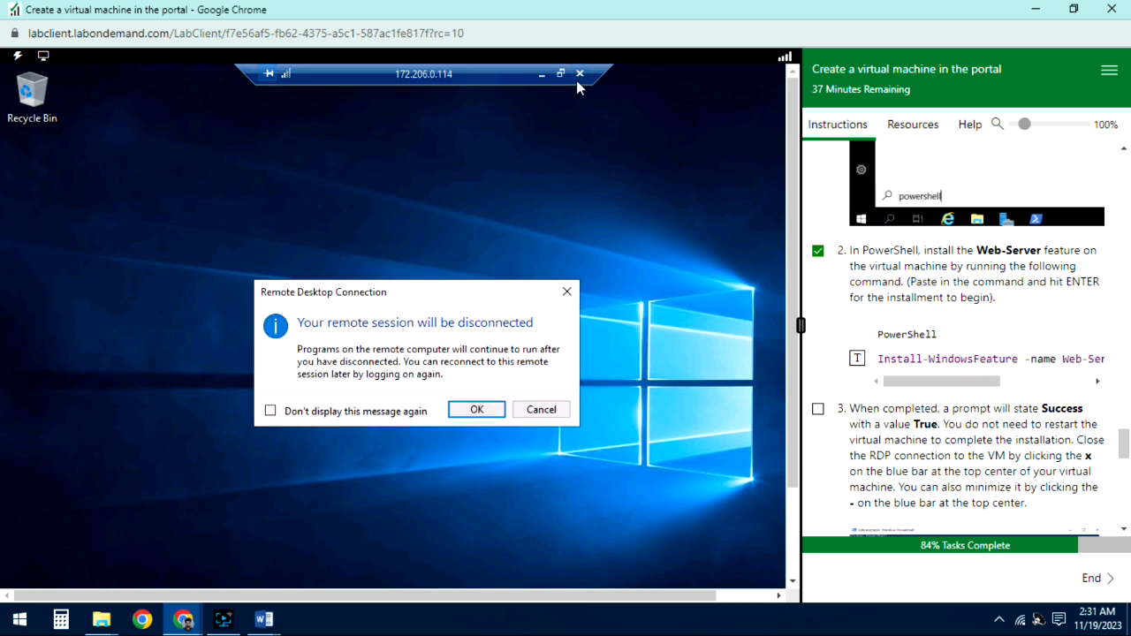
left_click(484, 409)
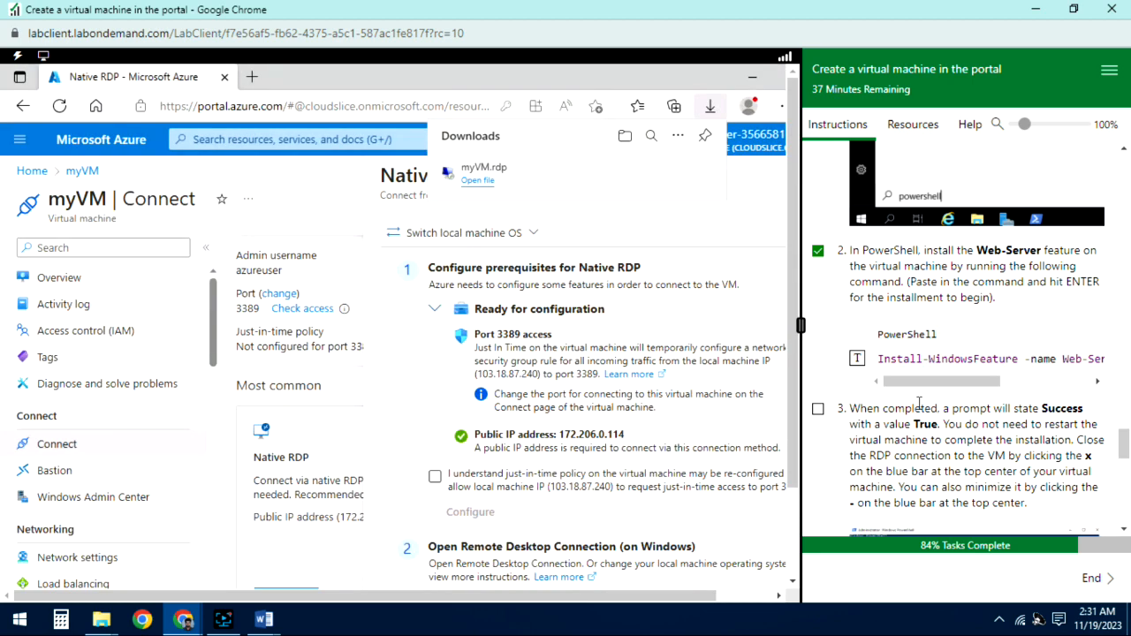
left_click(286, 213)
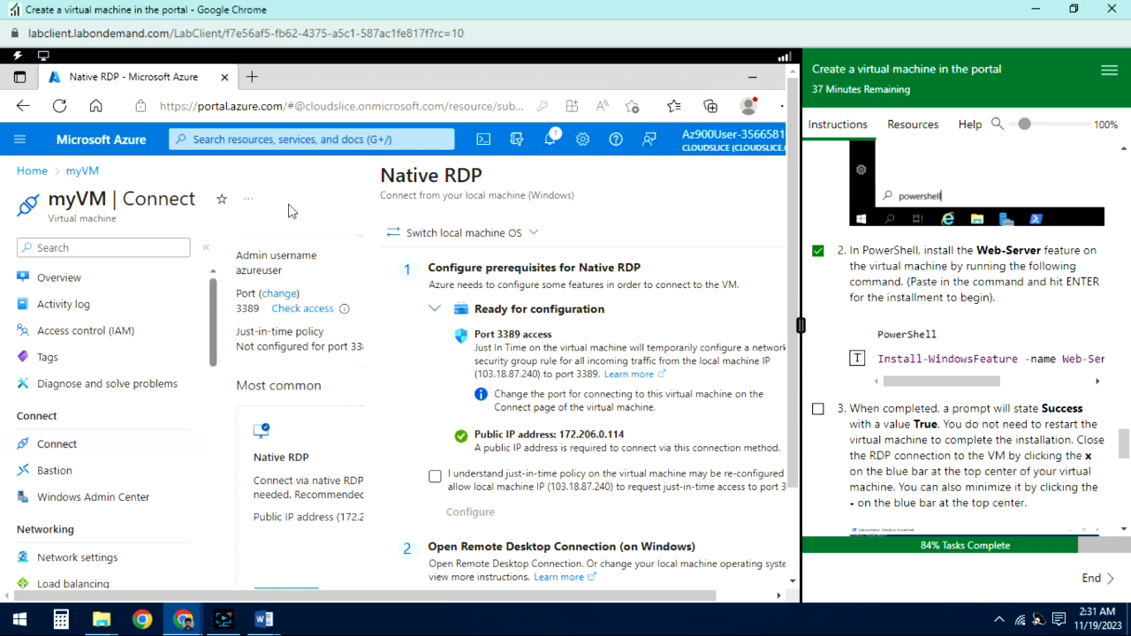
- Check off step 3 of Task 3 and go on to the step 4 instructions
scroll(919, 353, "down", 2)
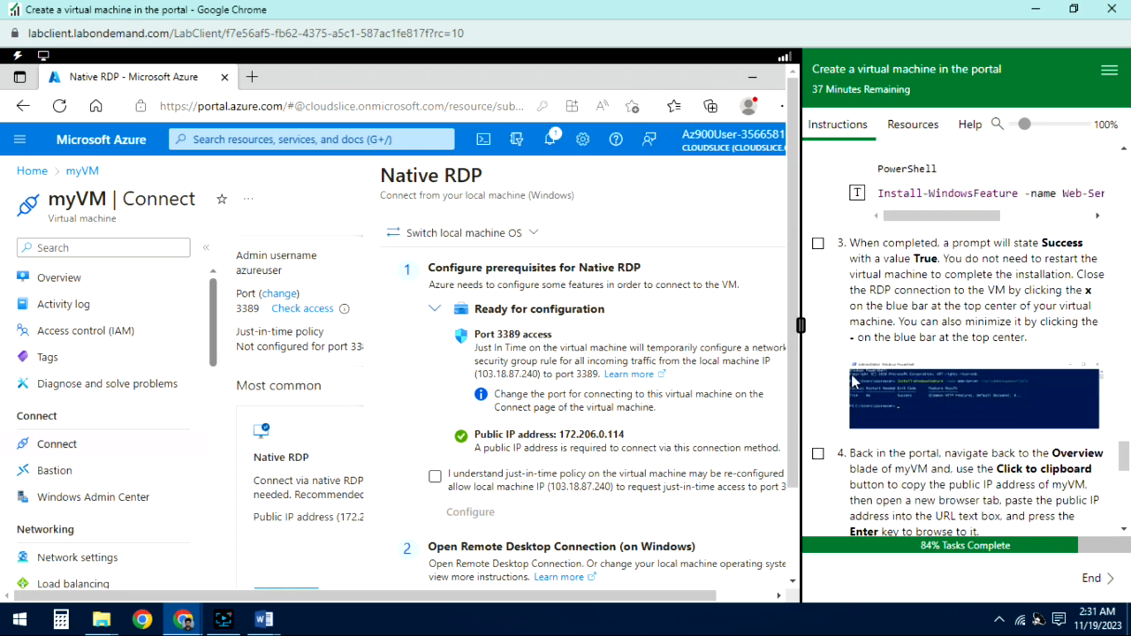
left_click(818, 243)
scroll(836, 280, "down", 3)
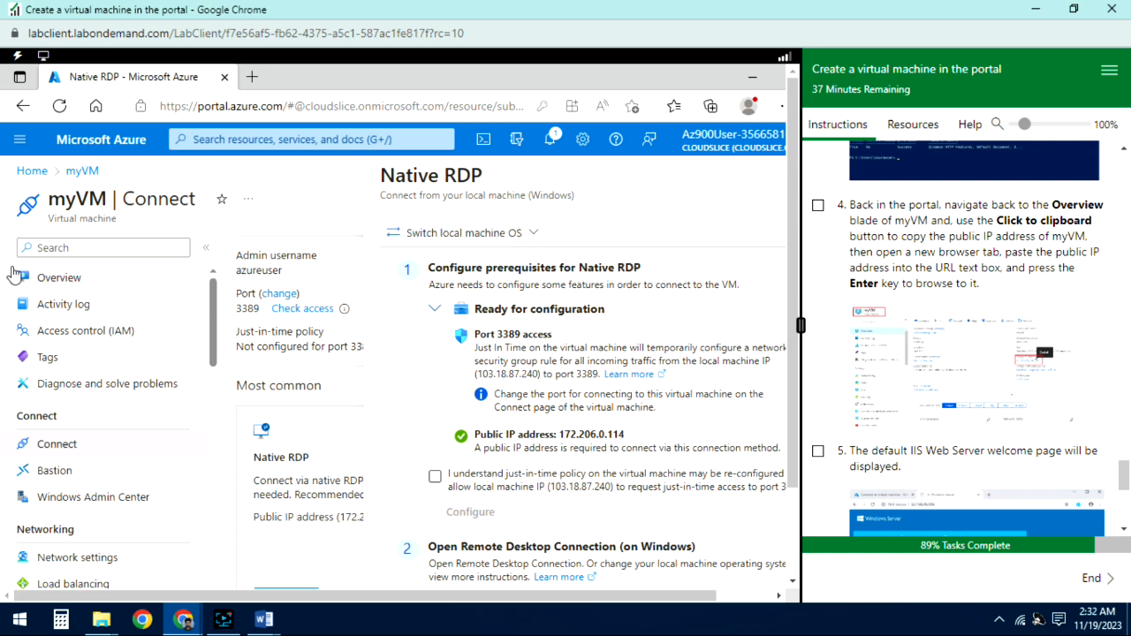
- Go to the Overview blade of myVM and show its Essentials section
left_click(64, 279)
scroll(525, 360, "down", 5)
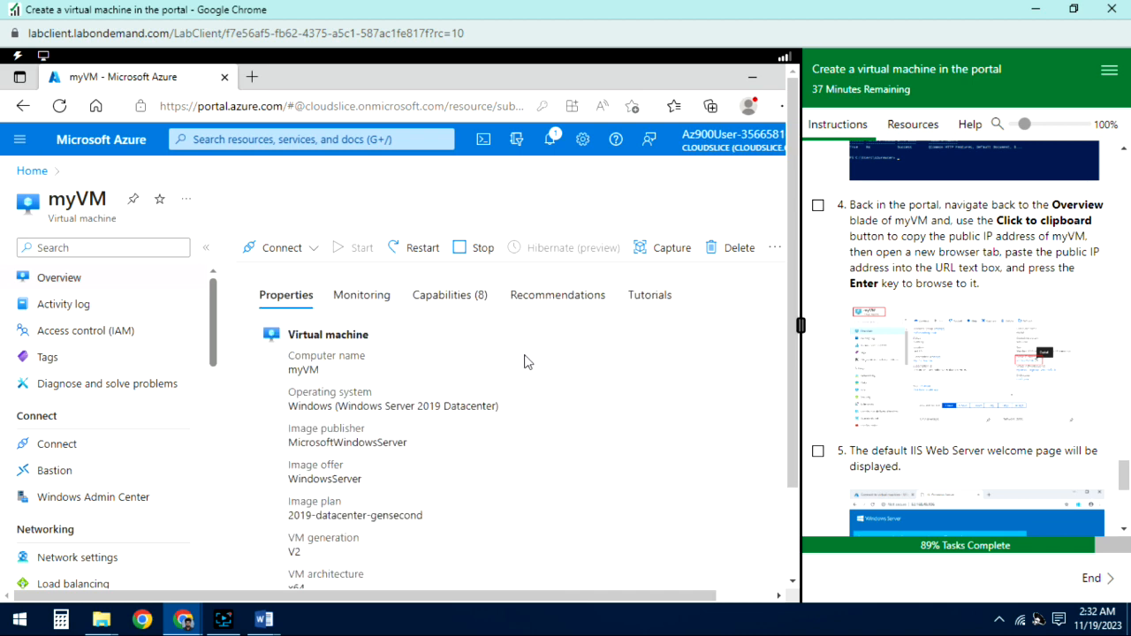
scroll(533, 388, "down", 4)
scroll(538, 397, "up", 10)
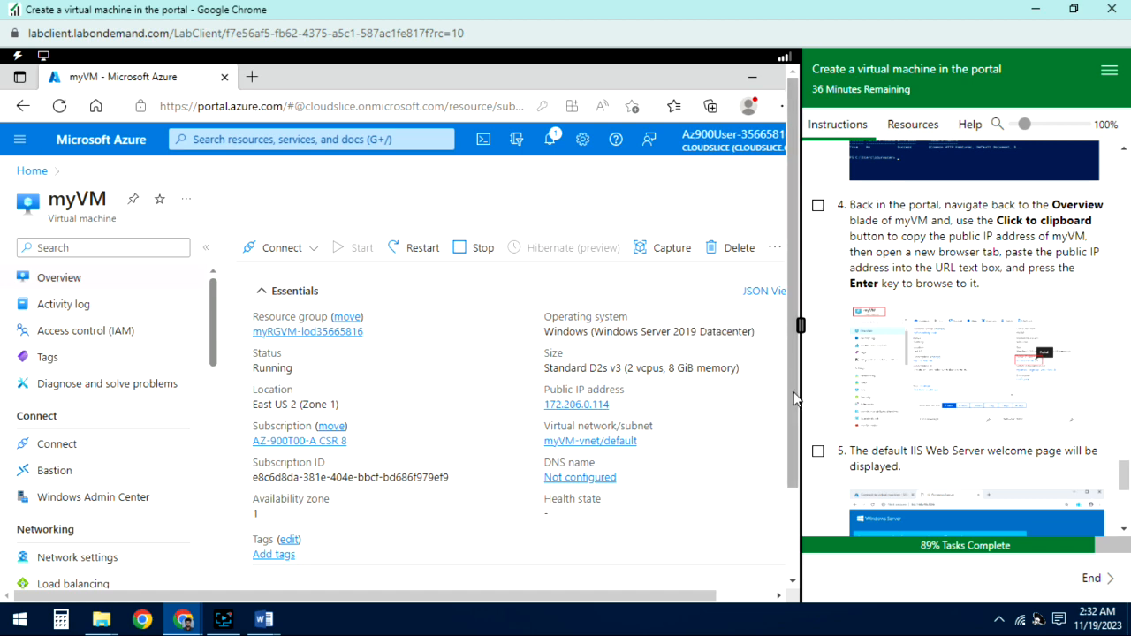
- Look through the properties on myVM's Overview, including the disk and networking details, and come back to the Essentials
scroll(725, 426, "down", 3)
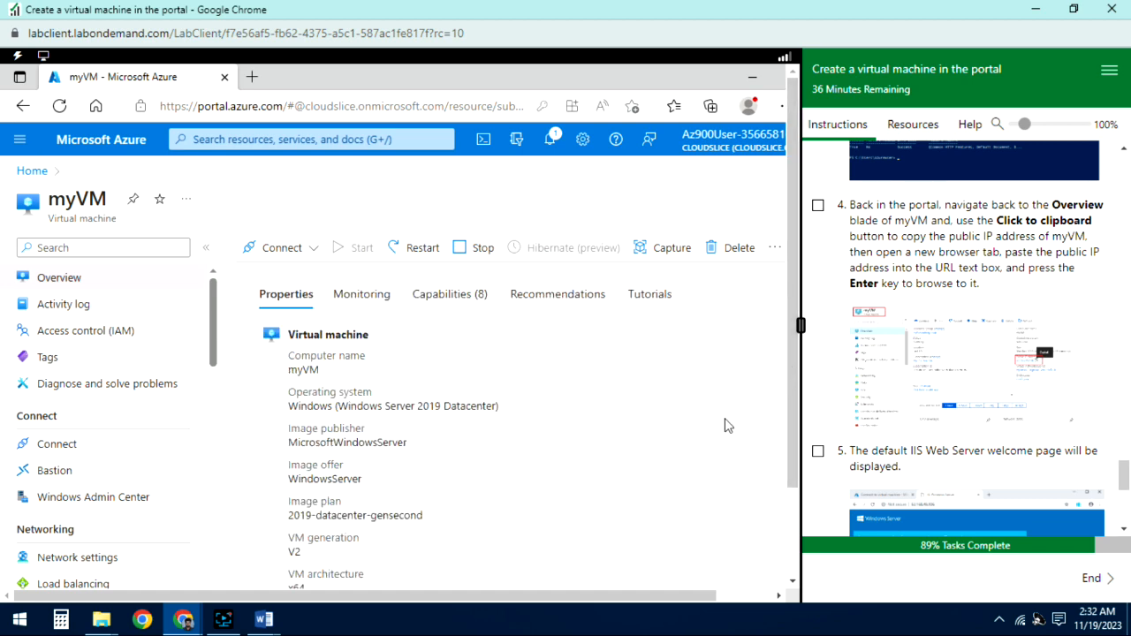
scroll(725, 426, "down", 10)
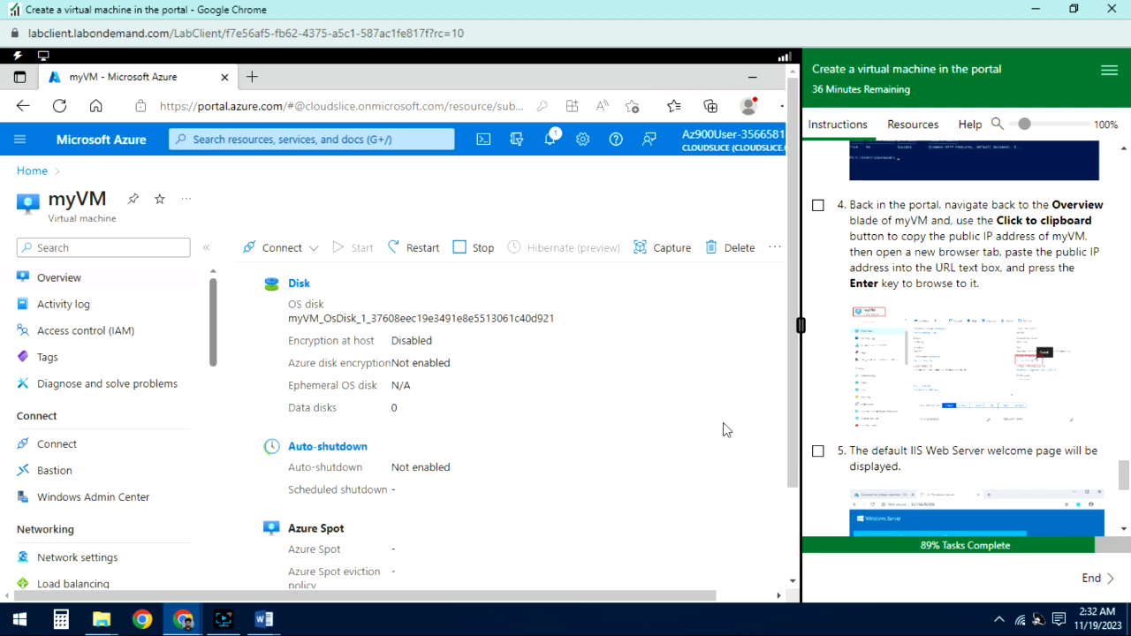
scroll(725, 430, "up", 4)
scroll(725, 429, "down", 4)
scroll(724, 429, "up", 6)
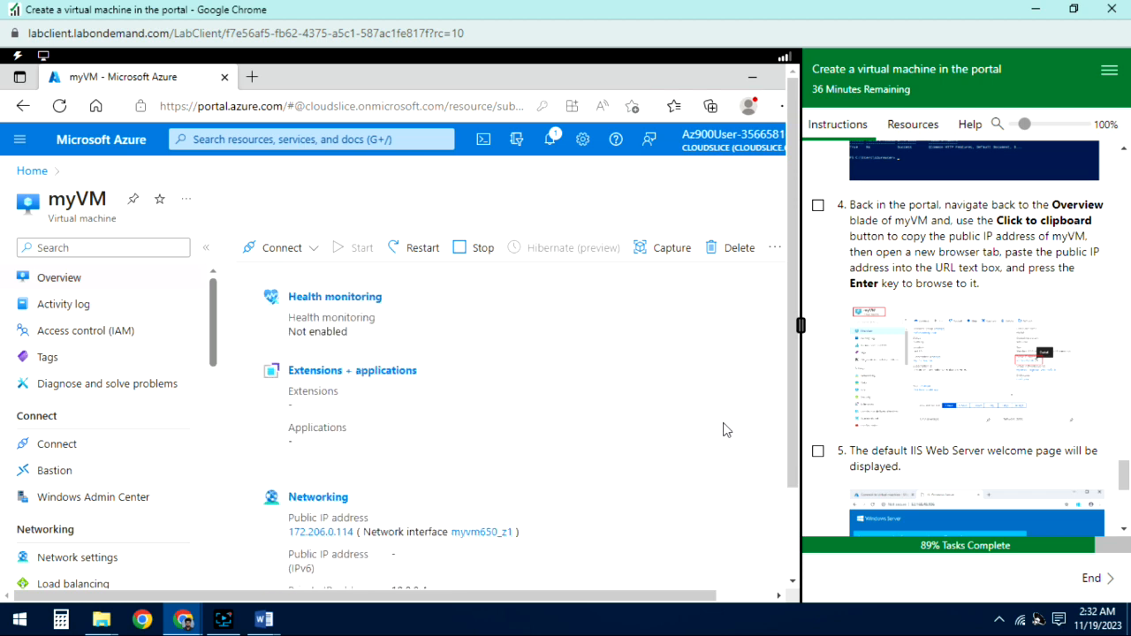
scroll(725, 429, "up", 8)
scroll(725, 429, "down", 1)
scroll(725, 429, "down", 1)
scroll(720, 430, "up", 3)
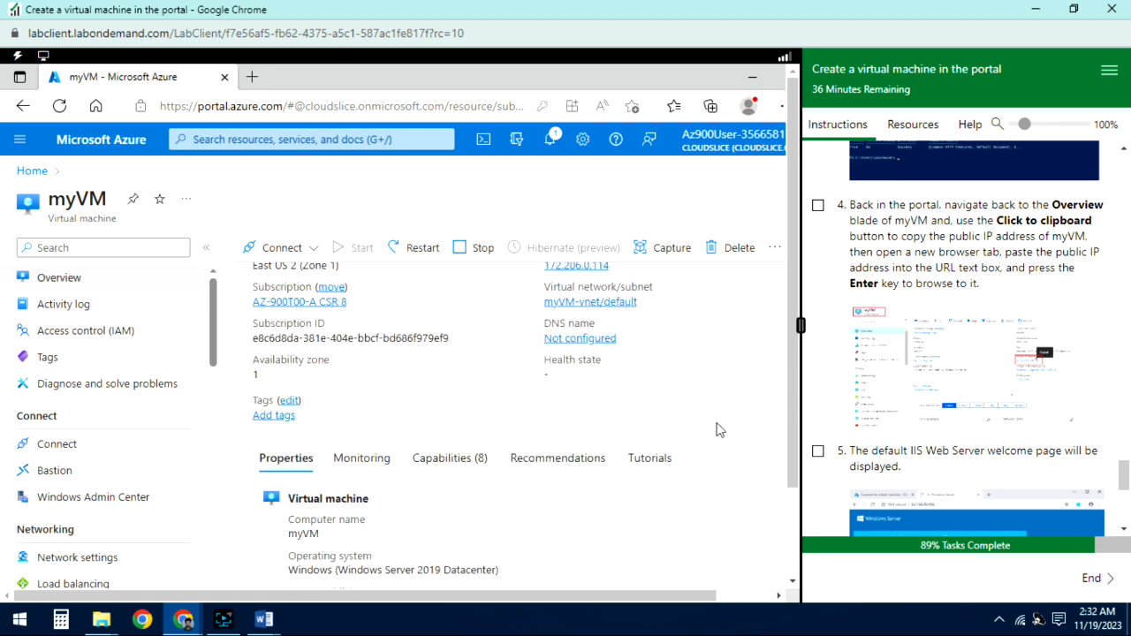
scroll(717, 429, "up", 2)
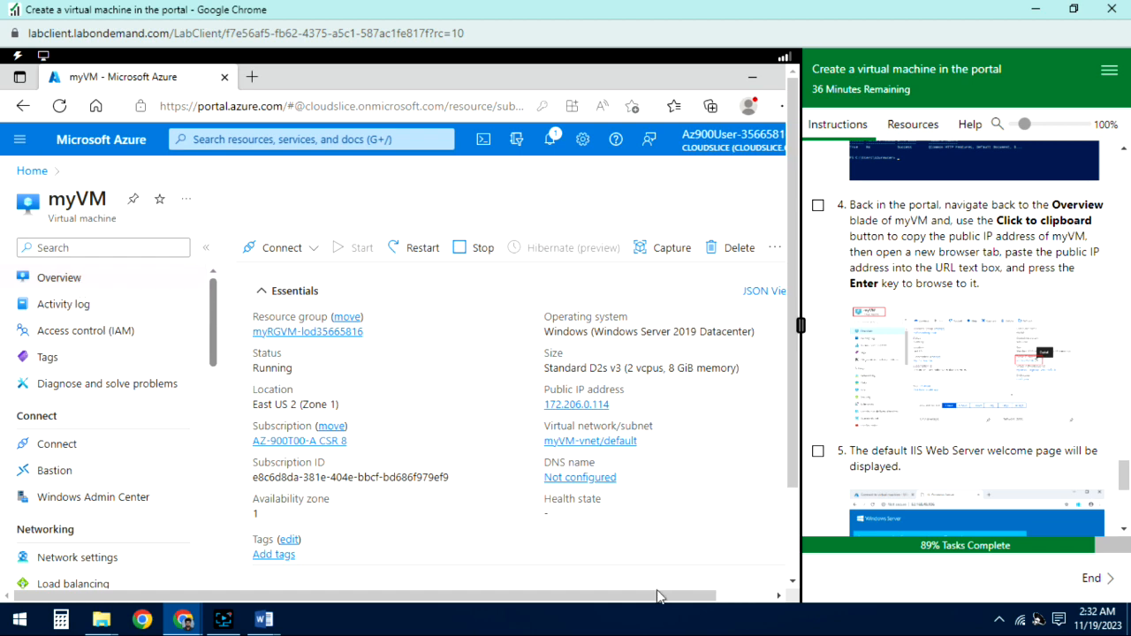
- Copy the public IP address of myVM and browse to it in a new browser tab
left_click_drag(682, 595, 742, 592)
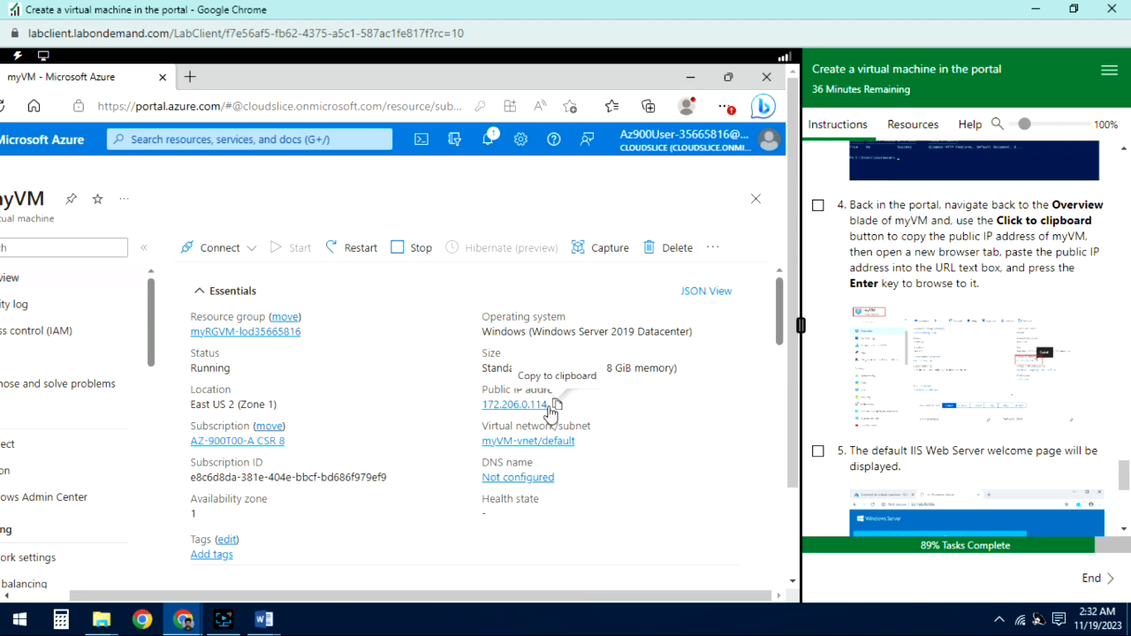
left_click_drag(459, 595, 324, 600)
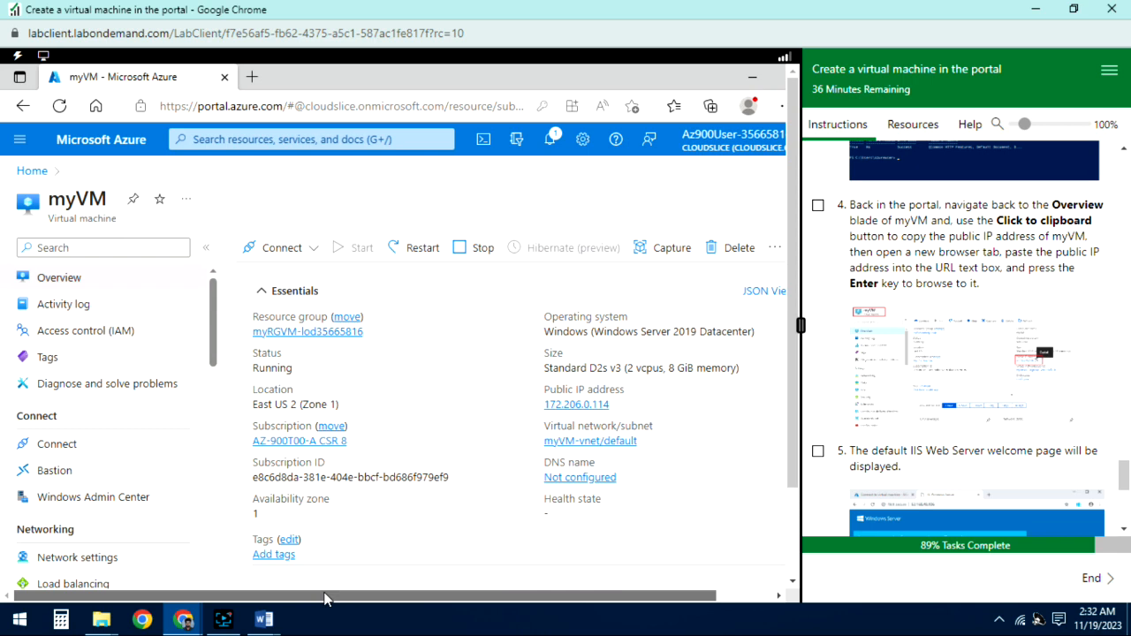
left_click(619, 408)
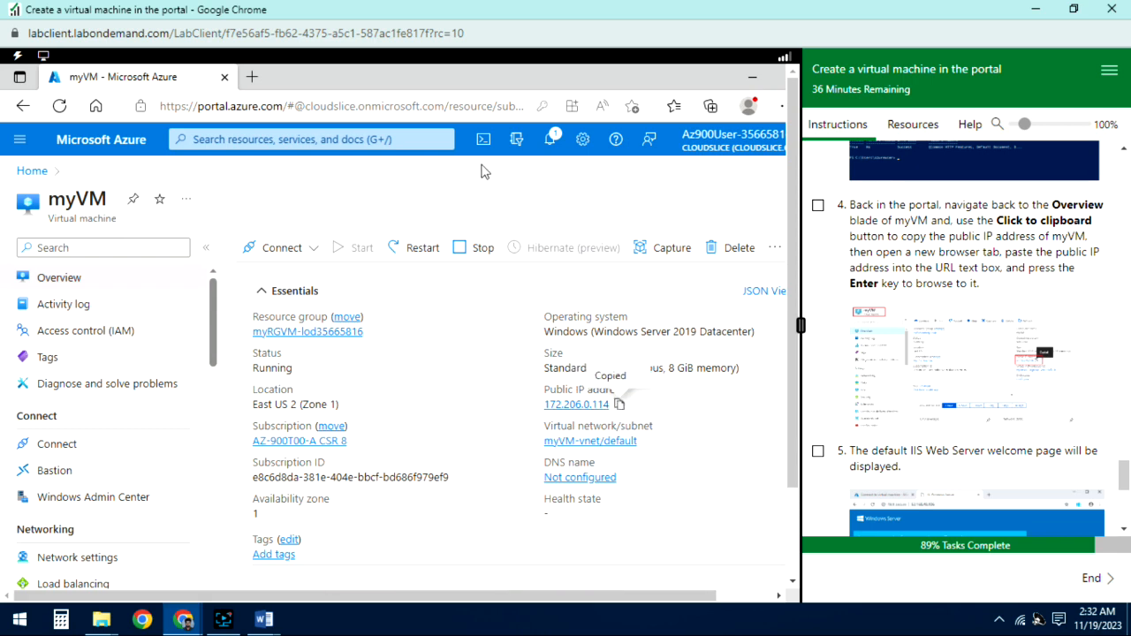
left_click(252, 78)
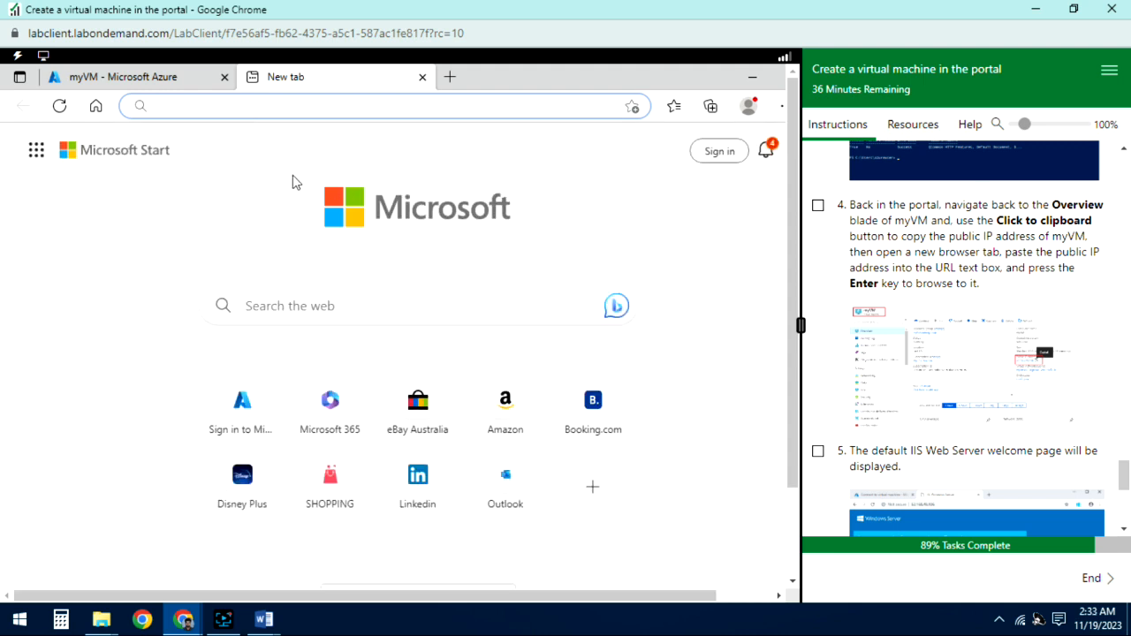
key("ctrl+v")
key("Return")
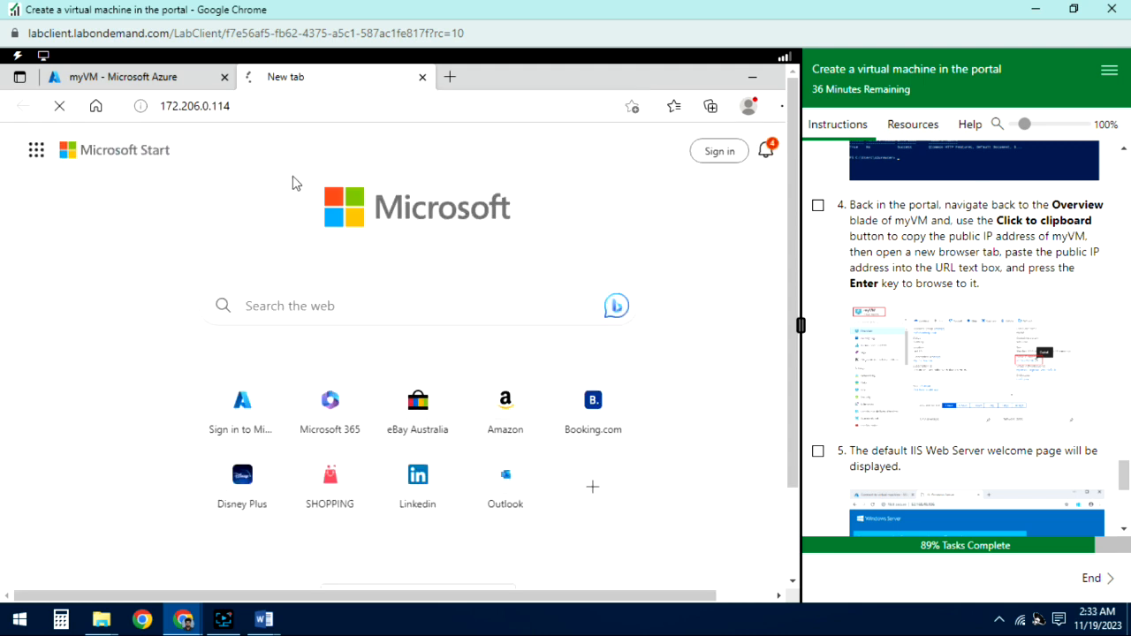
- Compare the loaded IIS welcome page with the example shown in the step 4 and 5 instructions
left_click_drag(793, 285, 767, 380)
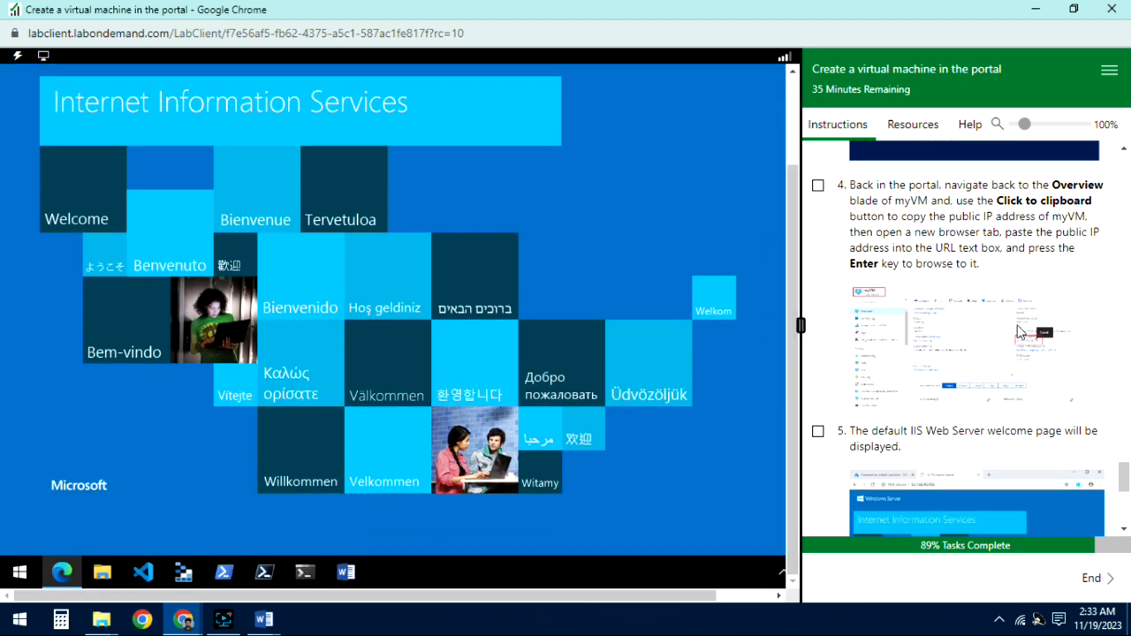
scroll(976, 389, "down", 1)
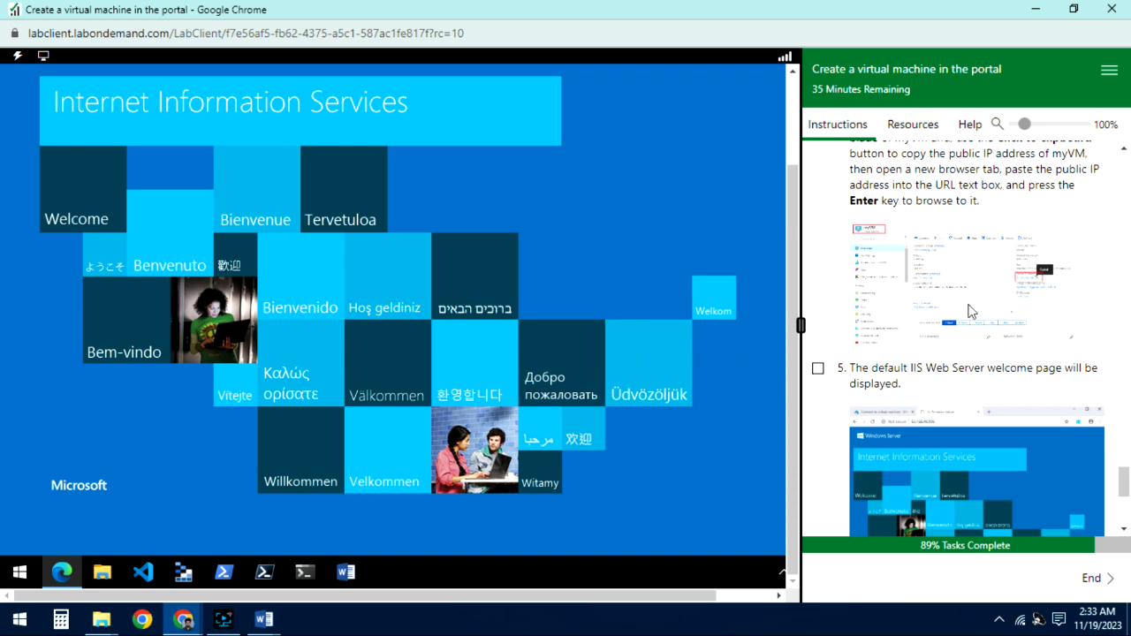
scroll(972, 309, "up", 3)
scroll(972, 309, "down", 4)
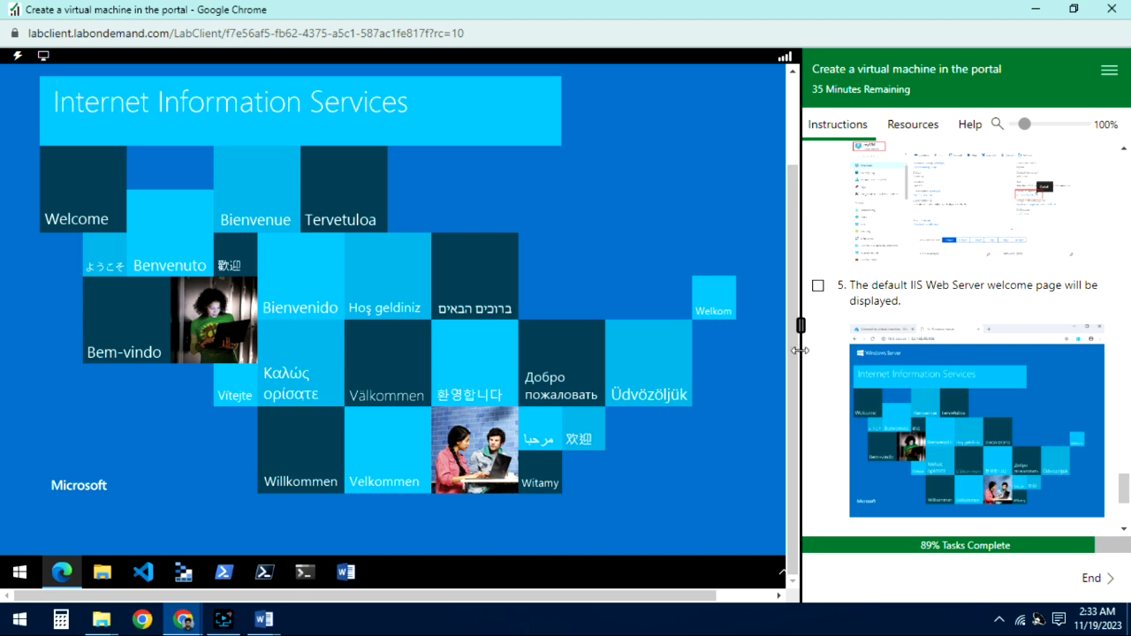
scroll(784, 231, "up", 3)
scroll(784, 232, "down", 3)
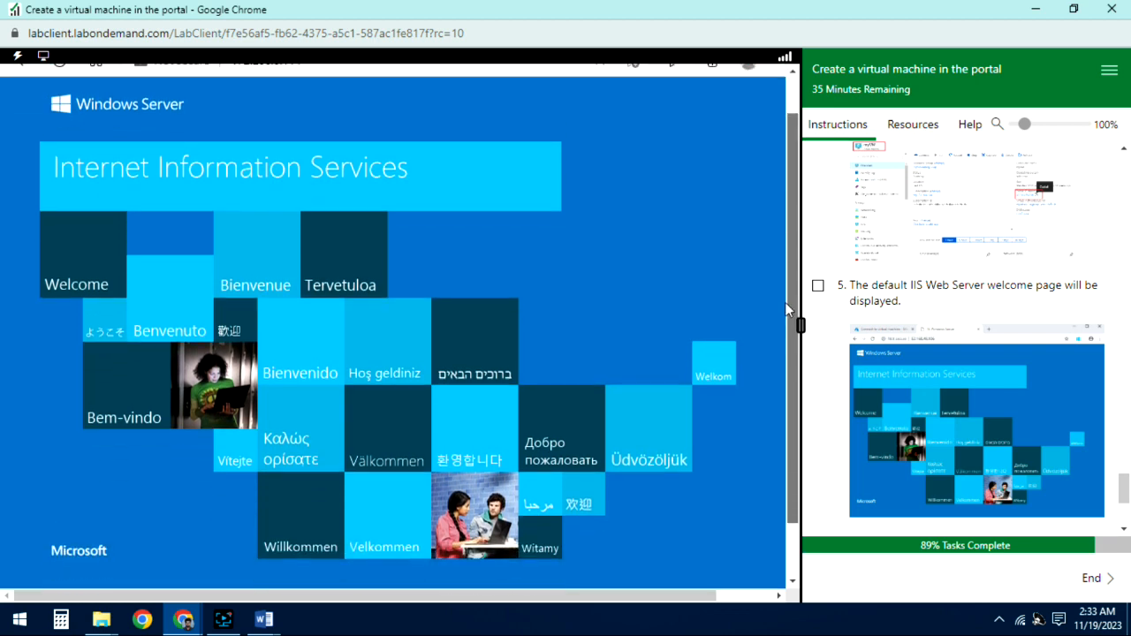
- Check off step 5 of Task 3, accepting that the skipped previous tasks are marked complete
left_click(818, 285)
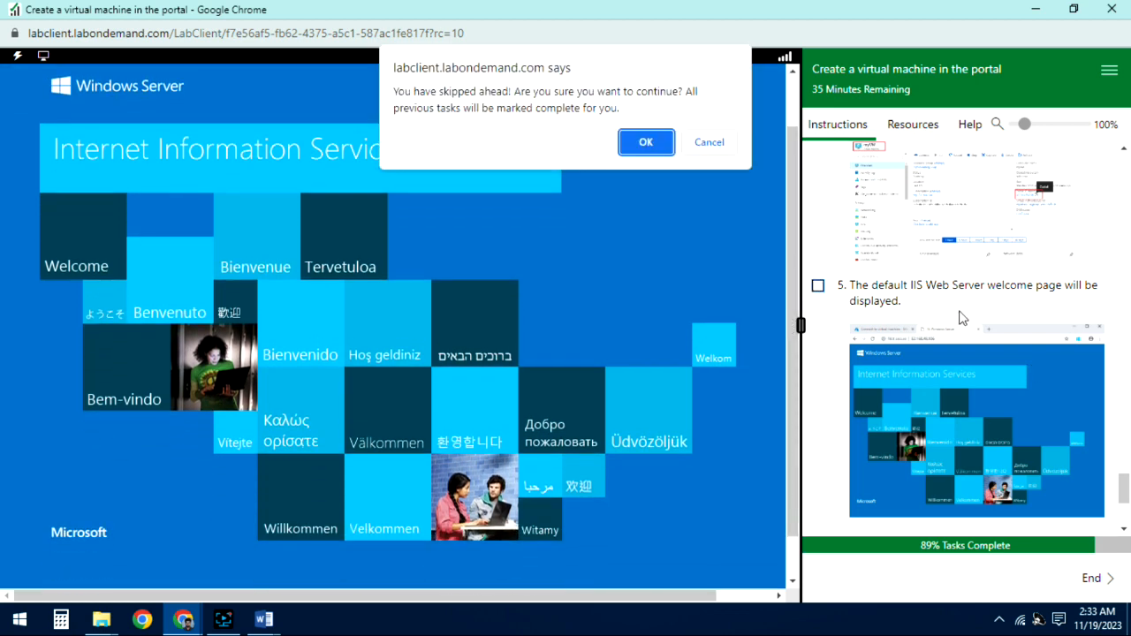
left_click(646, 143)
scroll(965, 327, "down", 3)
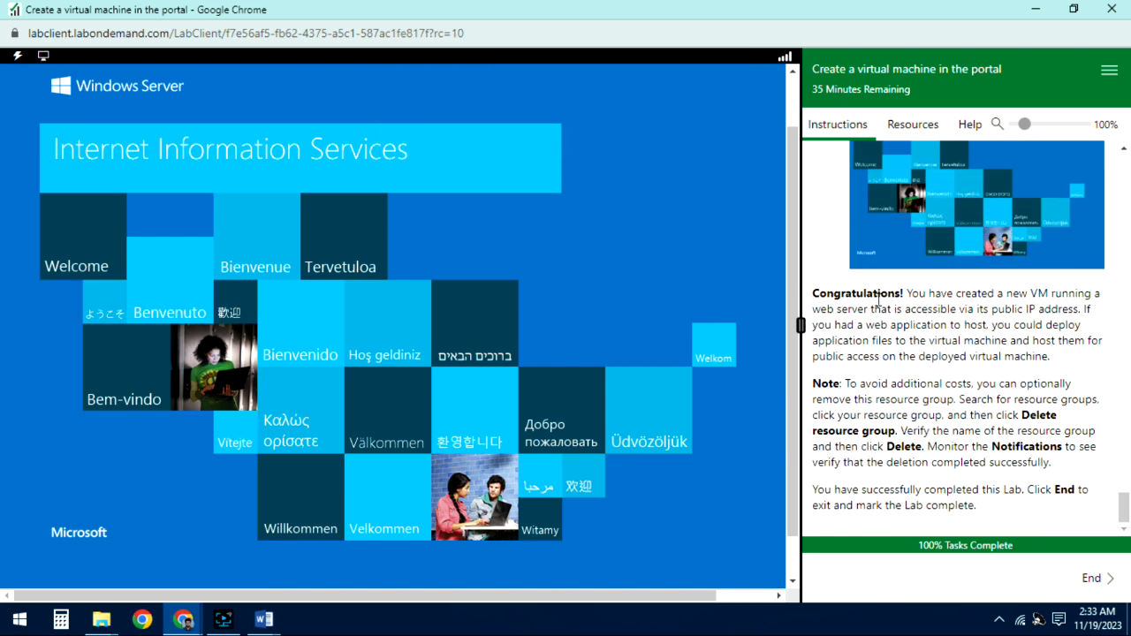
- Read the closing notes of the lab about removing the resource group to avoid costs and ending the lab
left_click_drag(1073, 464, 808, 394)
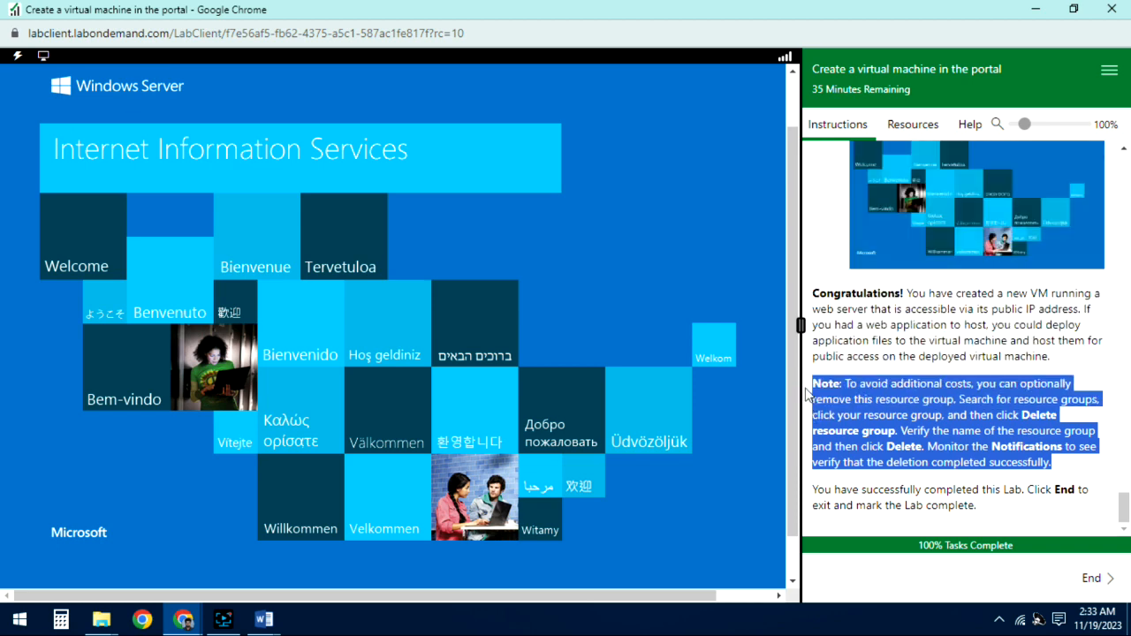
left_click_drag(976, 506, 917, 504)
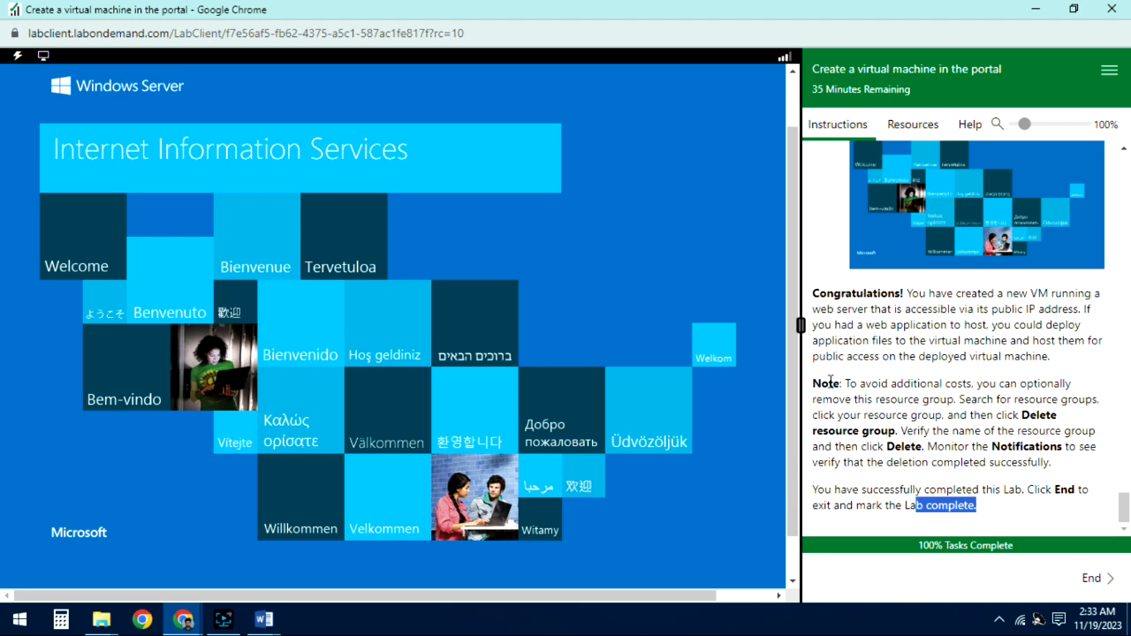
left_click_drag(816, 383, 1087, 505)
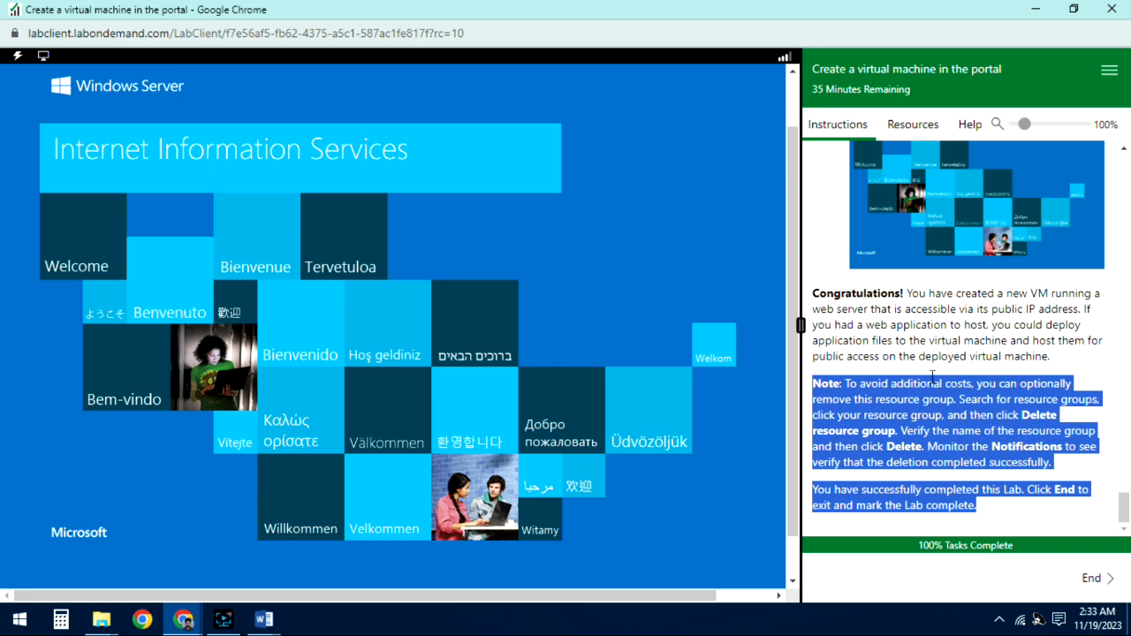
left_click_drag(1065, 470, 811, 386)
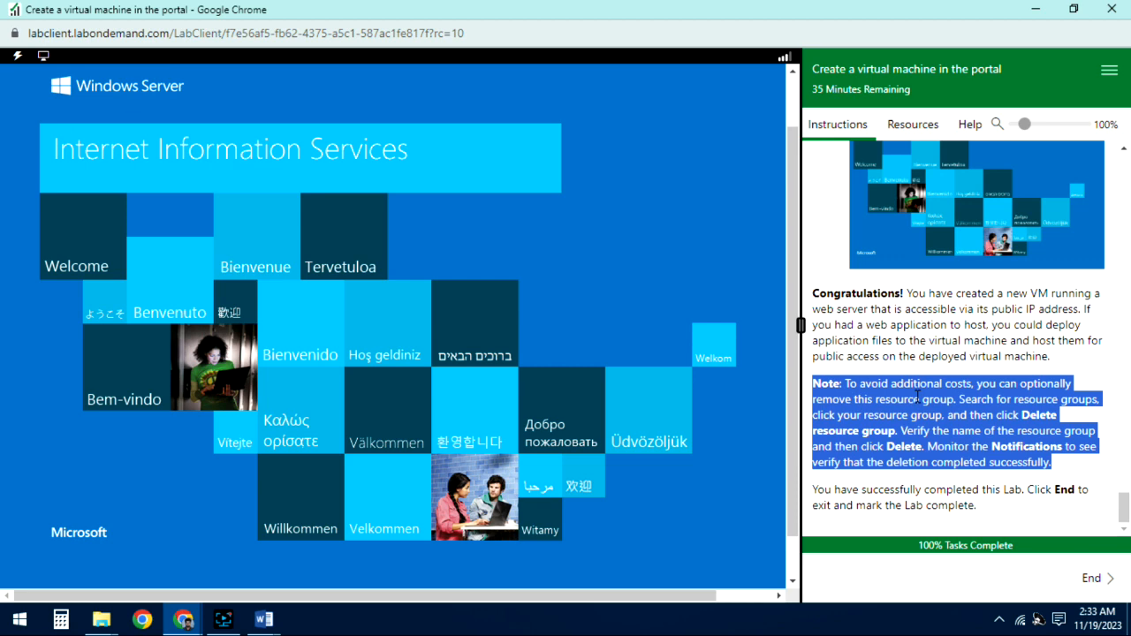
scroll(992, 395, "up", 3)
scroll(993, 402, "down", 3)
scroll(1031, 409, "up", 3)
scroll(1032, 409, "up", 3)
scroll(1030, 407, "down", 6)
left_click(951, 432)
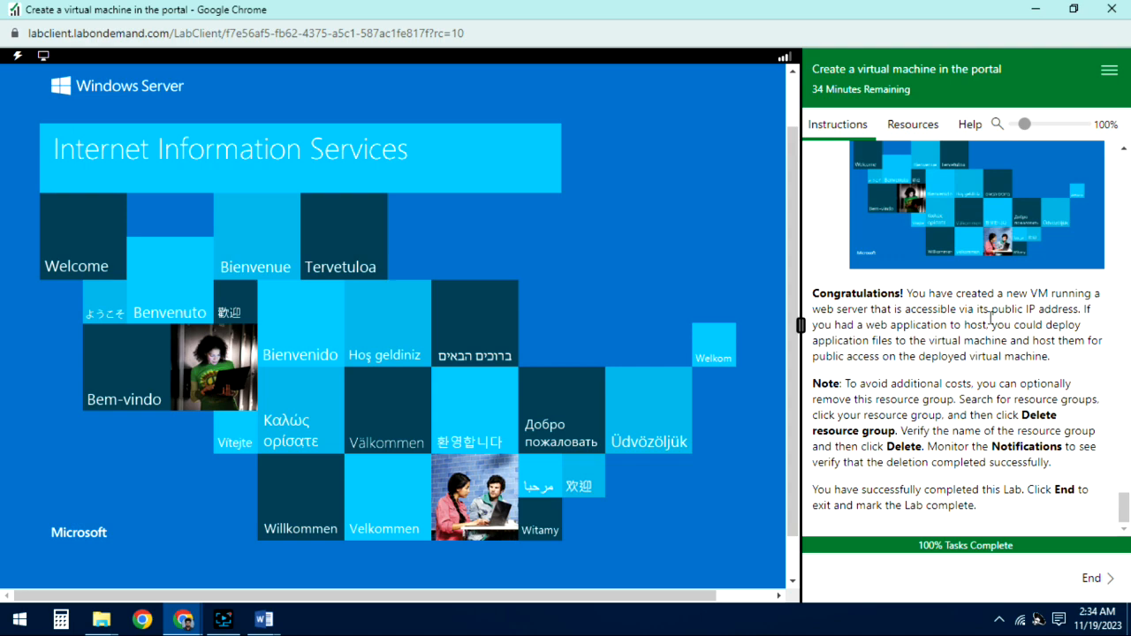
- Review the checked-off lab instructions from Task 3 back through Task 2 to the beginning of Task 1
scroll(990, 316, "up", 15)
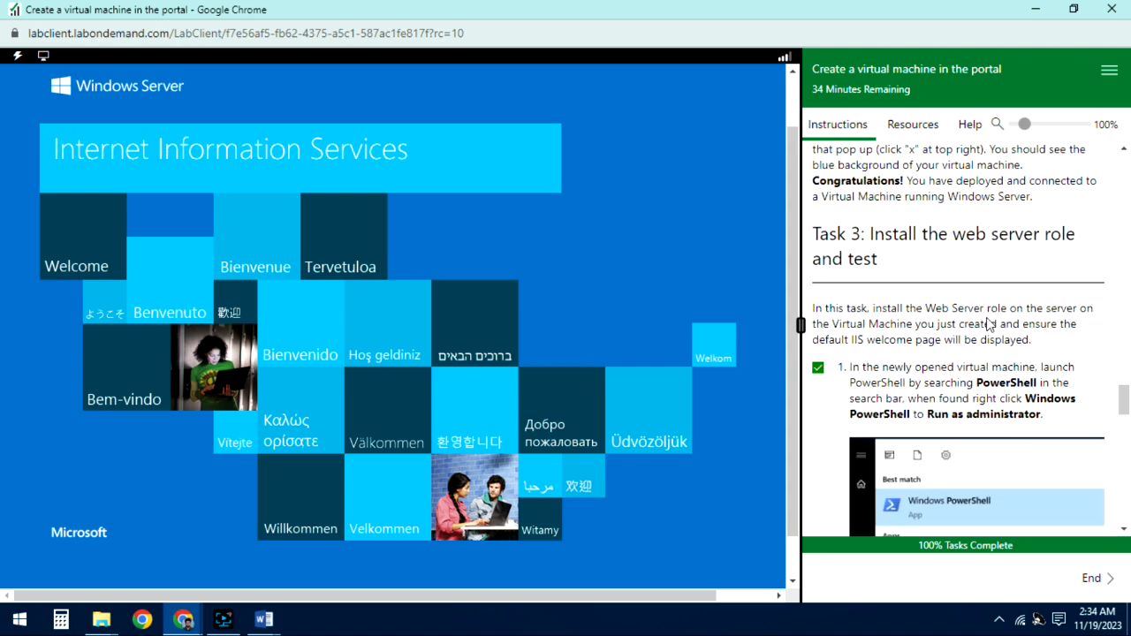
scroll(988, 316, "up", 2)
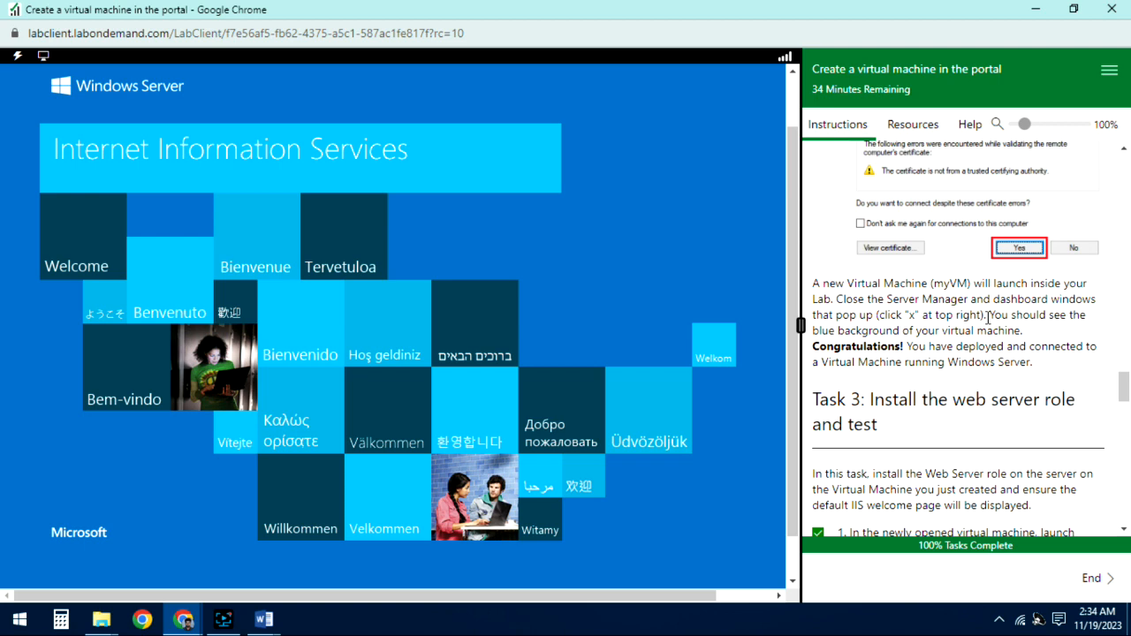
scroll(988, 315, "up", 10)
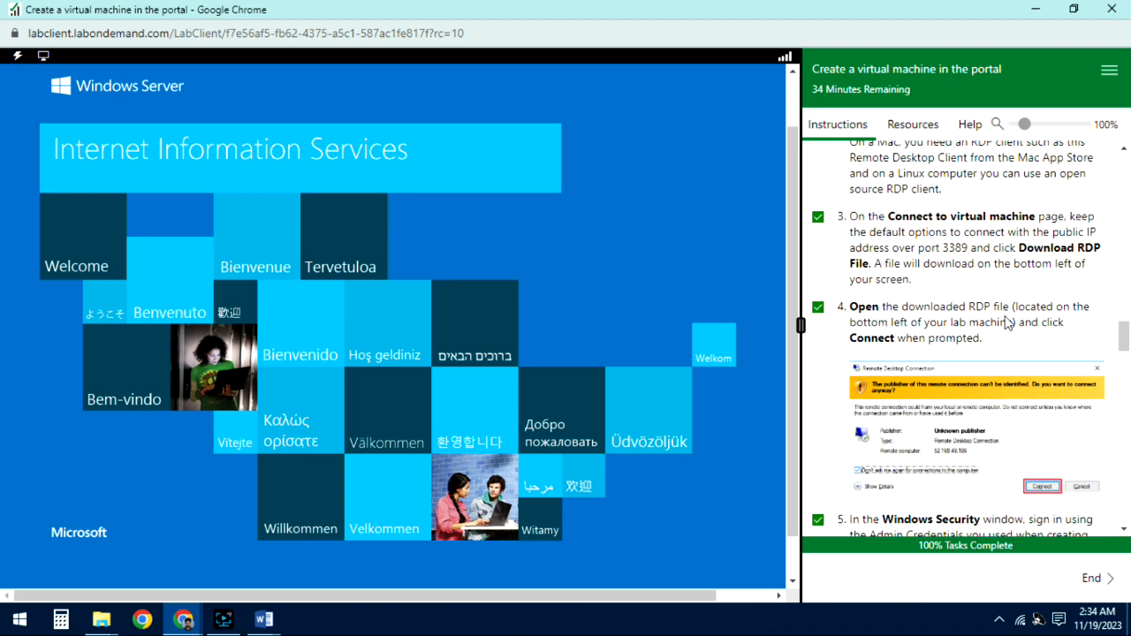
scroll(994, 376, "up", 4)
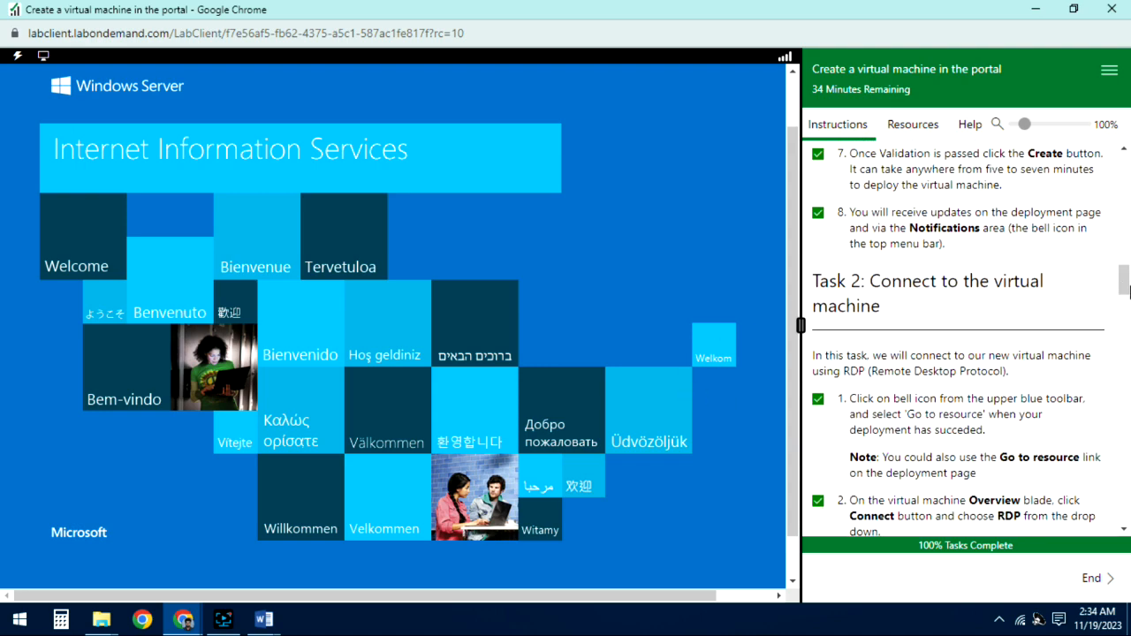
left_click_drag(1127, 285, 1126, 168)
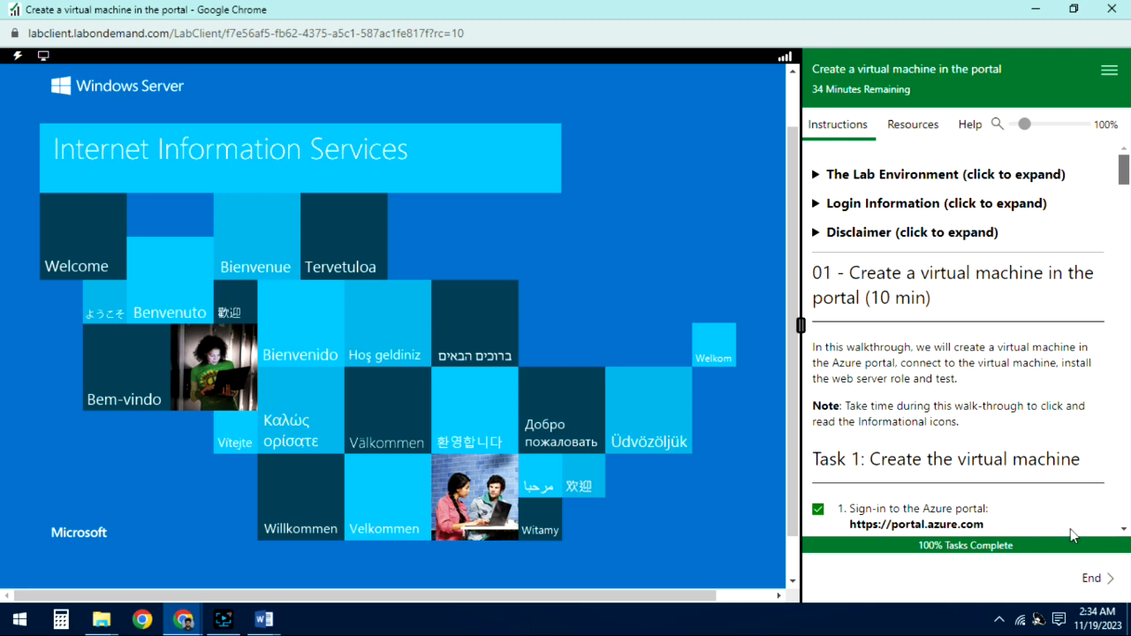
- Request to end the lab so that its confirmation page opens
left_click(1092, 579)
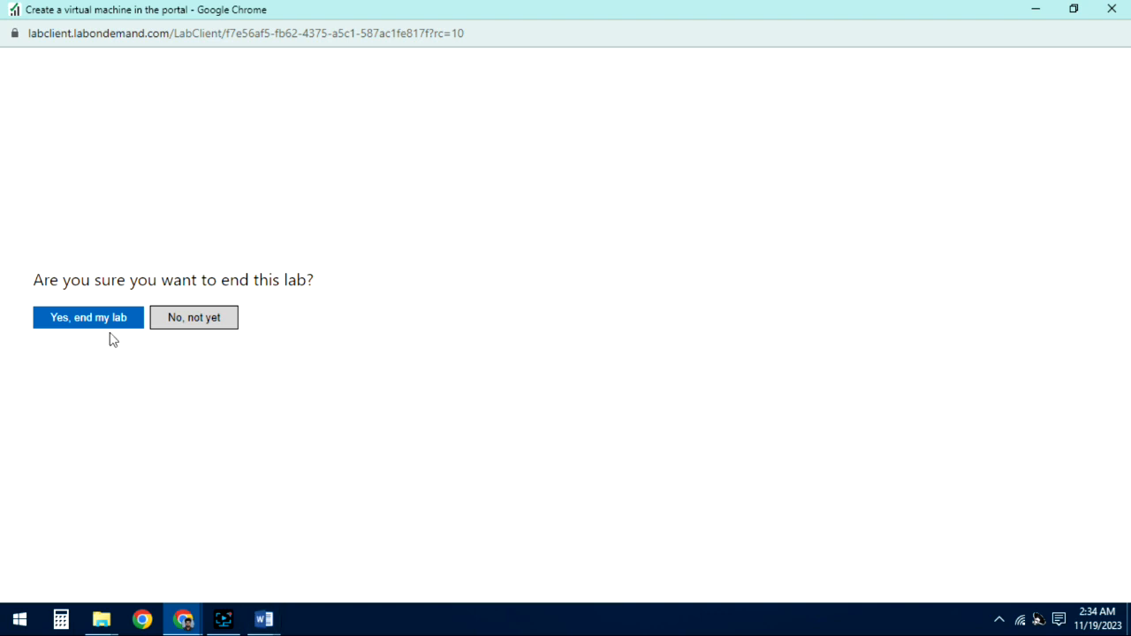
left_click(223, 620)
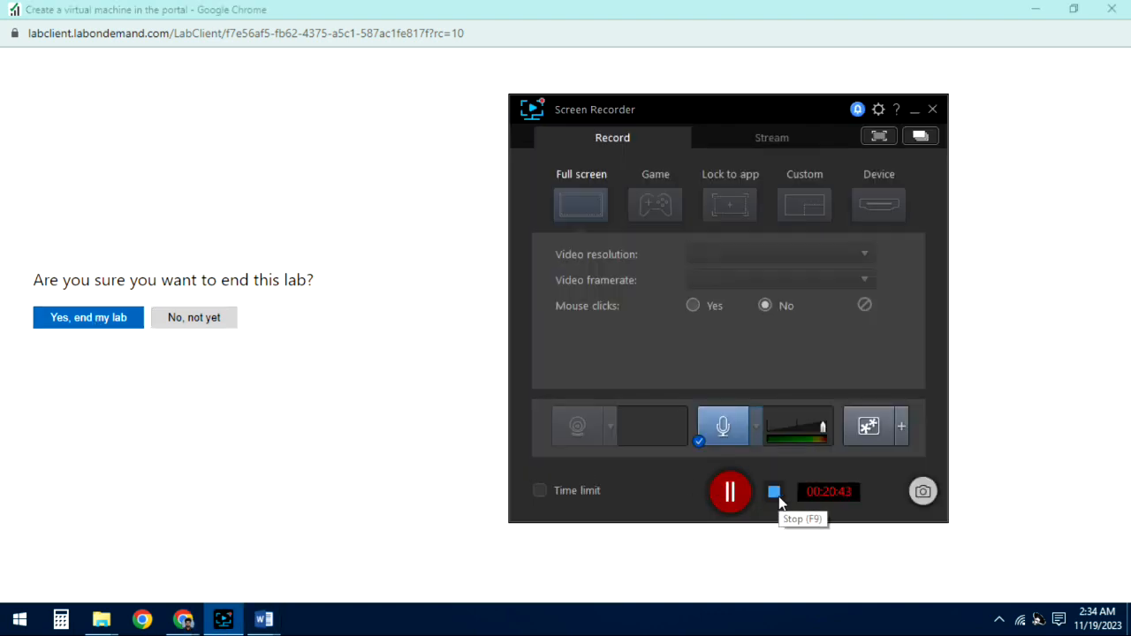